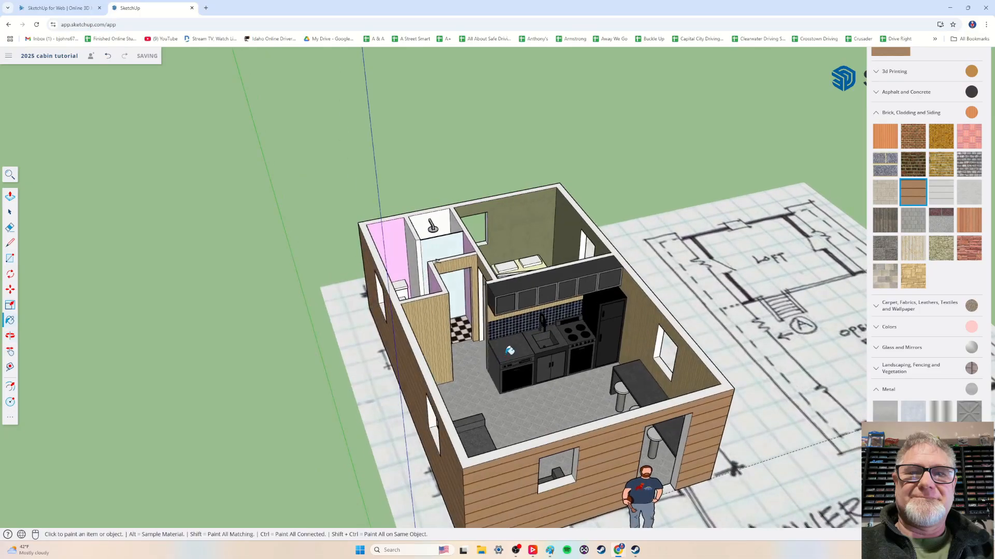
# - Examine the cabin's rooms, exterior walls and window openings from several angles
pyautogui.moveTo(450, 361); pyautogui.dragTo(522, 345, button='middle')
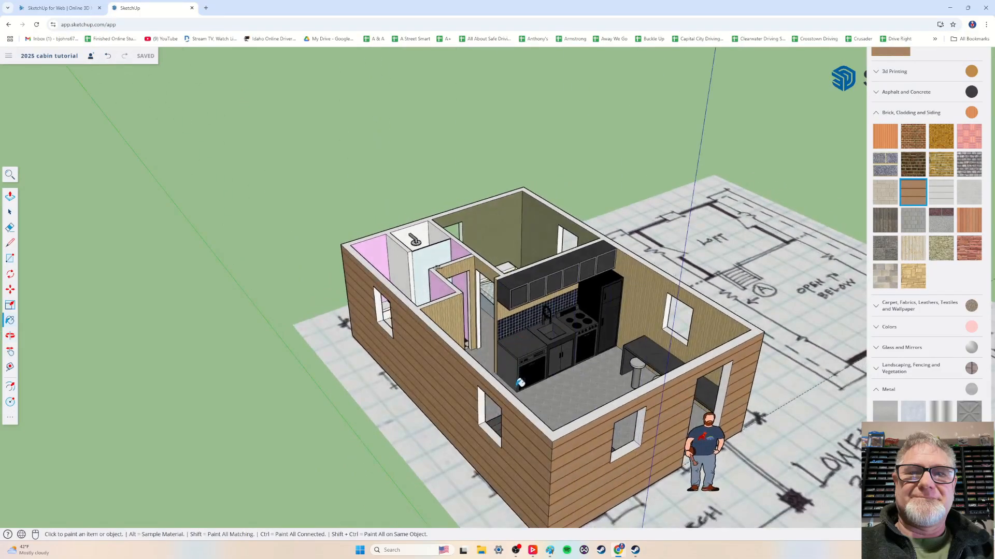
pyautogui.moveTo(560, 389); pyautogui.dragTo(617, 418, button='middle')
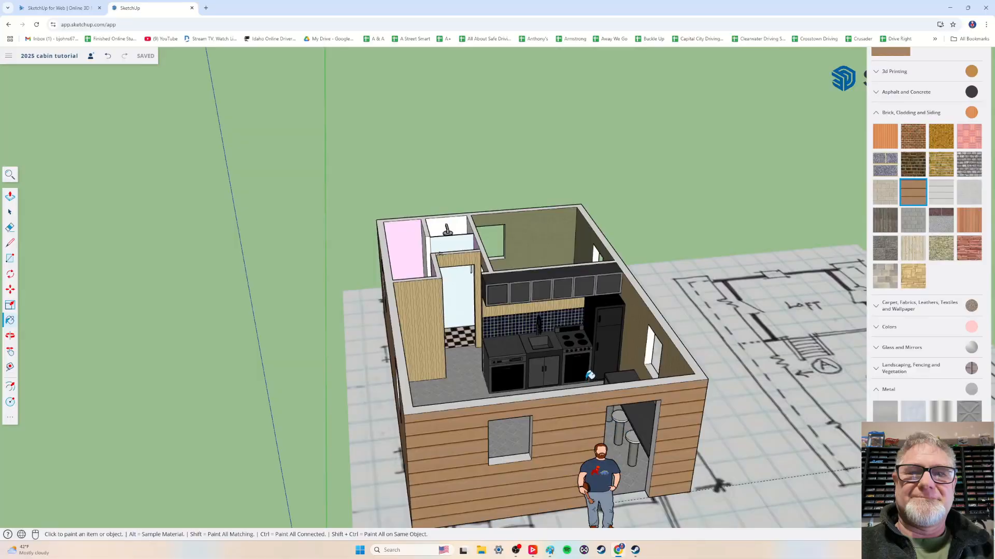
pyautogui.moveTo(589, 375); pyautogui.dragTo(482, 363, button='middle')
pyautogui.scroll(-2, 485, 362)
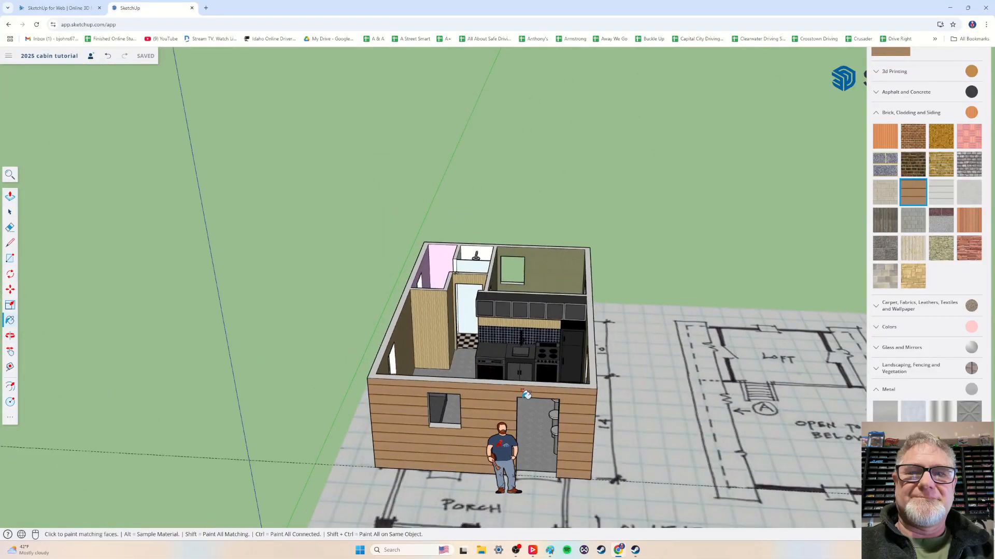
pyautogui.moveTo(526, 396)
pyautogui.mouseDown(button='middle')
pyautogui.moveTo(535, 311)
pyautogui.moveTo(486, 353)
pyautogui.moveTo(493, 370)
pyautogui.moveTo(589, 365)
pyautogui.mouseUp(button='middle')
pyautogui.scroll(-1, 535, 311)
pyautogui.moveTo(451, 333); pyautogui.dragTo(469, 373, button='middle')
pyautogui.keyDown('shift'); pyautogui.moveTo(450, 261); pyautogui.dragTo(508, 423, button='middle'); pyautogui.keyUp('shift')
pyautogui.scroll(-3, 508, 423)
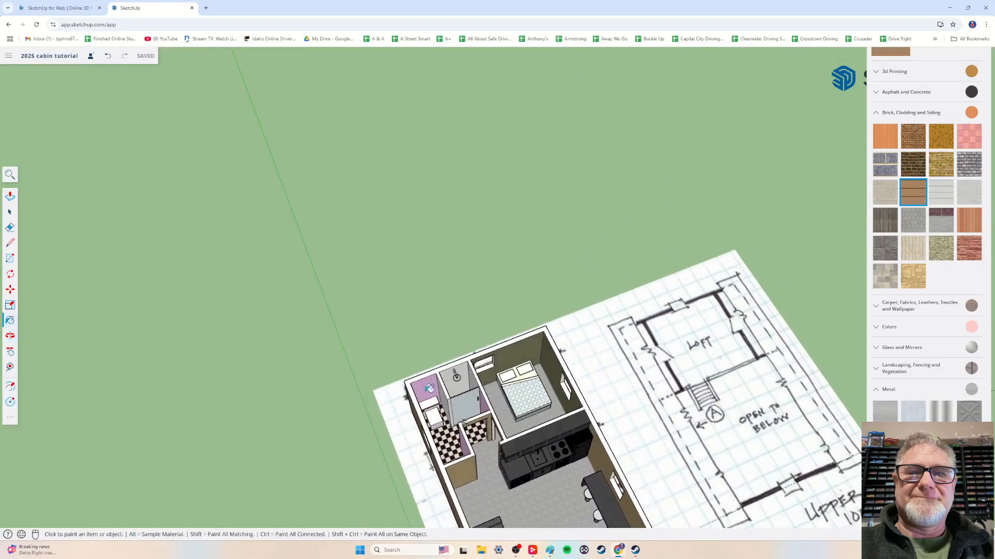
pyautogui.scroll(6, 525, 380)
pyautogui.moveTo(525, 381); pyautogui.dragTo(474, 331, button='middle')
pyautogui.scroll(4, 499, 302)
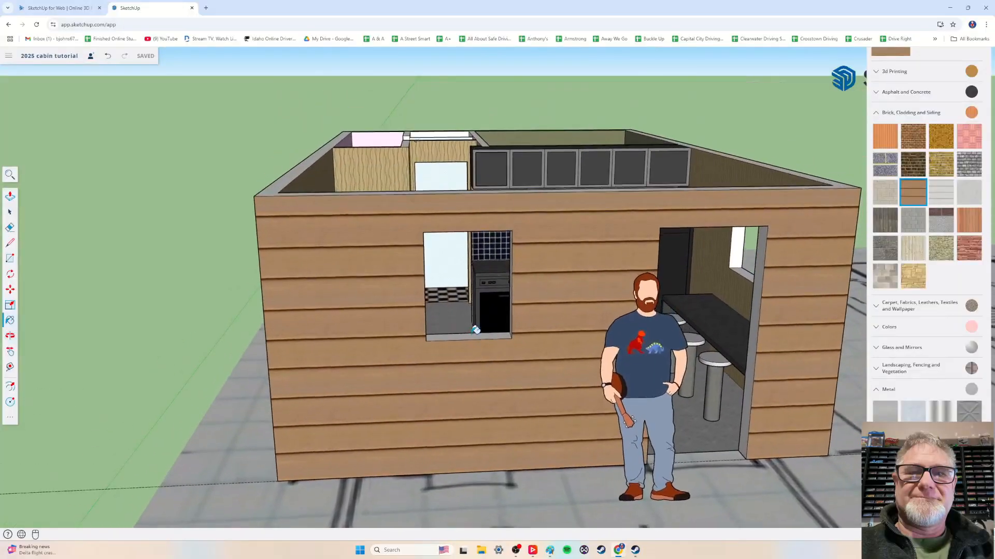
# - Draw a short vertical line up from the midpoint of the front window opening's top edge
pyautogui.scroll(4, 463, 307)
pyautogui.keyDown('shift'); pyautogui.moveTo(455, 292); pyautogui.dragTo(445, 340, button='middle'); pyautogui.keyUp('shift')
pyautogui.scroll(-3, 422, 361)
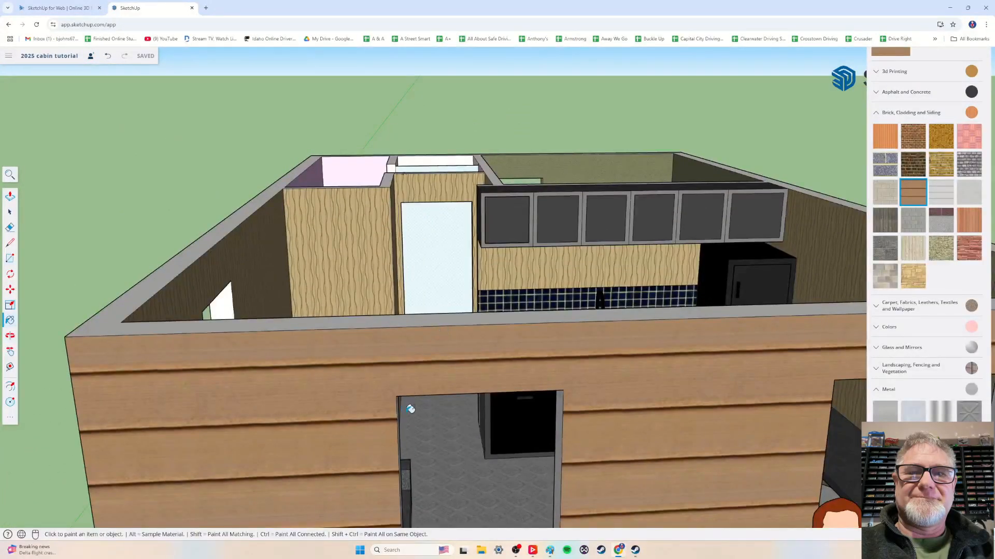
pyautogui.scroll(3, 422, 380)
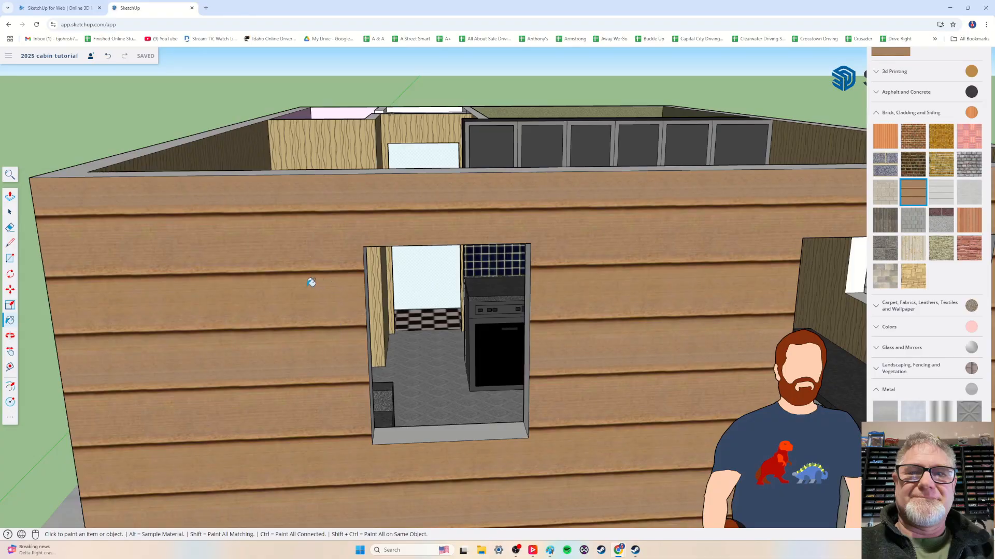
pyautogui.click(10, 242)
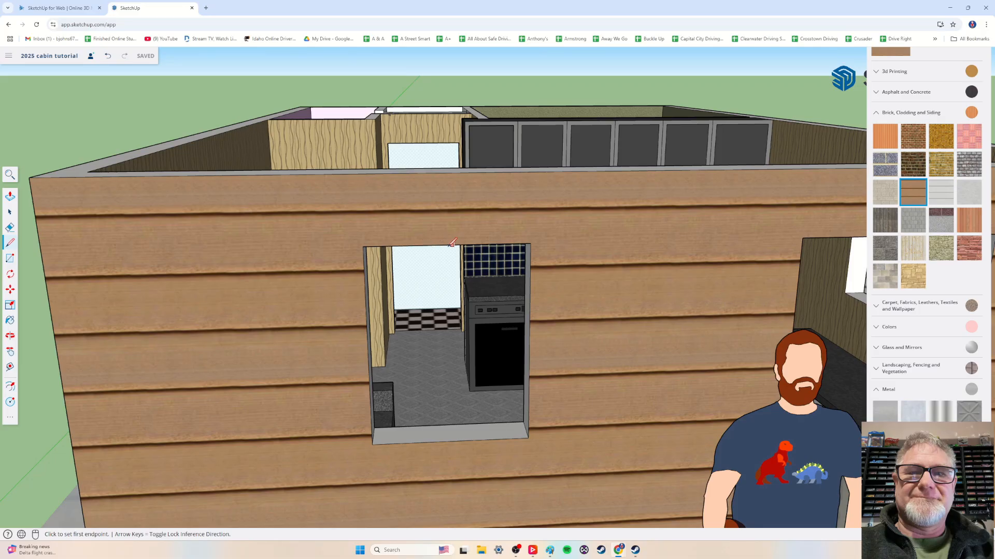
pyautogui.click(441, 244)
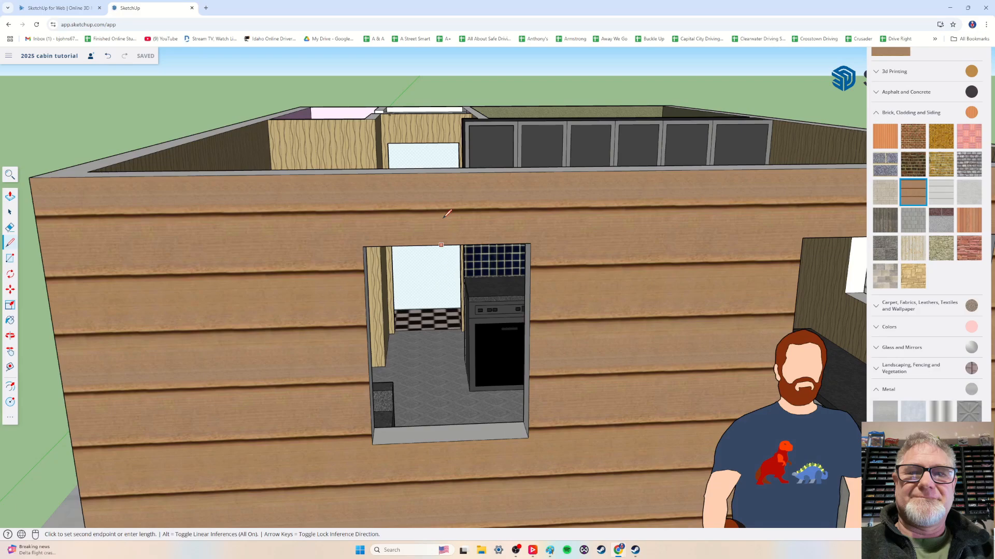
pyautogui.moveTo(444, 215); pyautogui.dragTo(521, 267, button='middle')
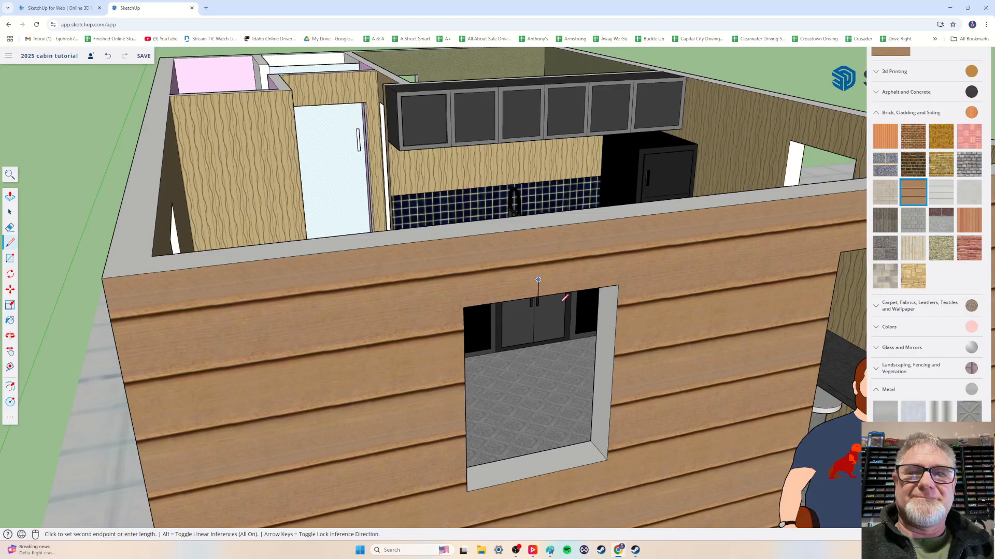
pyautogui.moveTo(539, 272); pyautogui.dragTo(473, 227, button='middle')
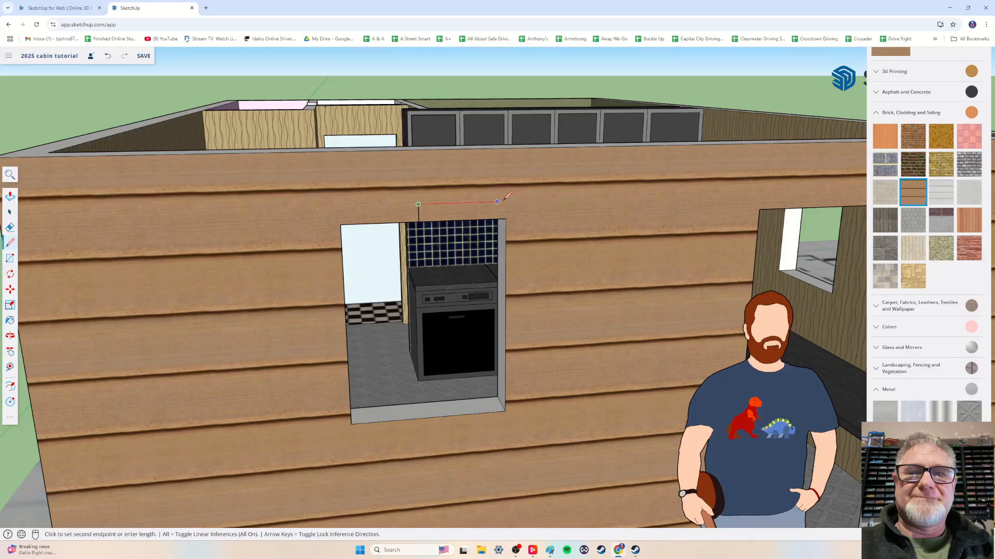
# - Draw a horizontal line above the front window through the short line's end, extending past both sides of the opening
pyautogui.click(541, 200)
pyautogui.press('Escape')
pyautogui.click(418, 204)
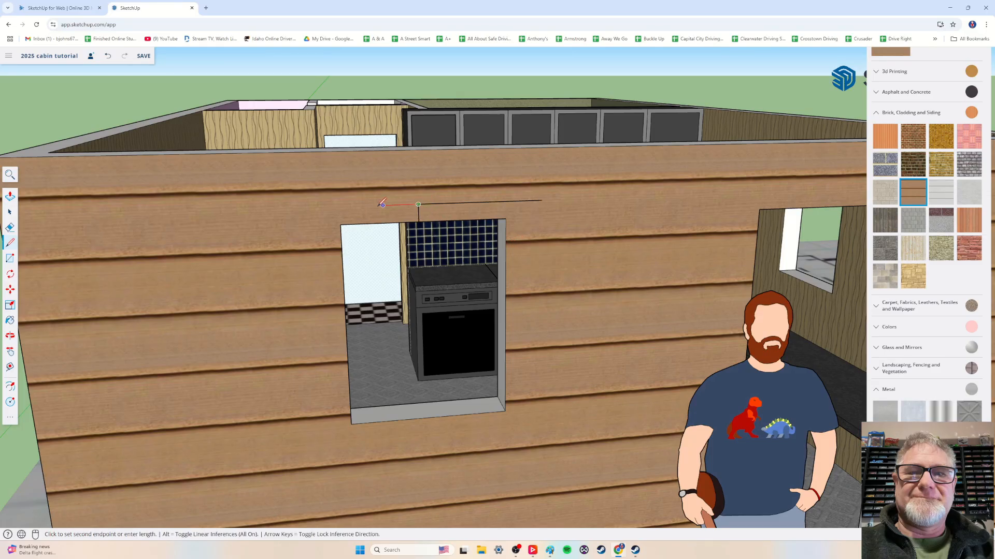
pyautogui.click(311, 207)
pyautogui.press('Escape')
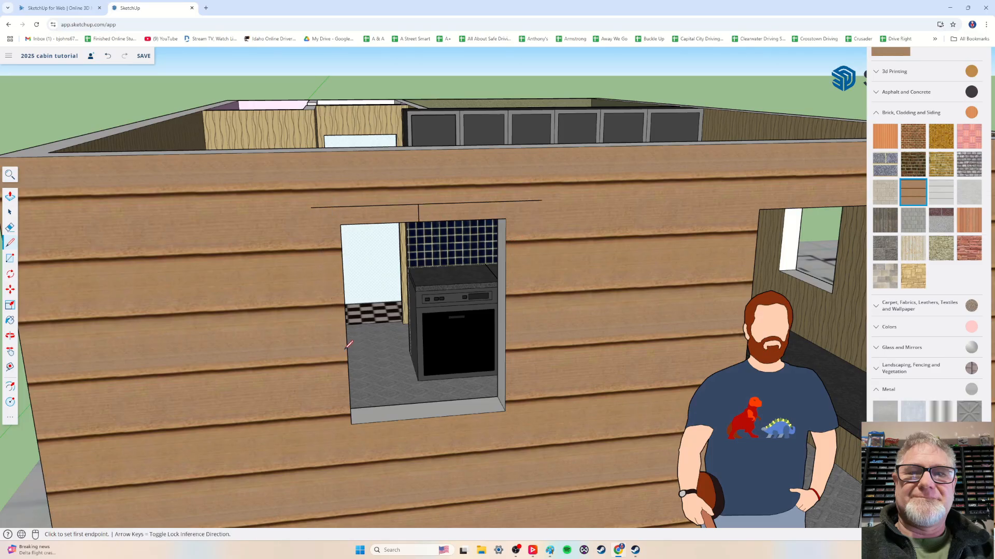
# - Draw a short line down from the window's bottom edge midpoint and a horizontal line through its end, past both sides of the opening
pyautogui.moveTo(468, 463); pyautogui.dragTo(432, 383, button='middle')
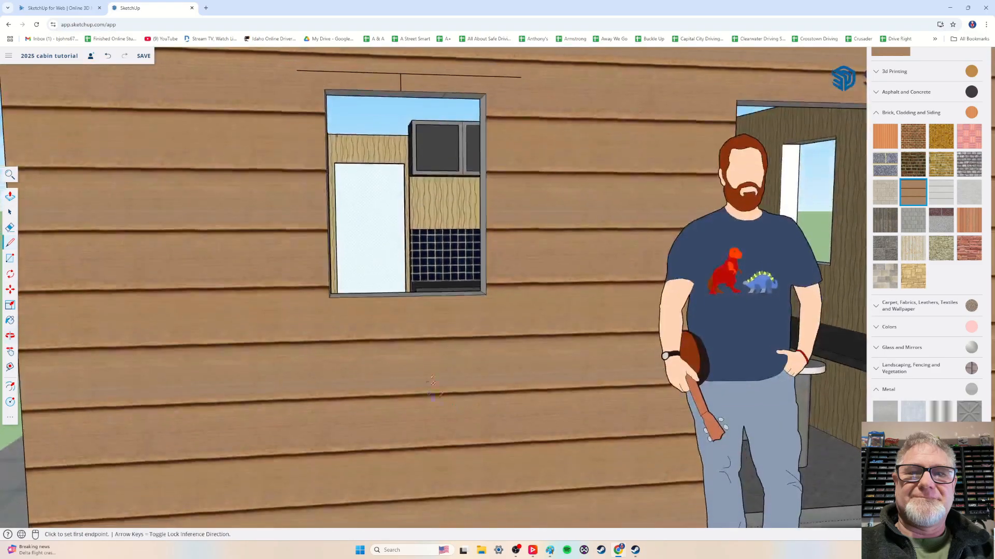
pyautogui.click(409, 297)
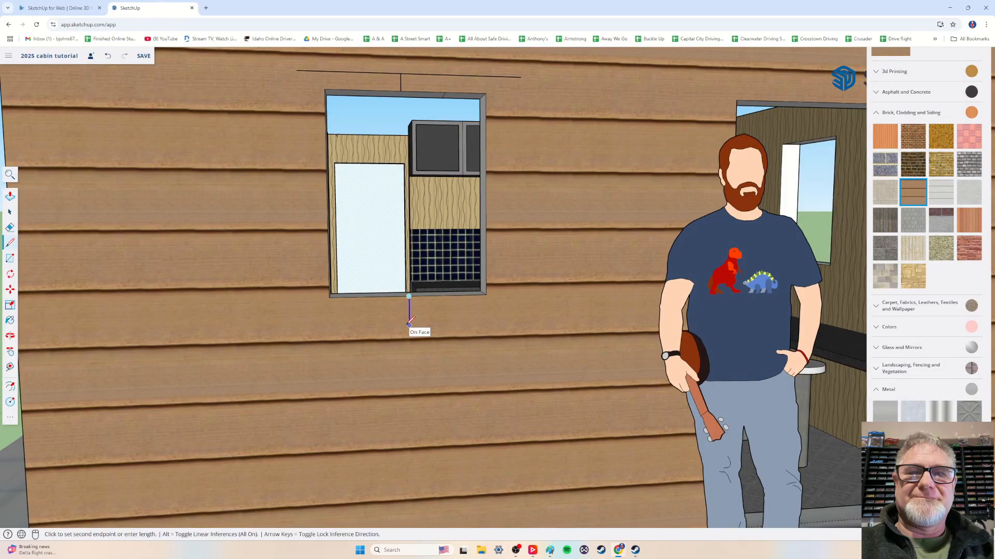
pyautogui.press('Return')
pyautogui.click(531, 310)
pyautogui.press('Escape')
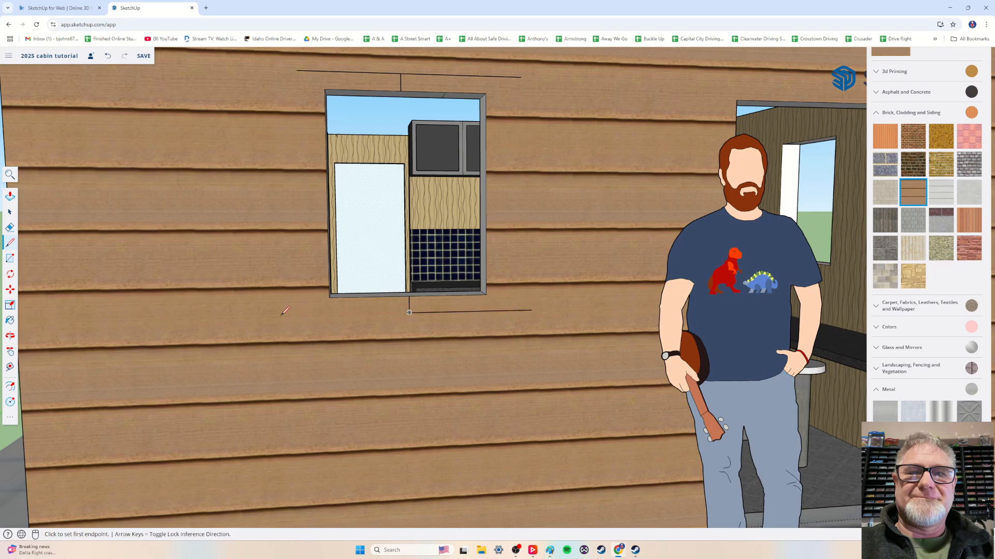
pyautogui.click(285, 315)
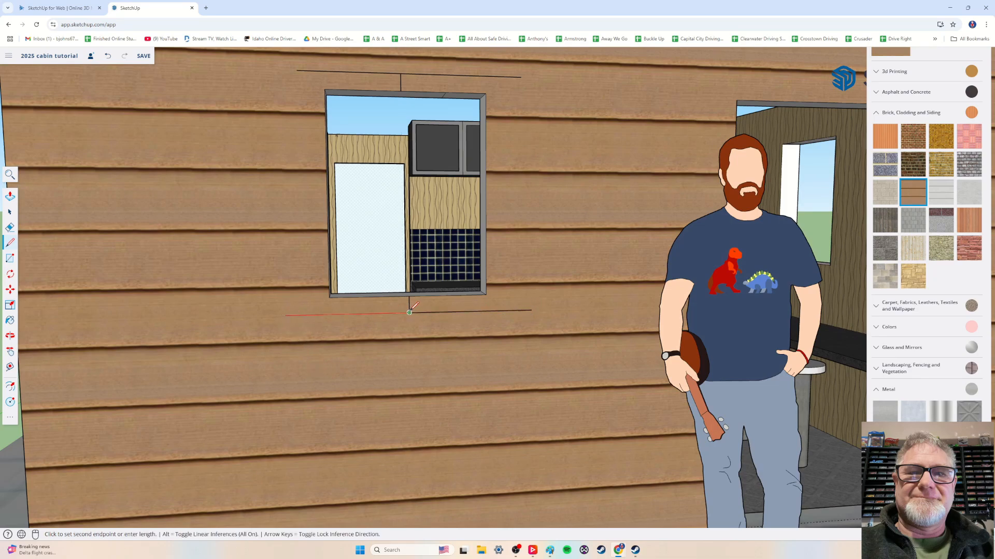
pyautogui.click(409, 312)
pyautogui.scroll(-2, 342, 378)
pyautogui.scroll(-1, 342, 381)
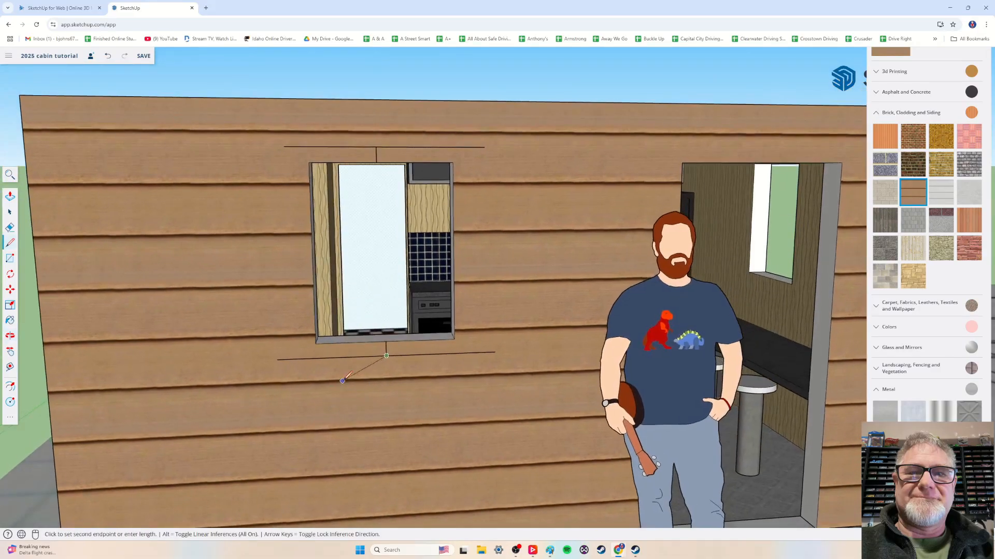
pyautogui.press('Escape')
# - Draw short horizontal lines outward from the midpoints of the front window's right and left edges
pyautogui.click(453, 246)
pyautogui.press('Return')
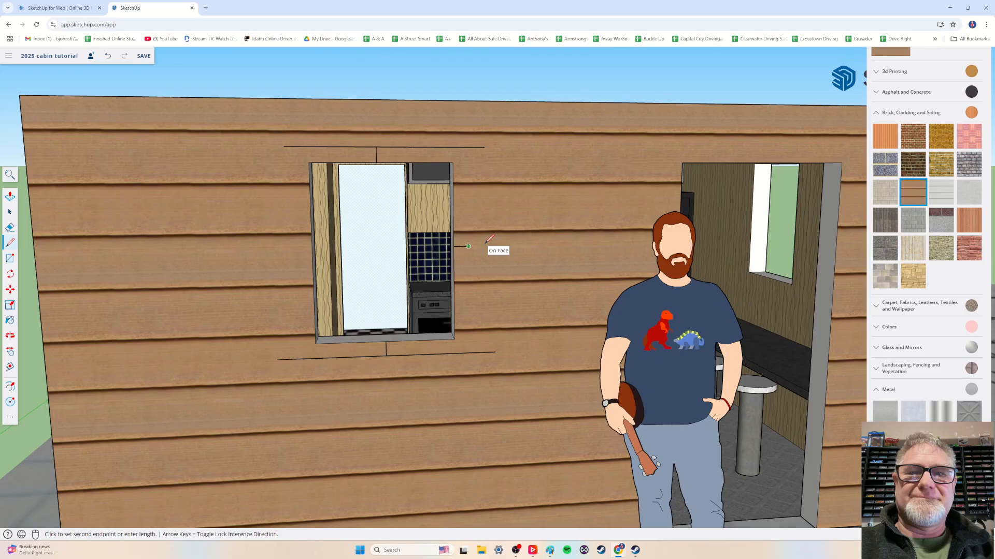
pyautogui.press('Escape')
pyautogui.click(312, 255)
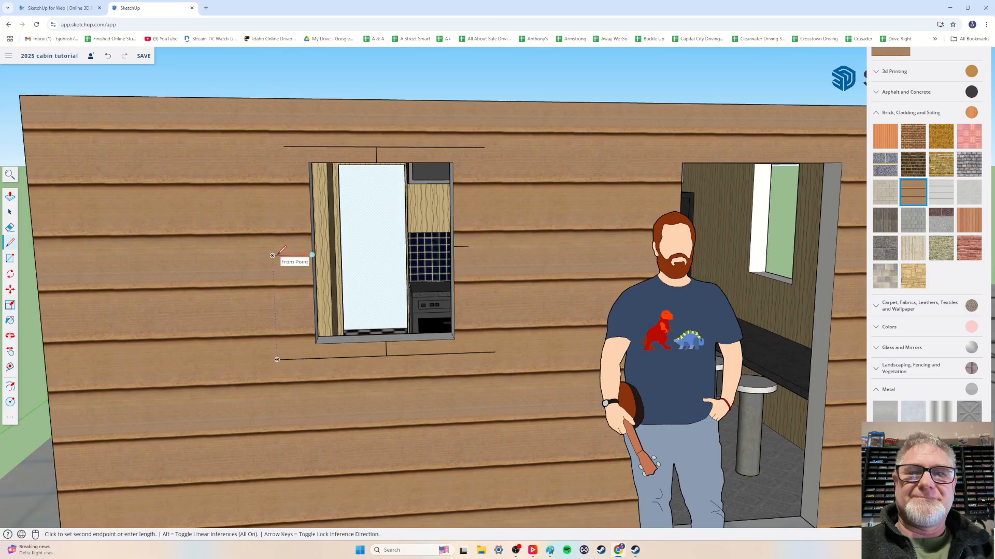
pyautogui.press('Return')
# - Draw the trim outline's left vertical side through the left offset line's end, reaching the lower and upper horizontal lines
pyautogui.click(301, 359)
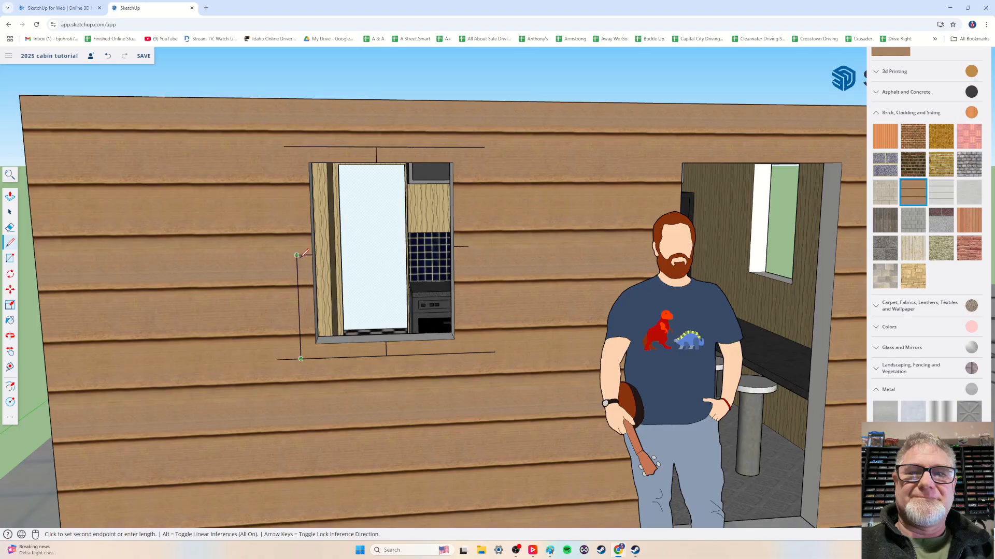
pyautogui.press('Escape')
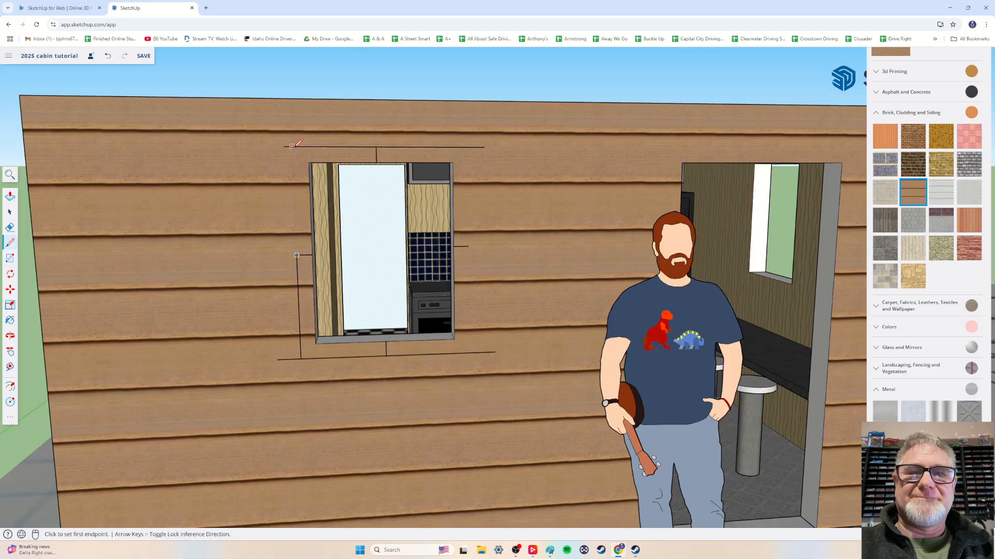
pyautogui.click(297, 255)
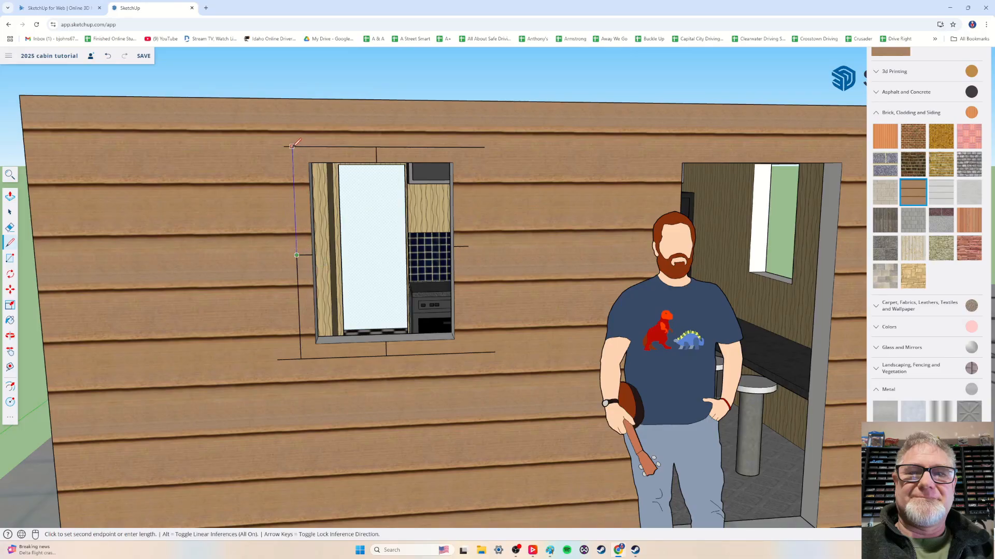
pyautogui.click(292, 146)
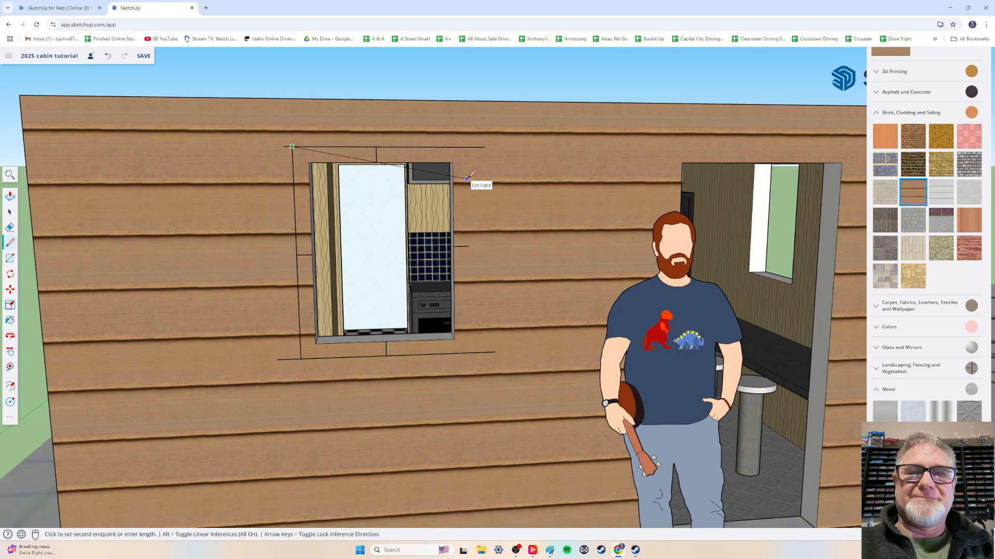
pyautogui.press('Escape')
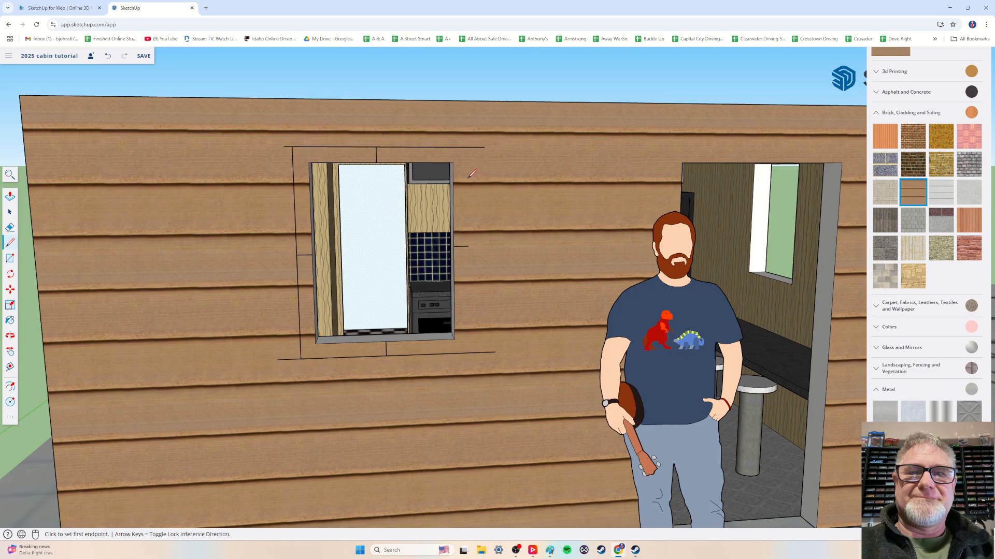
# - Draw the trim outline's right vertical side from the right offset line's end up to the upper and down to the lower horizontal line
pyautogui.click(468, 246)
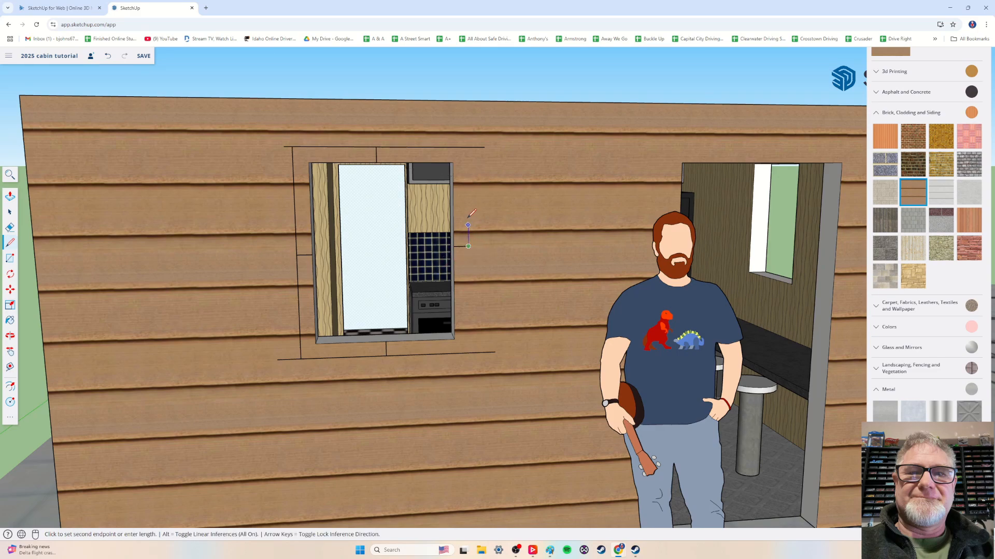
pyautogui.click(468, 147)
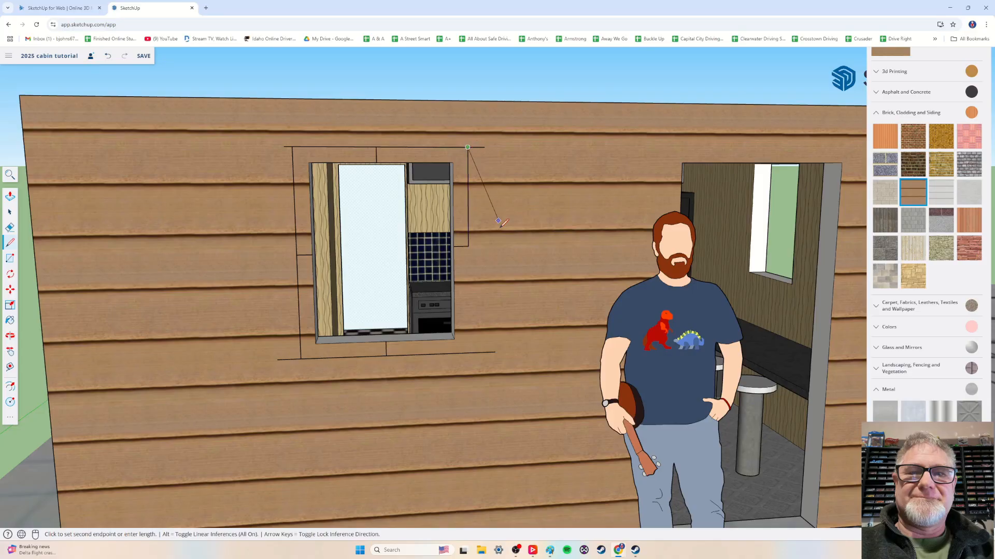
pyautogui.click(468, 246)
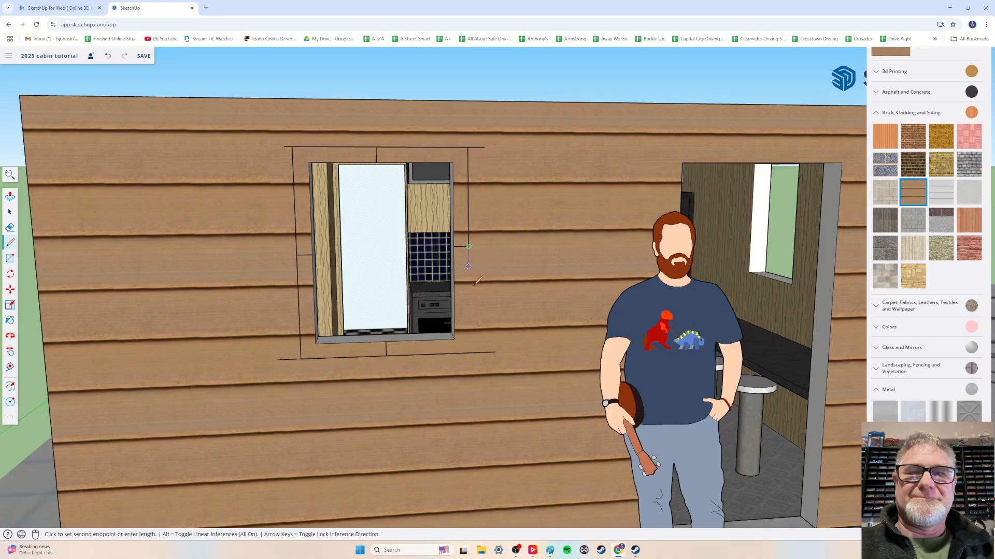
pyautogui.click(468, 352)
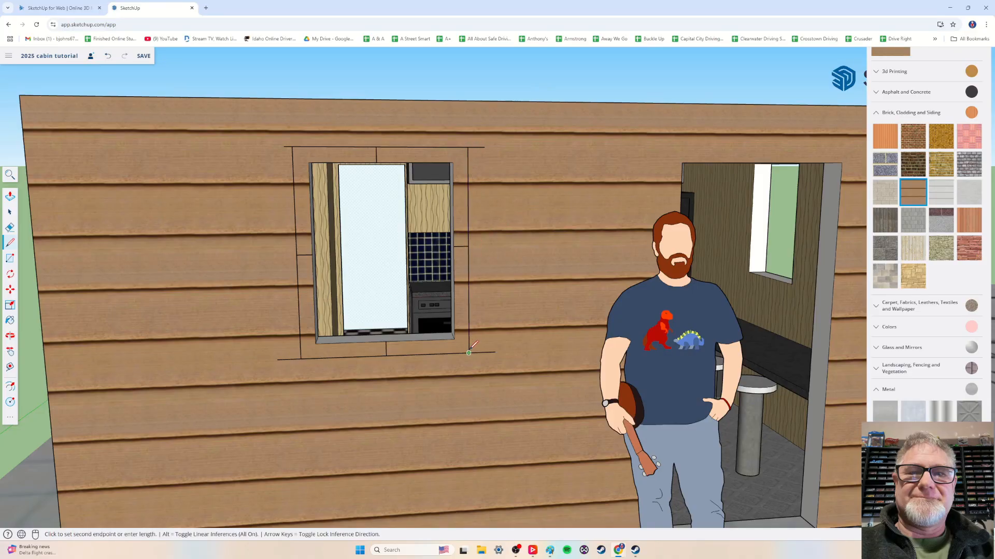
# - Delete the short offset lines and the overhanging line ends, leaving a clean rectangular trim outline around the front window
pyautogui.click(11, 213)
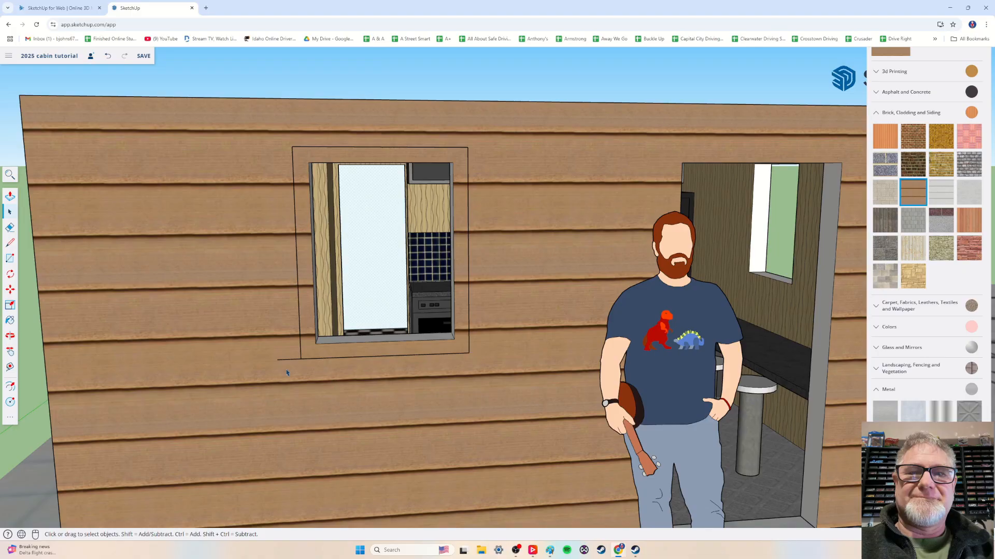
pyautogui.moveTo(279, 370); pyautogui.dragTo(330, 331, button='middle')
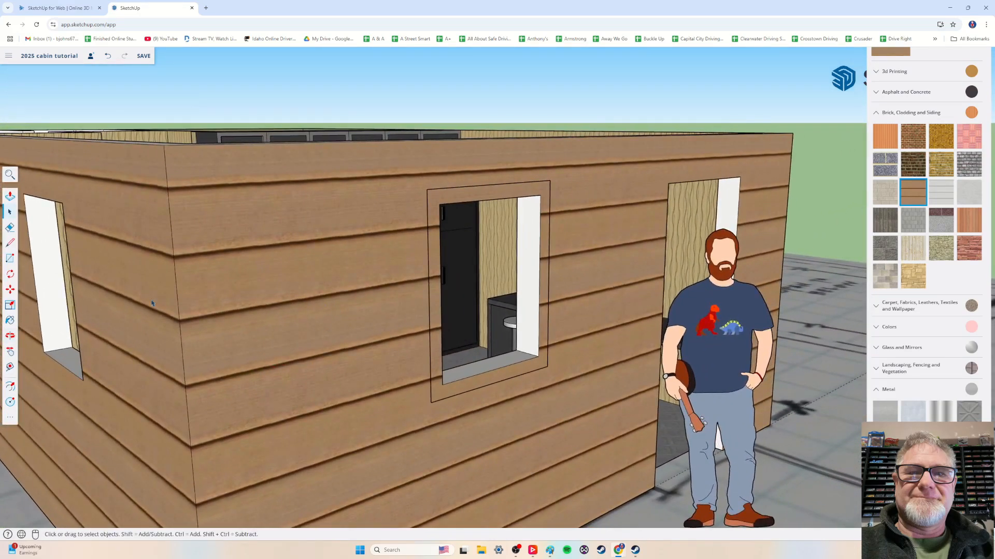
pyautogui.click(11, 197)
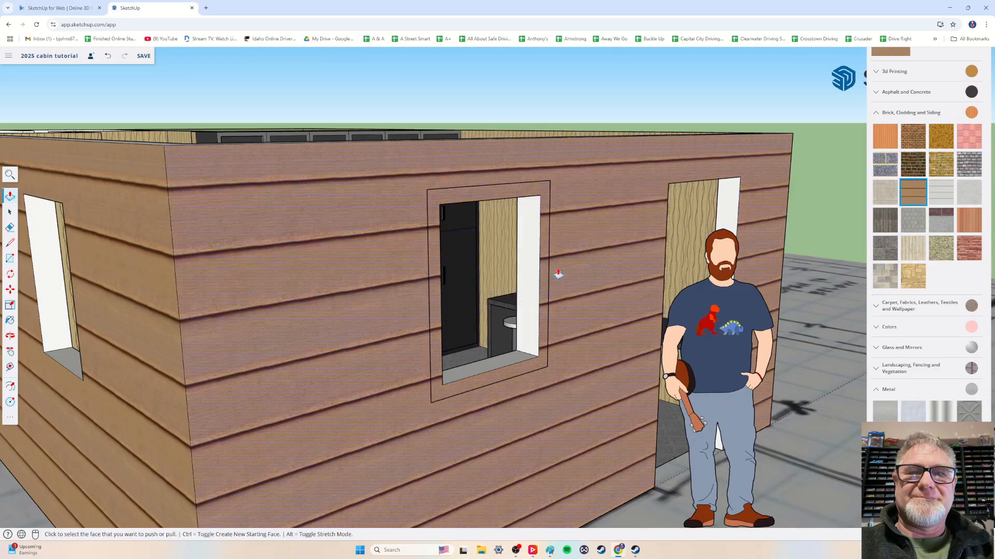
pyautogui.moveTo(383, 330); pyautogui.dragTo(368, 333, button='middle')
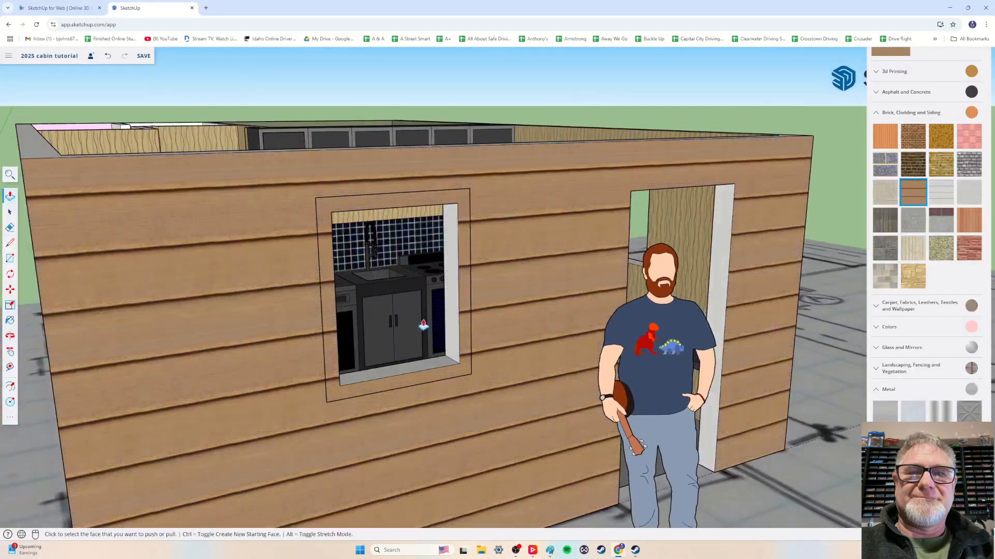
pyautogui.scroll(5, 305, 341)
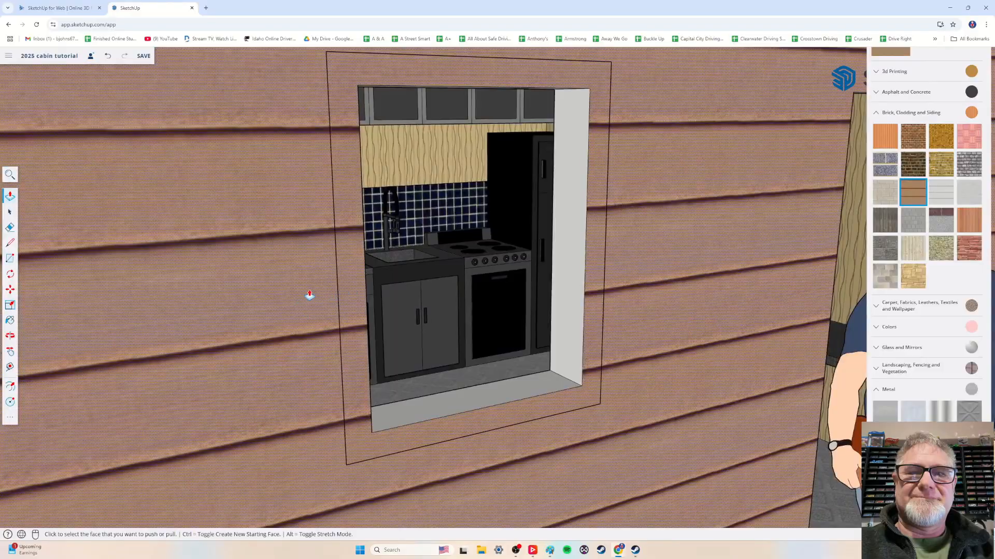
pyautogui.scroll(-6, 309, 296)
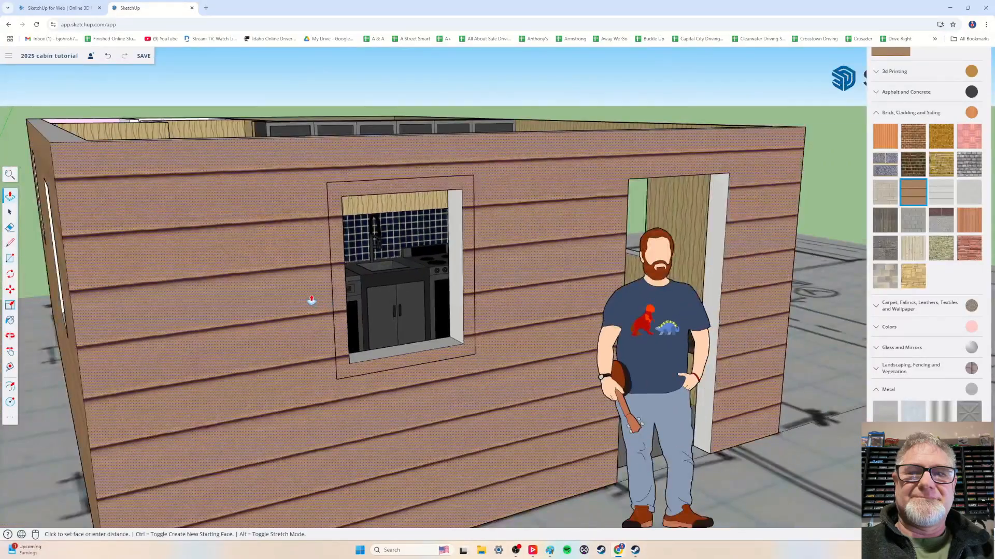
pyautogui.click(317, 310)
pyautogui.hotkey('ctrl', 'z')
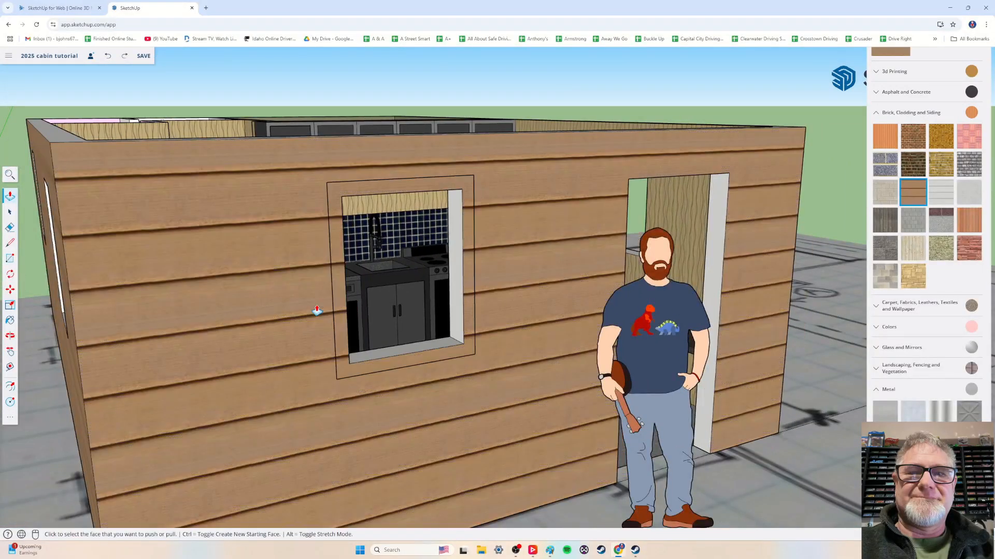
# - Draw a rectangle over the trim outline, from its lower-left to its upper-right corner, so the frame separates from the siding
pyautogui.moveTo(469, 376); pyautogui.dragTo(417, 362, button='middle')
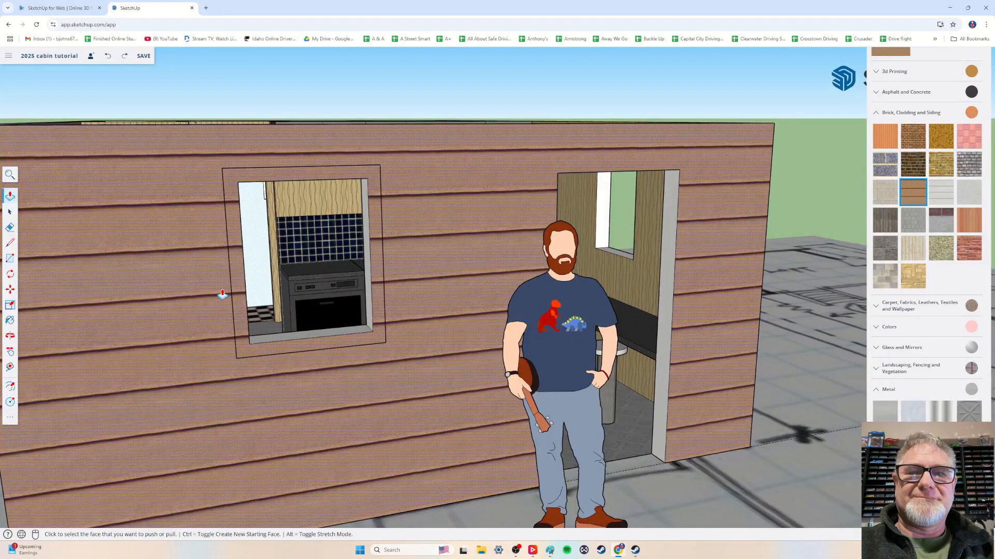
pyautogui.click(11, 259)
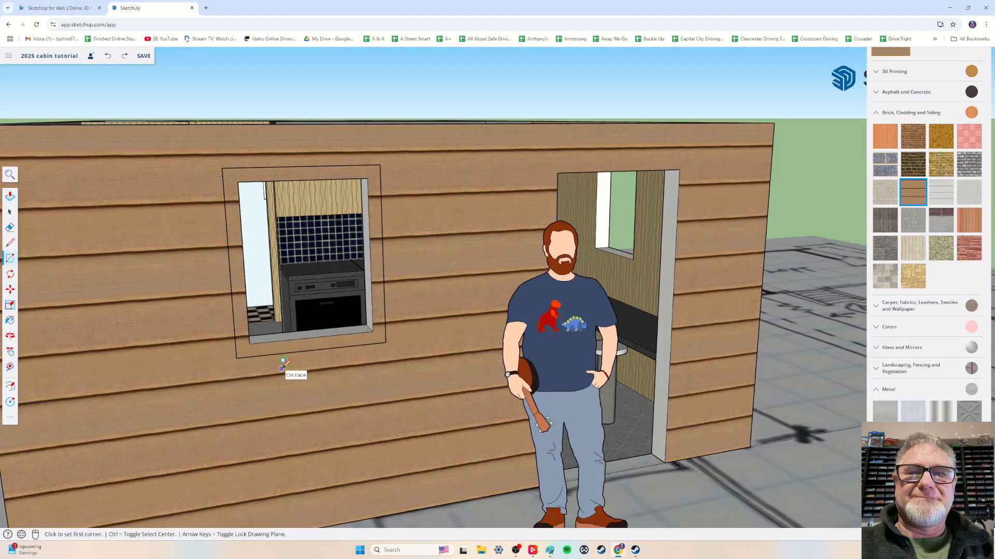
pyautogui.click(236, 358)
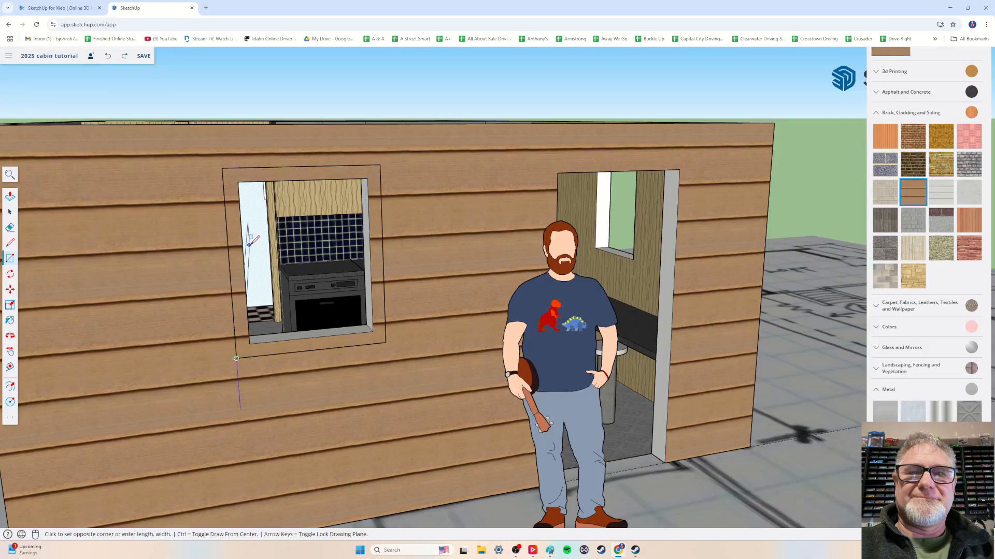
pyautogui.click(379, 165)
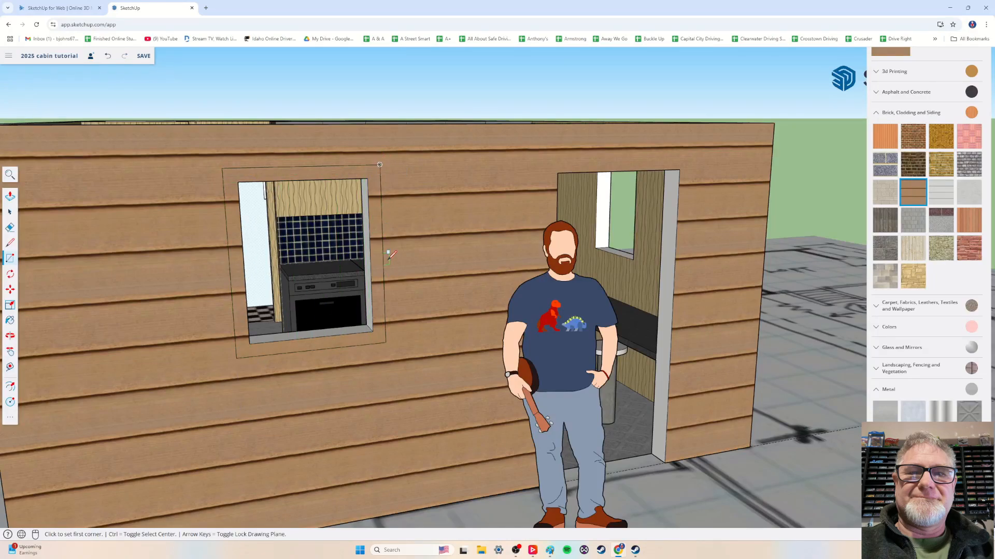
# - Extrude the trim frame face around the front window slightly outward from the siding with Push/Pull
pyautogui.click(10, 212)
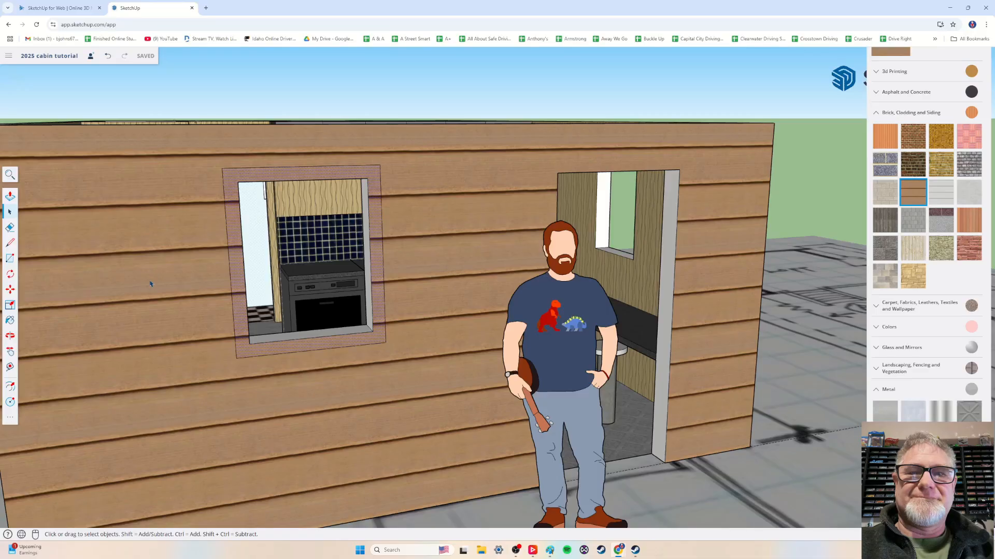
pyautogui.moveTo(102, 315); pyautogui.dragTo(148, 318, button='middle')
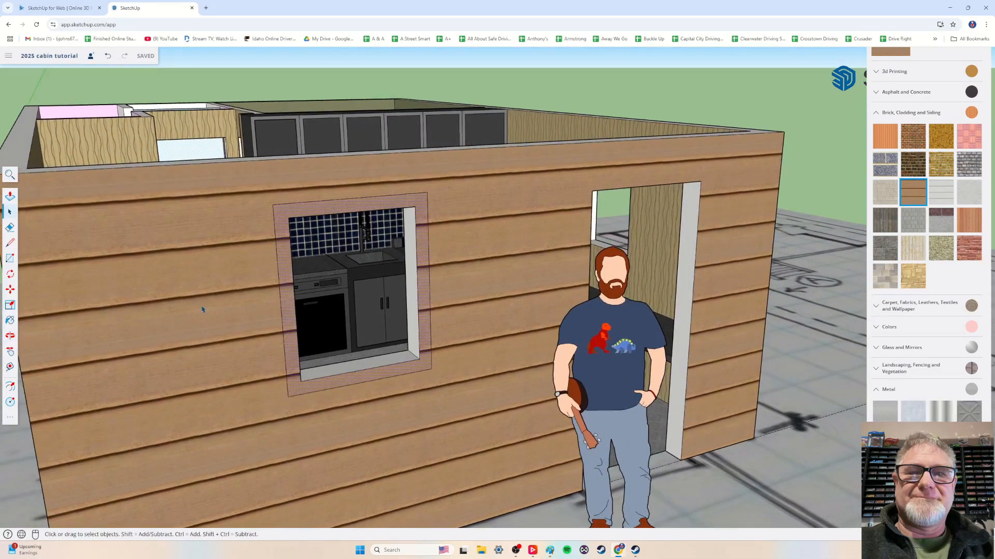
pyautogui.click(10, 198)
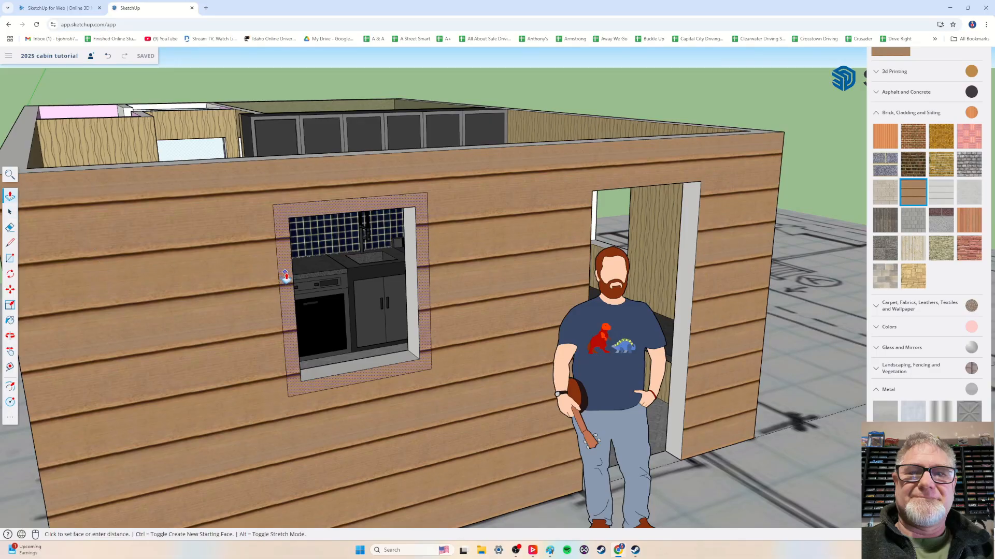
pyautogui.moveTo(285, 276); pyautogui.dragTo(290, 284)
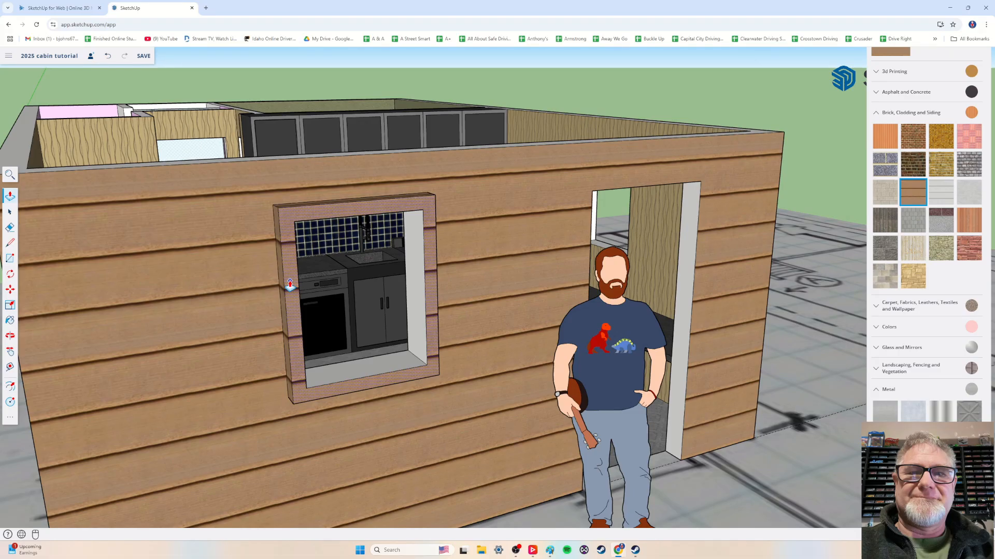
# - Collapse the Brick, Cladding and Siding materials and expand the Colors collection
pyautogui.moveTo(227, 293); pyautogui.dragTo(354, 309, button='middle')
pyautogui.scroll(2, 474, 319)
pyautogui.moveTo(474, 320); pyautogui.dragTo(280, 369, button='middle')
pyautogui.scroll(-10, 311, 362)
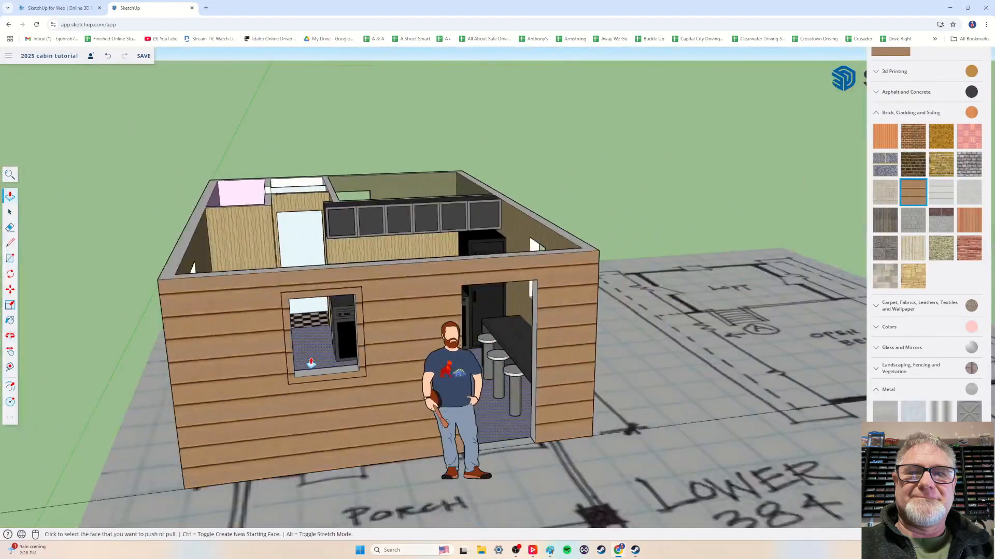
pyautogui.moveTo(311, 362); pyautogui.dragTo(330, 358, button='middle')
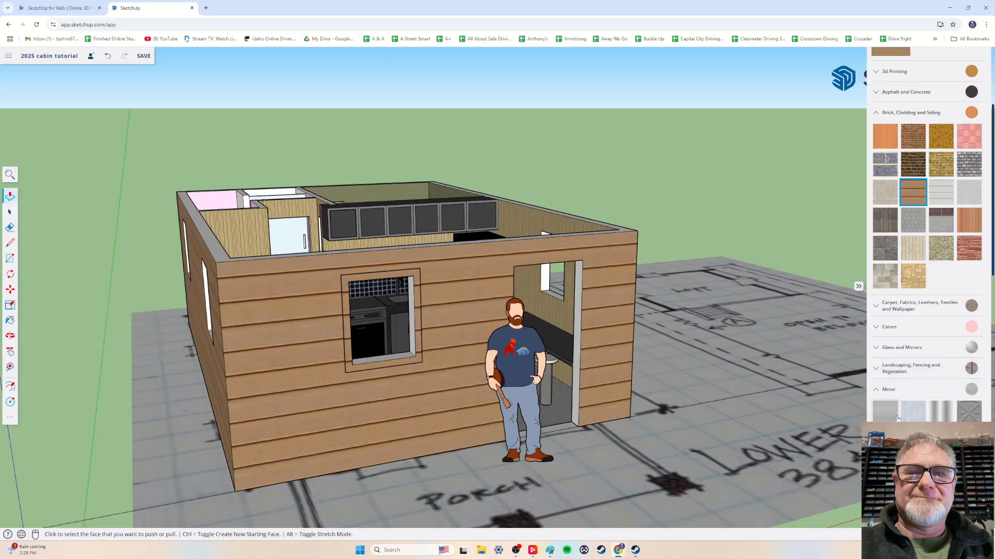
pyautogui.scroll(-6, 896, 404)
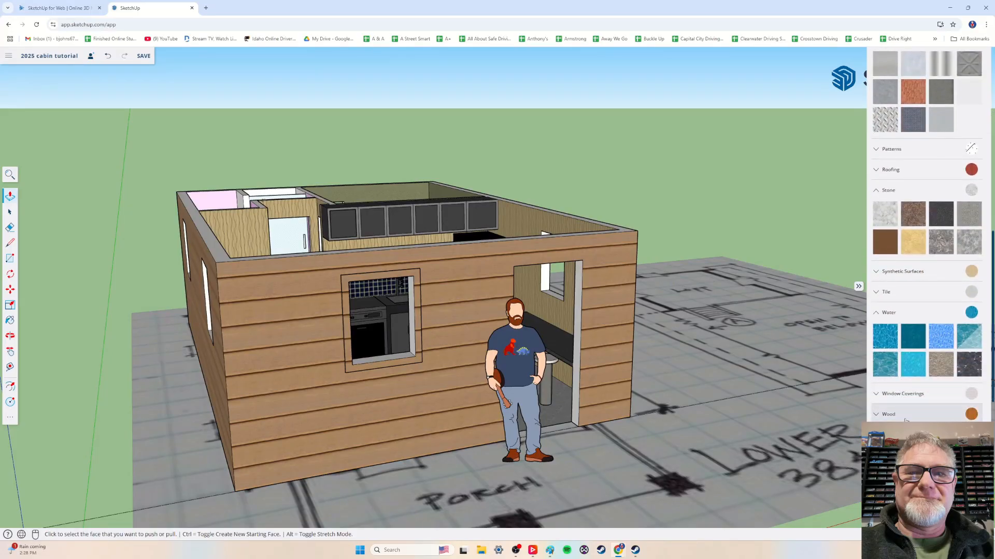
pyautogui.scroll(8, 904, 410)
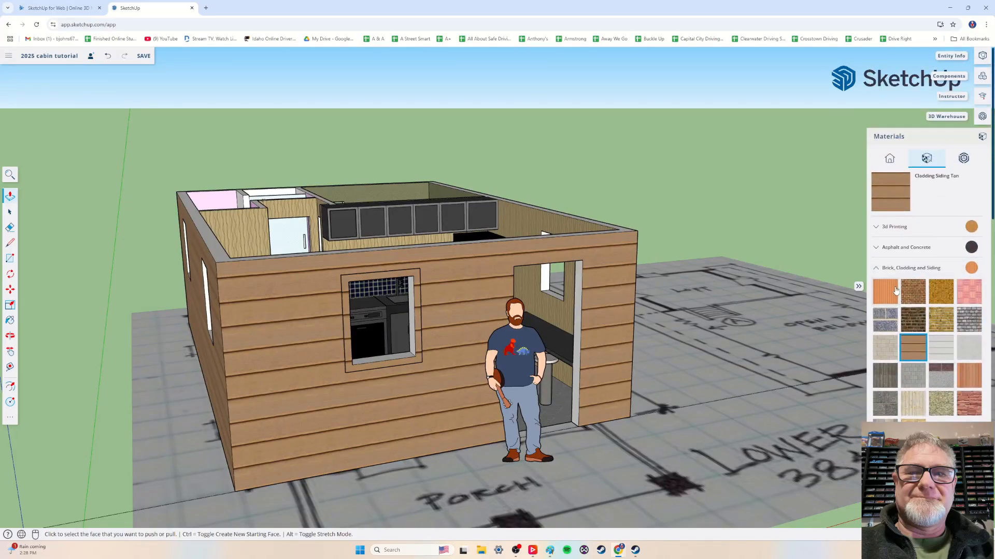
pyautogui.click(876, 267)
pyautogui.scroll(-3, 881, 249)
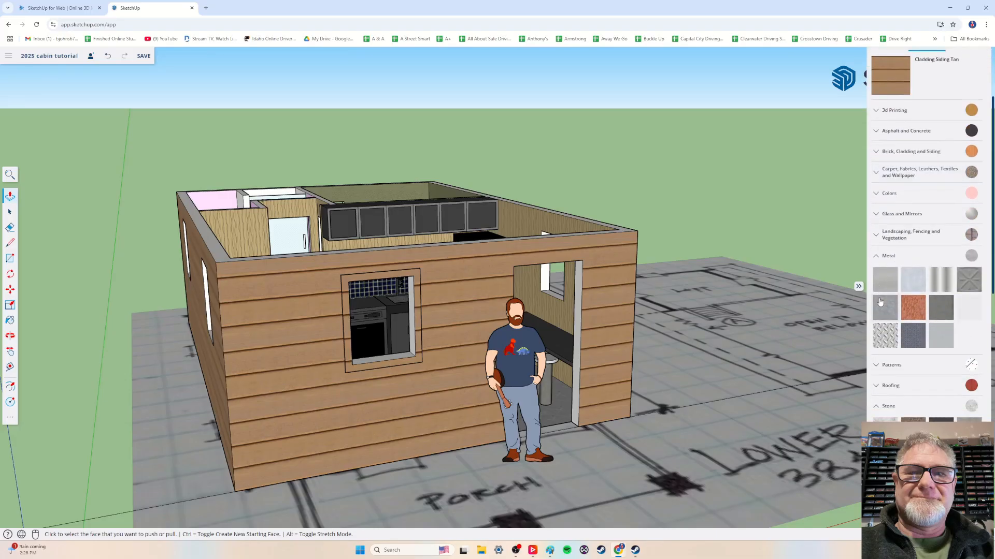
pyautogui.click(879, 194)
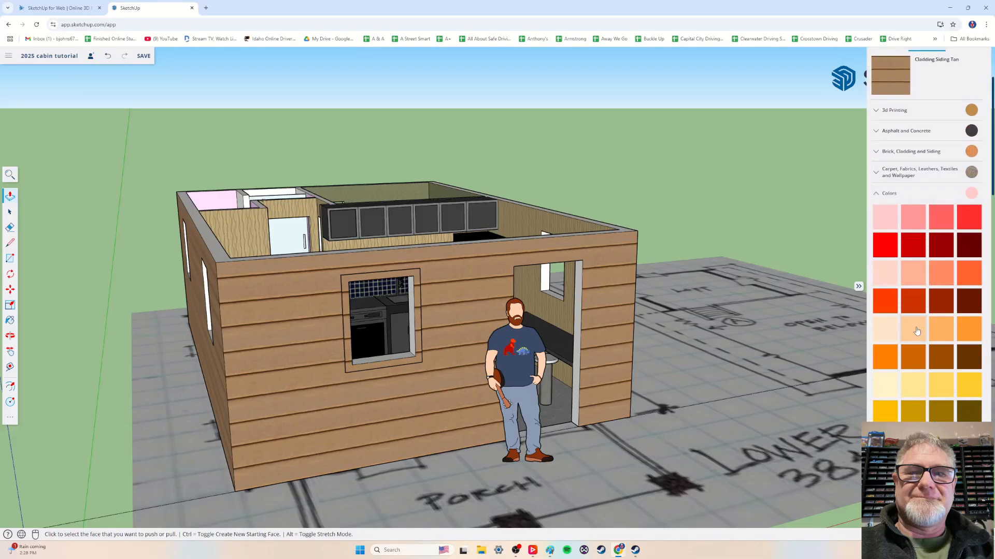
# - Paint the front face of the window trim dark red, and replace that with the brown Color C08
pyautogui.click(967, 302)
pyautogui.click(421, 322)
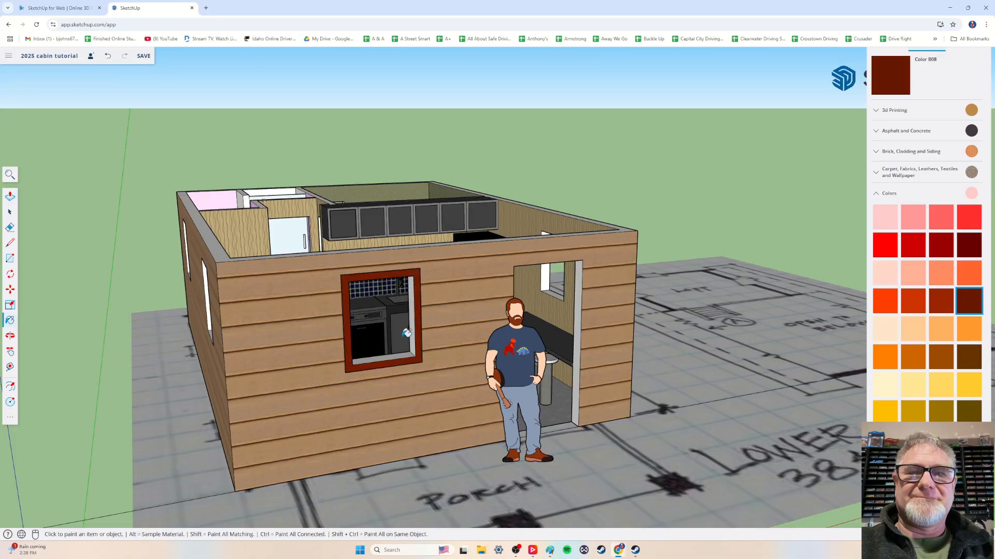
pyautogui.click(968, 356)
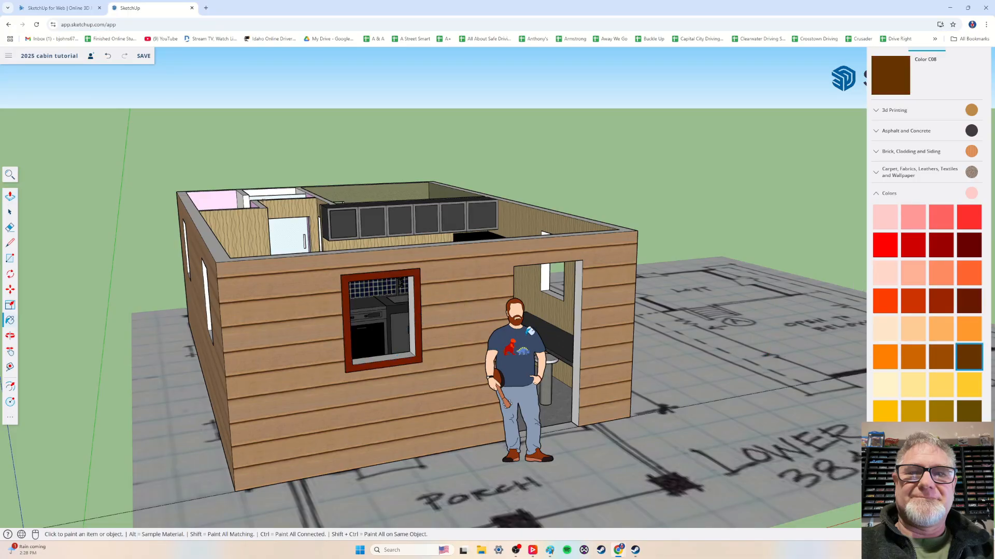
pyautogui.click(421, 306)
# - Paint the sill, both side jambs and the head inside the front window opening with Color C08
pyautogui.moveTo(410, 365); pyautogui.dragTo(331, 372, button='middle')
pyautogui.moveTo(408, 346); pyautogui.dragTo(324, 358, button='middle')
pyautogui.scroll(5, 227, 411)
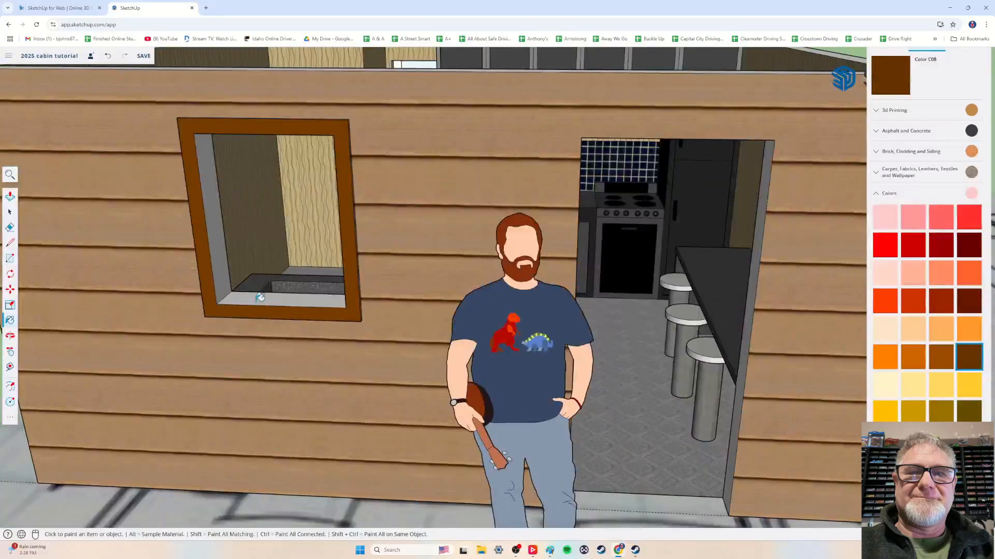
pyautogui.click(260, 298)
pyautogui.click(222, 261)
pyautogui.scroll(-3, 222, 261)
pyautogui.moveTo(238, 311); pyautogui.dragTo(617, 321, button='middle')
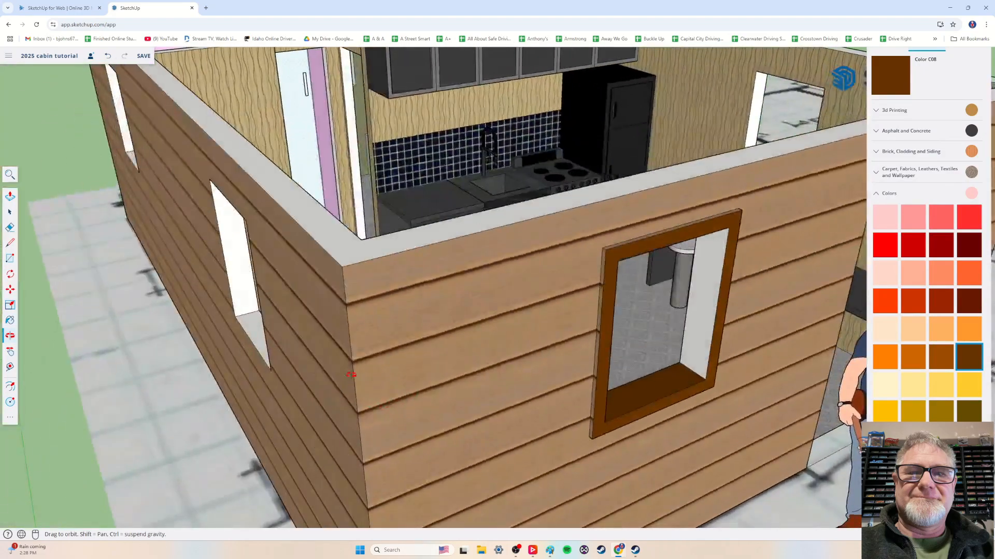
pyautogui.click(683, 353)
pyautogui.moveTo(684, 352); pyautogui.dragTo(615, 358, button='middle')
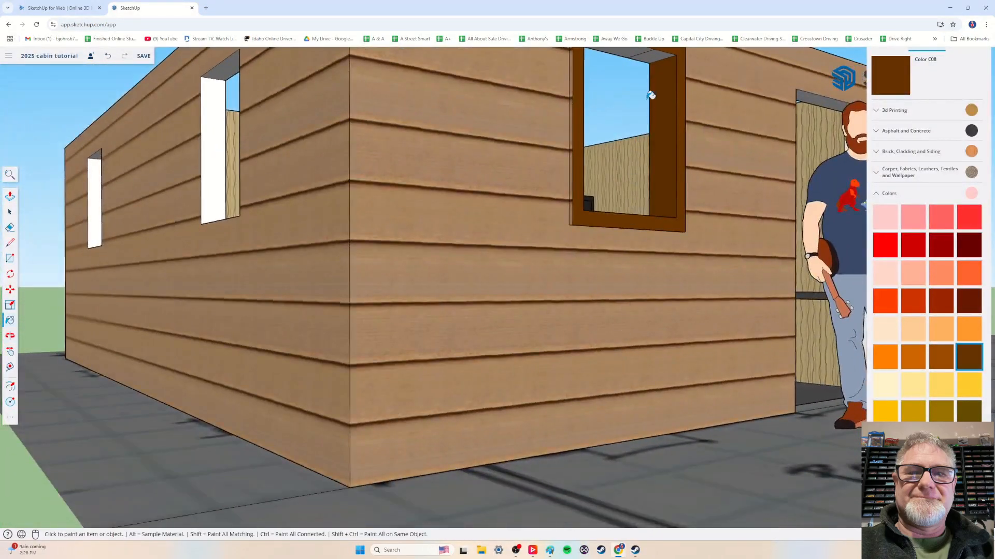
pyautogui.scroll(-5, 650, 153)
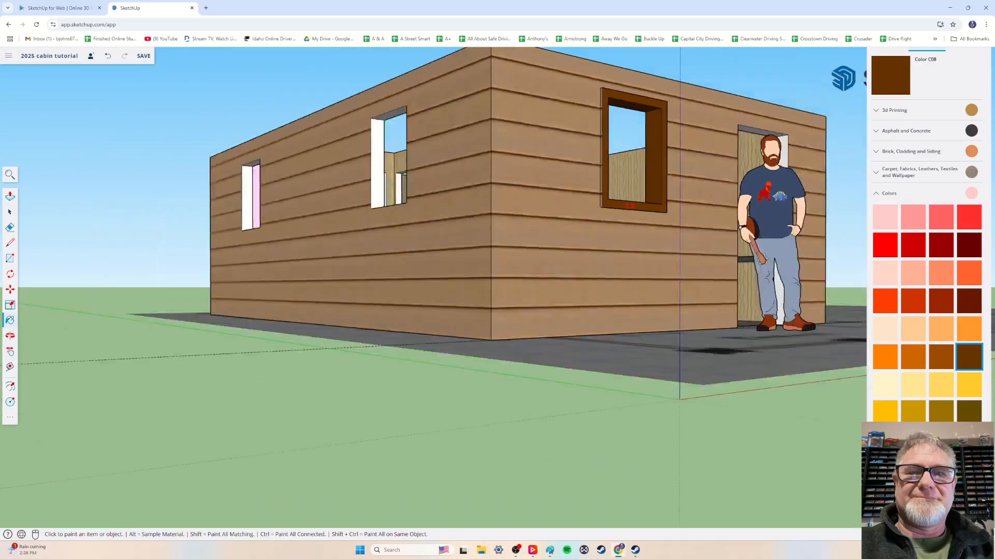
# - Paint the outer top, side and bottom edges of the front window's trim with Color C08
pyautogui.moveTo(651, 154); pyautogui.dragTo(338, 353, button='middle')
pyautogui.scroll(6, 338, 353)
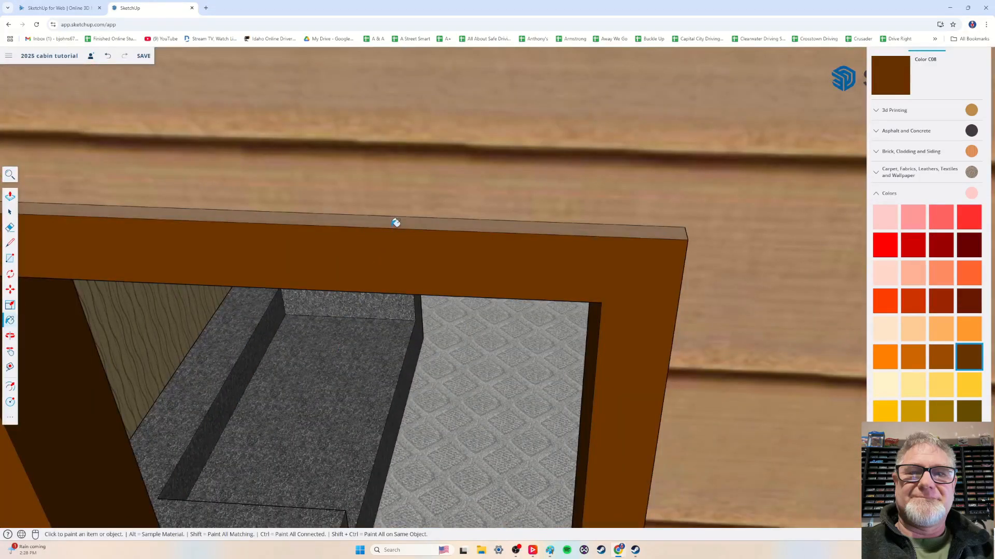
pyautogui.click(396, 222)
pyautogui.moveTo(431, 273); pyautogui.dragTo(371, 299, button='middle')
pyautogui.scroll(-3, 339, 304)
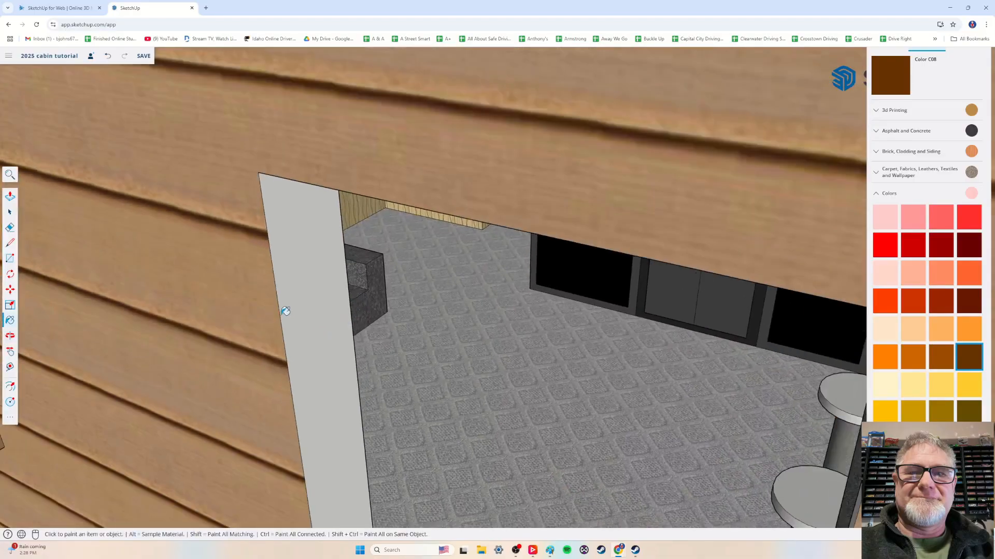
pyautogui.moveTo(285, 311); pyautogui.dragTo(329, 328, button='middle')
pyautogui.keyDown('shift'); pyautogui.moveTo(228, 324); pyautogui.dragTo(431, 349, button='middle'); pyautogui.keyUp('shift')
pyautogui.keyDown('shift'); pyautogui.moveTo(259, 339); pyautogui.dragTo(412, 335, button='middle'); pyautogui.keyUp('shift')
pyautogui.keyDown('shift'); pyautogui.moveTo(145, 305); pyautogui.dragTo(273, 325, button='middle'); pyautogui.keyUp('shift')
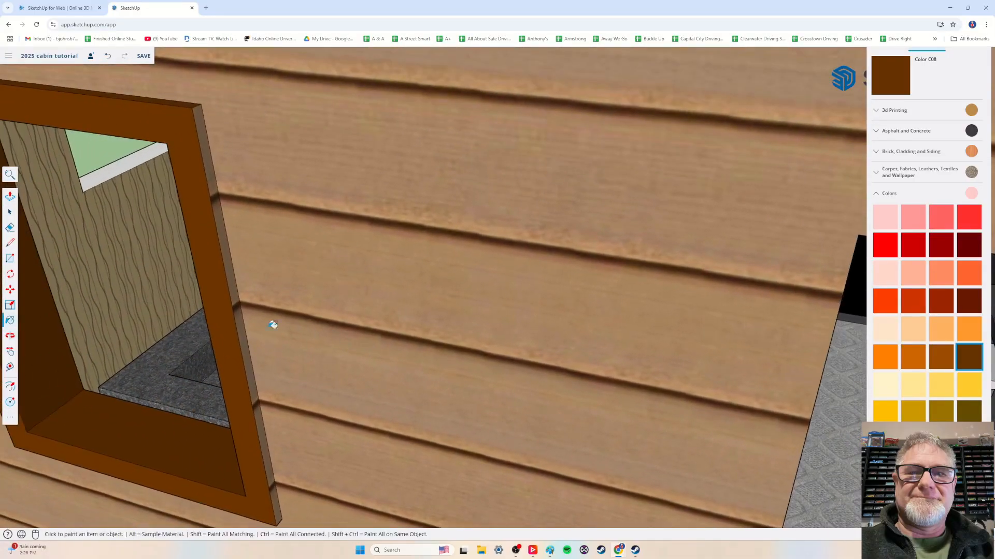
pyautogui.moveTo(228, 287)
pyautogui.mouseDown(button='middle')
pyautogui.moveTo(422, 355)
pyautogui.moveTo(348, 355)
pyautogui.moveTo(512, 377)
pyautogui.moveTo(485, 333)
pyautogui.moveTo(561, 260)
pyautogui.moveTo(613, 106)
pyautogui.moveTo(608, 138)
pyautogui.moveTo(692, 157)
pyautogui.mouseUp(button='middle')
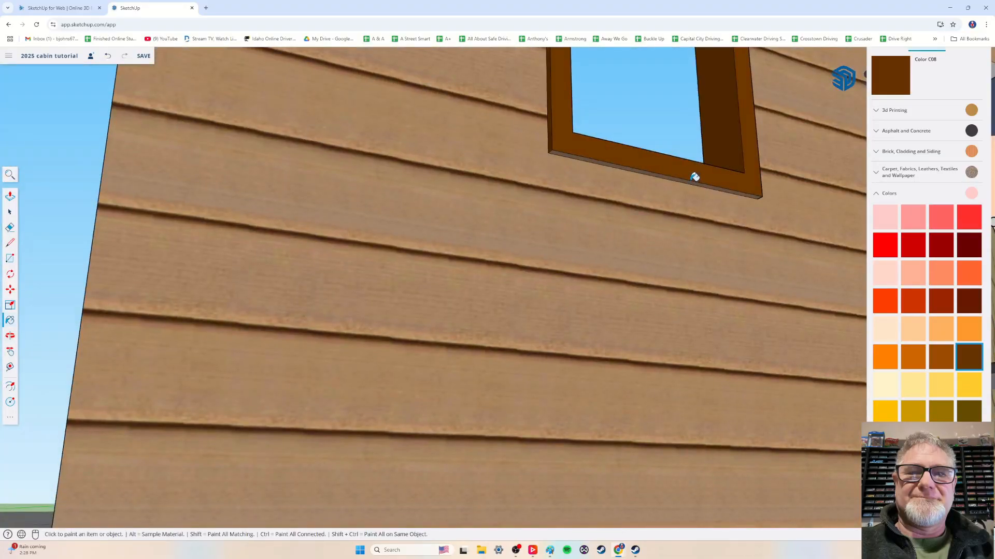
pyautogui.click(694, 178)
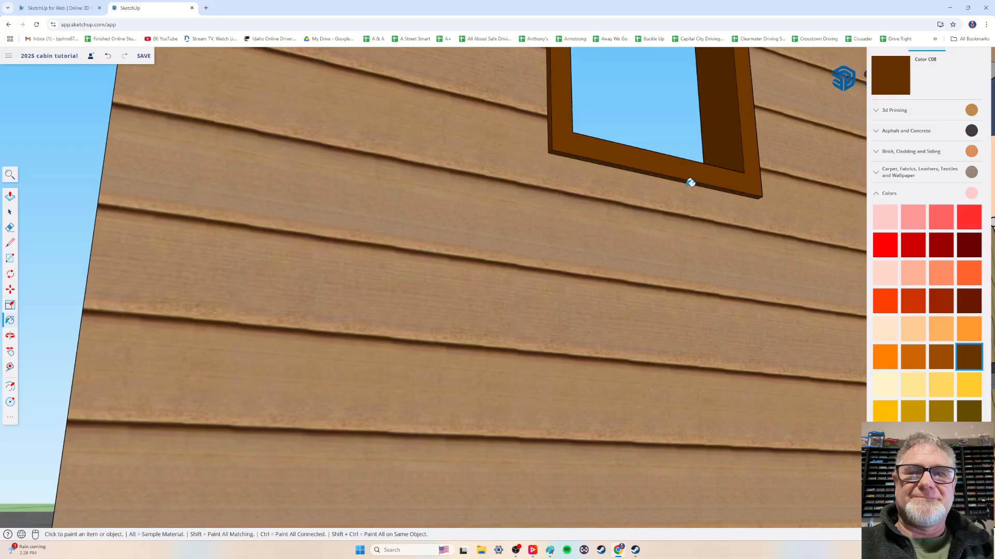
# - Examine the painted front window trim from several angles and distances
pyautogui.moveTo(690, 182)
pyautogui.mouseDown(button='middle')
pyautogui.moveTo(626, 240)
pyautogui.moveTo(565, 322)
pyautogui.moveTo(553, 318)
pyautogui.moveTo(573, 289)
pyautogui.moveTo(571, 328)
pyautogui.moveTo(452, 402)
pyautogui.moveTo(466, 411)
pyautogui.moveTo(446, 415)
pyautogui.mouseUp(button='middle')
pyautogui.scroll(-5, 605, 304)
pyautogui.scroll(-2, 465, 392)
pyautogui.scroll(6, 466, 411)
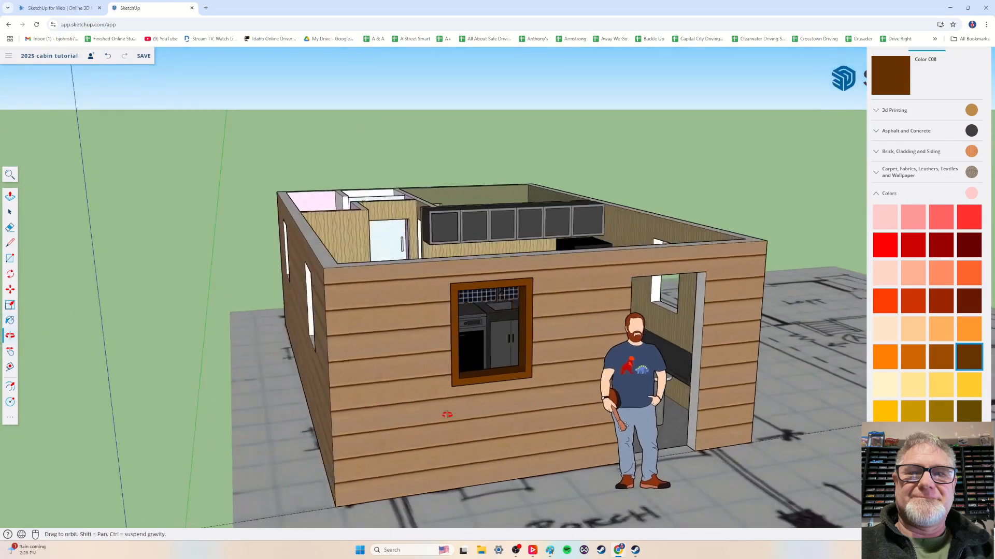
pyautogui.scroll(5, 476, 384)
pyautogui.moveTo(477, 384); pyautogui.dragTo(391, 407, button='middle')
pyautogui.scroll(2, 449, 393)
pyautogui.scroll(2, 448, 393)
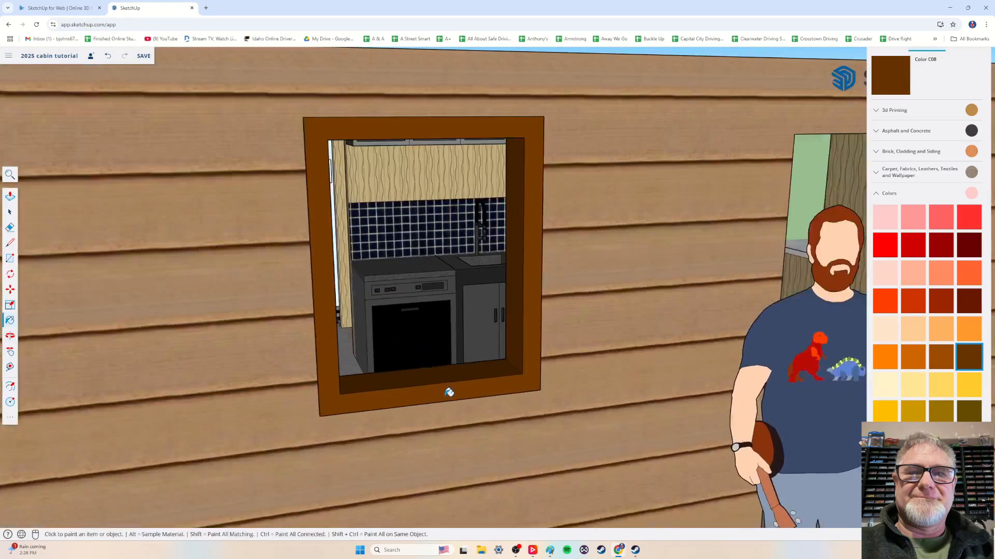
pyautogui.moveTo(446, 394)
pyautogui.mouseDown(button='middle')
pyautogui.moveTo(413, 407)
pyautogui.moveTo(486, 422)
pyautogui.mouseUp(button='middle')
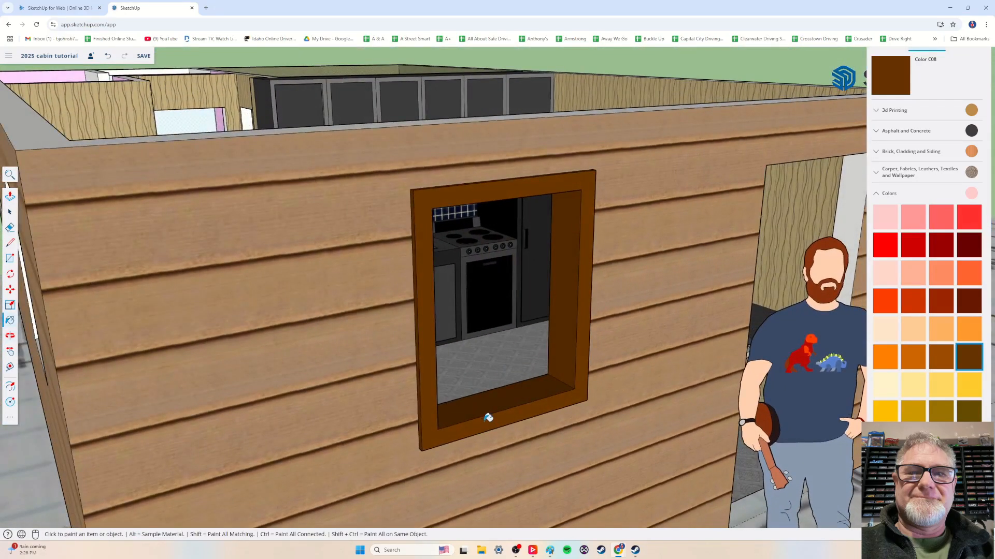
pyautogui.moveTo(551, 390)
pyautogui.mouseDown(button='middle')
pyautogui.moveTo(412, 409)
pyautogui.moveTo(365, 398)
pyautogui.moveTo(362, 413)
pyautogui.moveTo(243, 348)
pyautogui.mouseUp(button='middle')
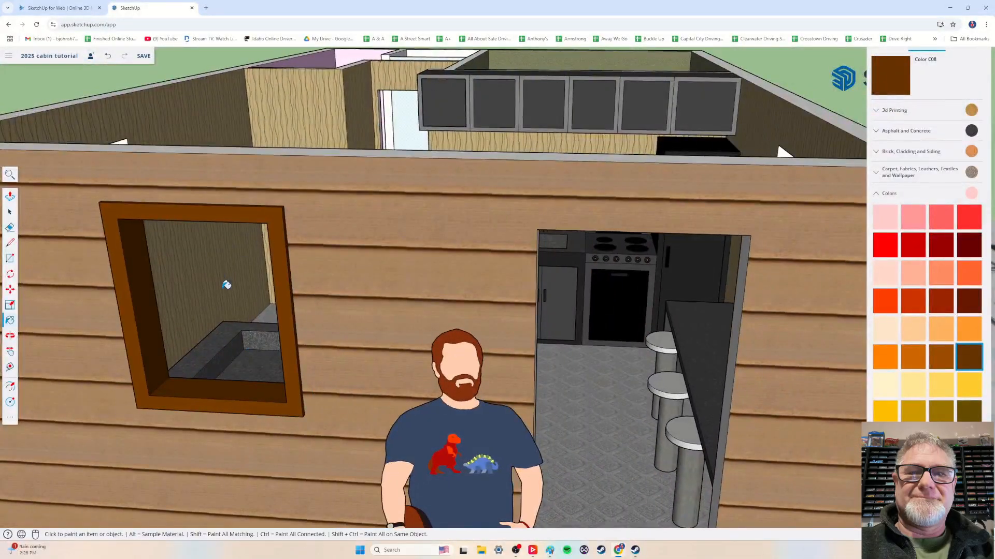
pyautogui.moveTo(103, 313)
pyautogui.mouseDown(button='middle')
pyautogui.moveTo(93, 324)
pyautogui.moveTo(142, 297)
pyautogui.moveTo(201, 357)
pyautogui.mouseUp(button='middle')
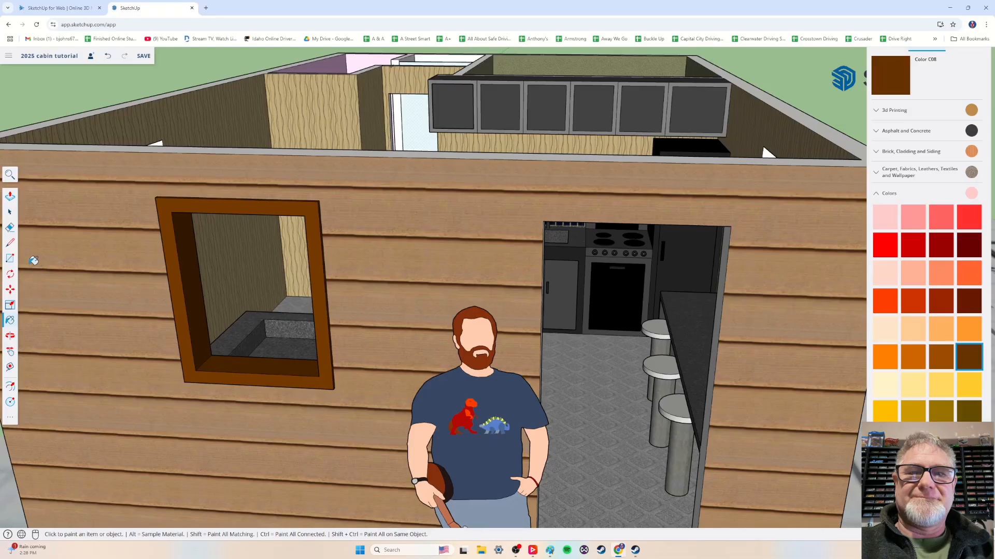
# - Close the front window opening with a face by drawing a diagonal line between its opposite inner corners, and delete the diagonal
pyautogui.click(11, 244)
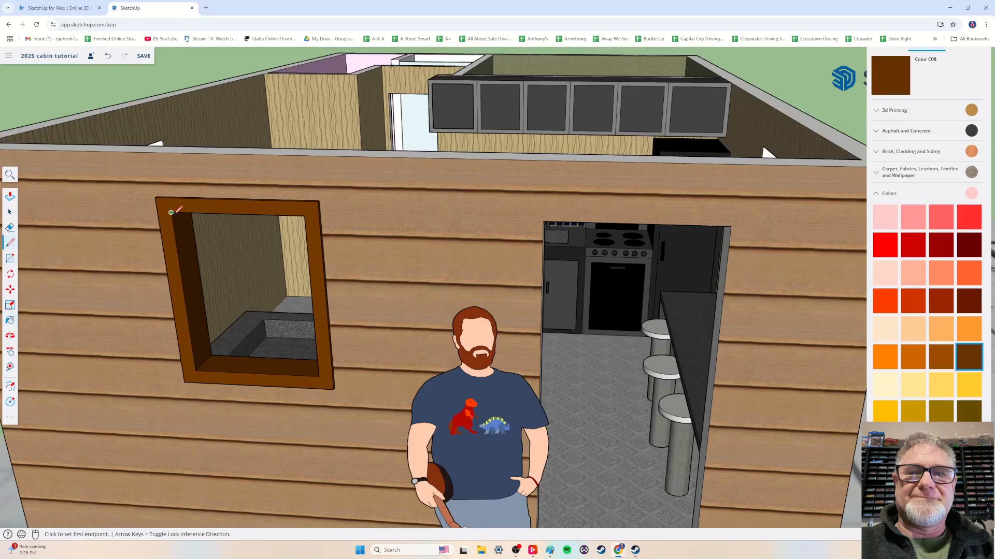
pyautogui.click(171, 212)
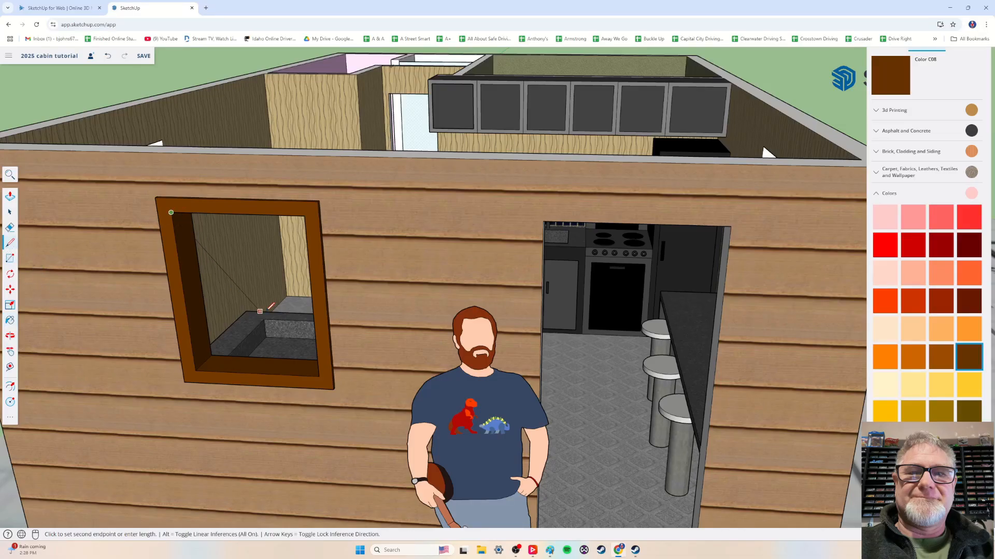
pyautogui.click(315, 372)
pyautogui.click(10, 213)
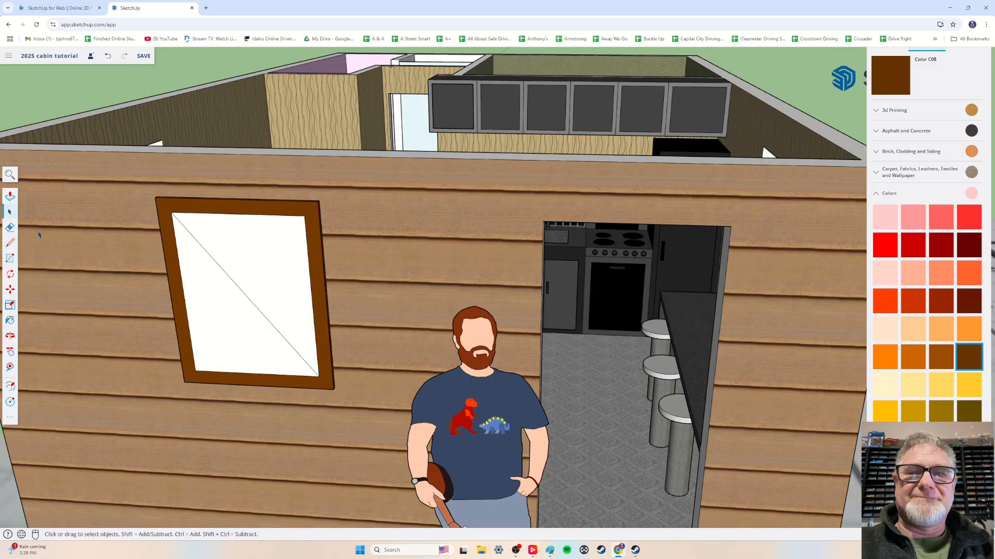
pyautogui.click(246, 297)
pyautogui.press('Delete')
# - Paint the new front window pane with Translucent Glass Blue from the Glass and Mirrors materials
pyautogui.moveTo(400, 220); pyautogui.dragTo(329, 295, button='middle')
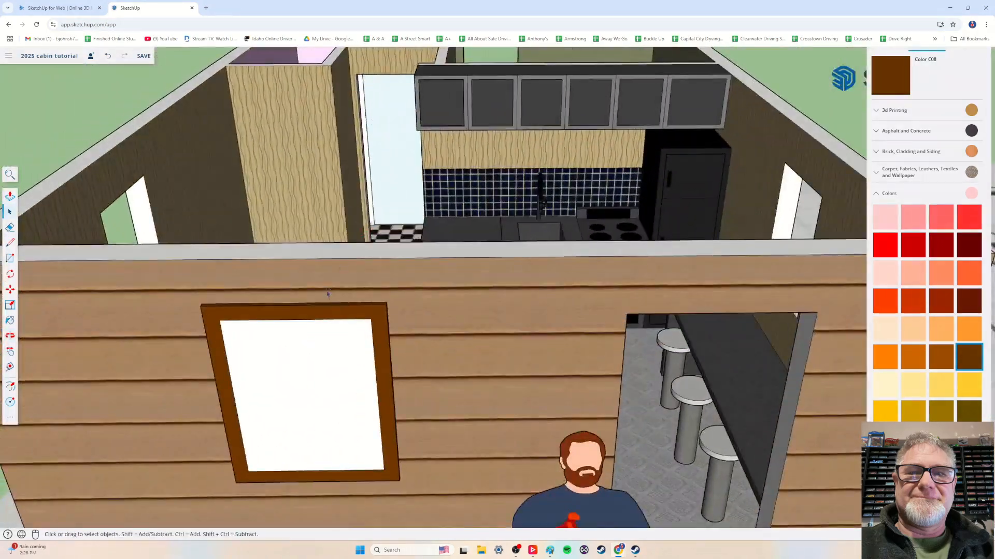
pyautogui.moveTo(359, 326); pyautogui.dragTo(395, 318, button='middle')
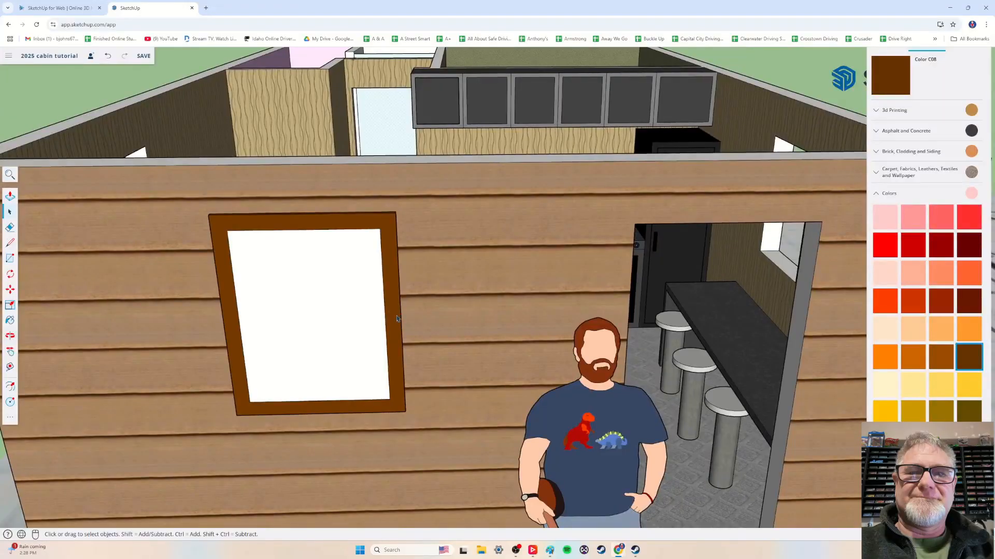
pyautogui.click(890, 194)
pyautogui.scroll(-1, 870, 272)
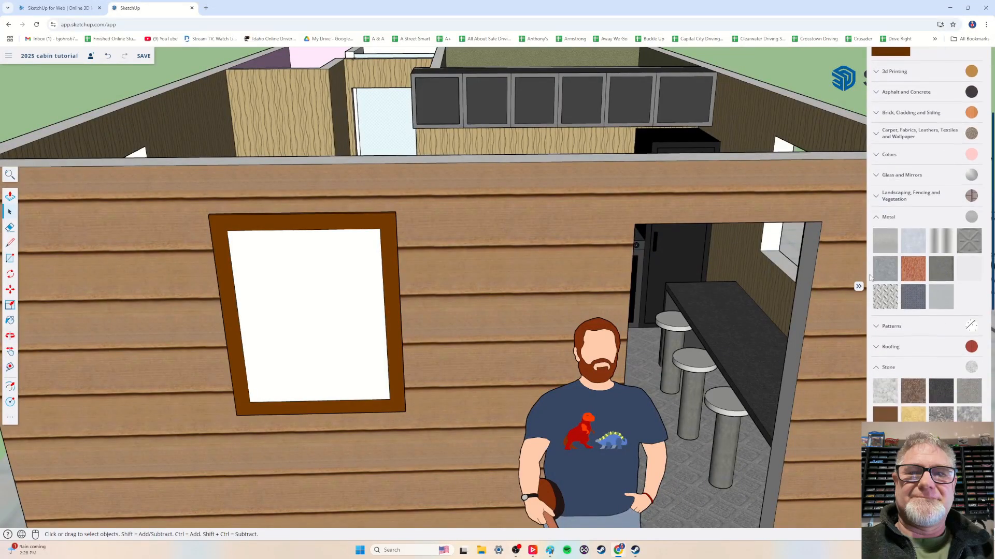
pyautogui.scroll(-5, 871, 277)
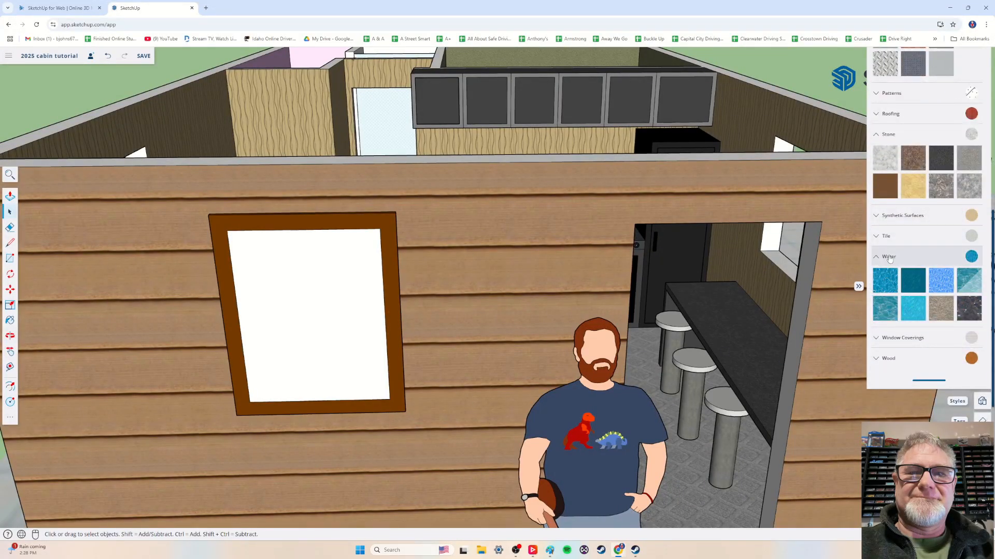
pyautogui.scroll(6, 889, 259)
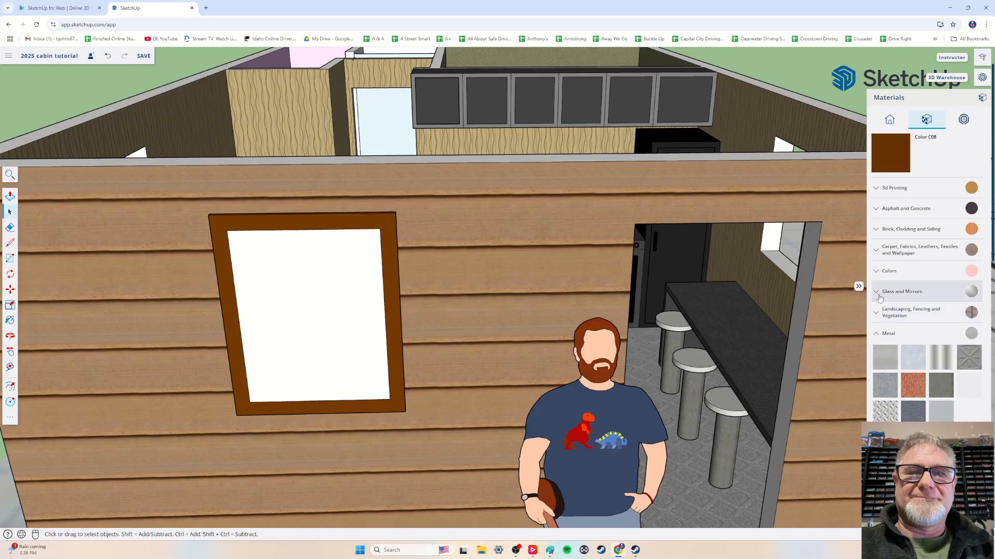
pyautogui.click(879, 295)
pyautogui.click(968, 316)
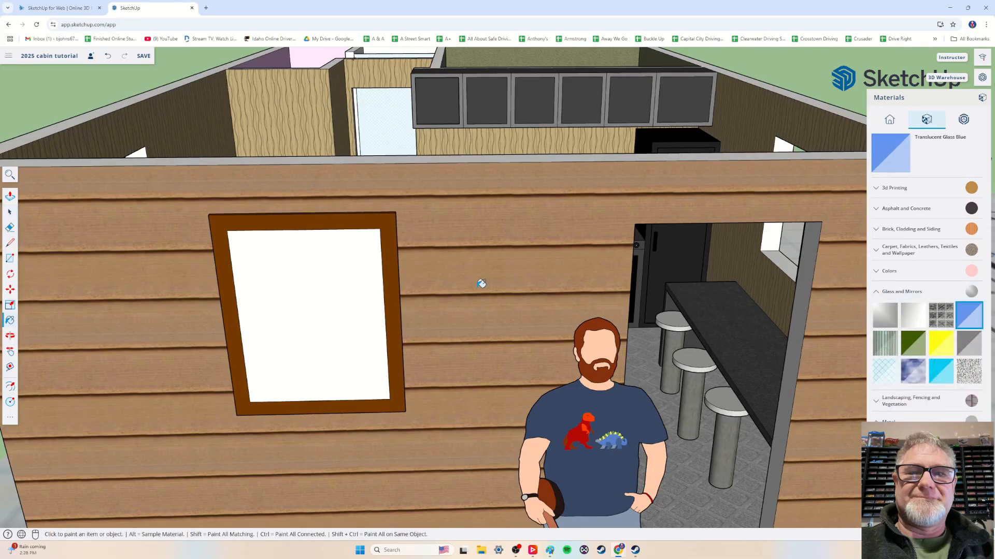
# - Examine the front window's glass pane and trim from outside and from inside the living area
pyautogui.scroll(-10, 381, 299)
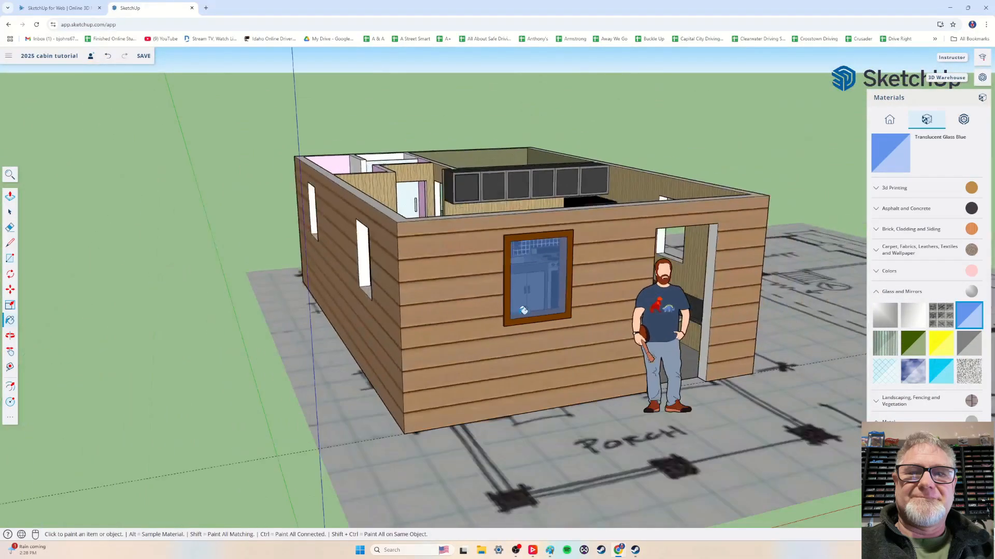
pyautogui.moveTo(523, 310); pyautogui.dragTo(458, 321, button='middle')
pyautogui.scroll(3, 521, 311)
pyautogui.moveTo(522, 312)
pyautogui.mouseDown(button='middle')
pyautogui.moveTo(334, 317)
pyautogui.moveTo(583, 296)
pyautogui.moveTo(566, 317)
pyautogui.moveTo(526, 317)
pyautogui.moveTo(542, 327)
pyautogui.moveTo(477, 338)
pyautogui.moveTo(468, 310)
pyautogui.moveTo(500, 286)
pyautogui.moveTo(320, 281)
pyautogui.mouseUp(button='middle')
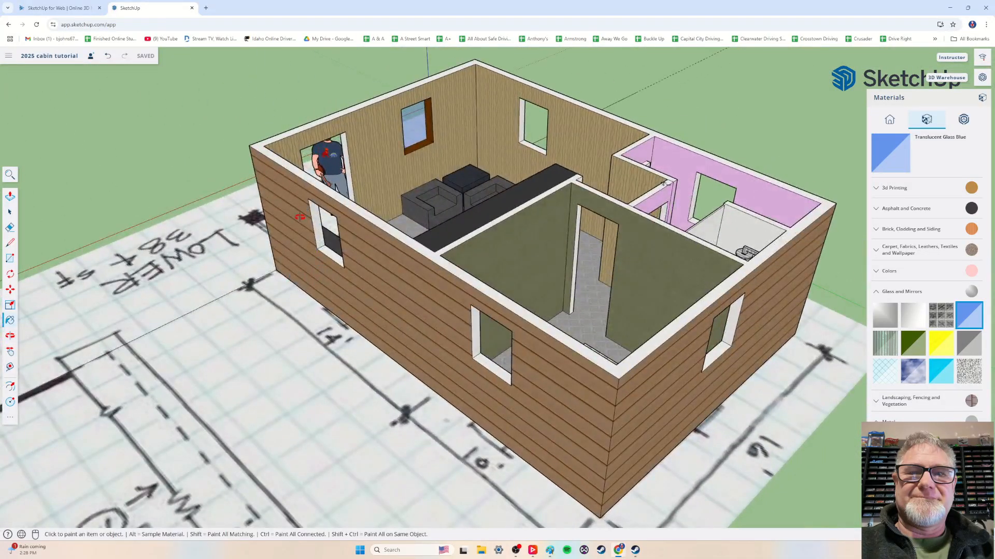
pyautogui.moveTo(300, 217)
pyautogui.mouseDown(button='middle')
pyautogui.moveTo(356, 243)
pyautogui.moveTo(327, 349)
pyautogui.mouseUp(button='middle')
pyautogui.scroll(4, 326, 348)
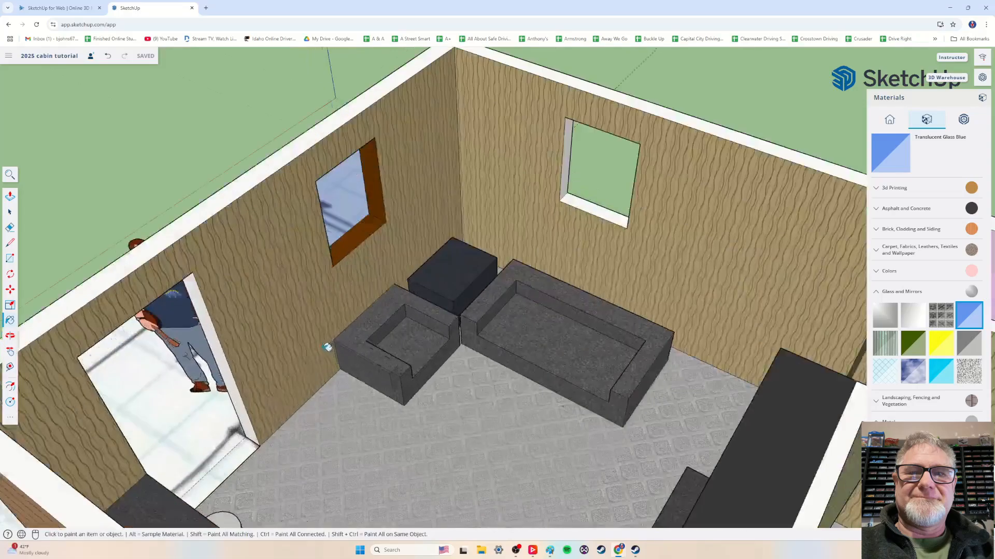
pyautogui.keyDown('shift'); pyautogui.moveTo(316, 293); pyautogui.dragTo(274, 381, button='middle'); pyautogui.keyUp('shift')
pyautogui.scroll(3, 274, 381)
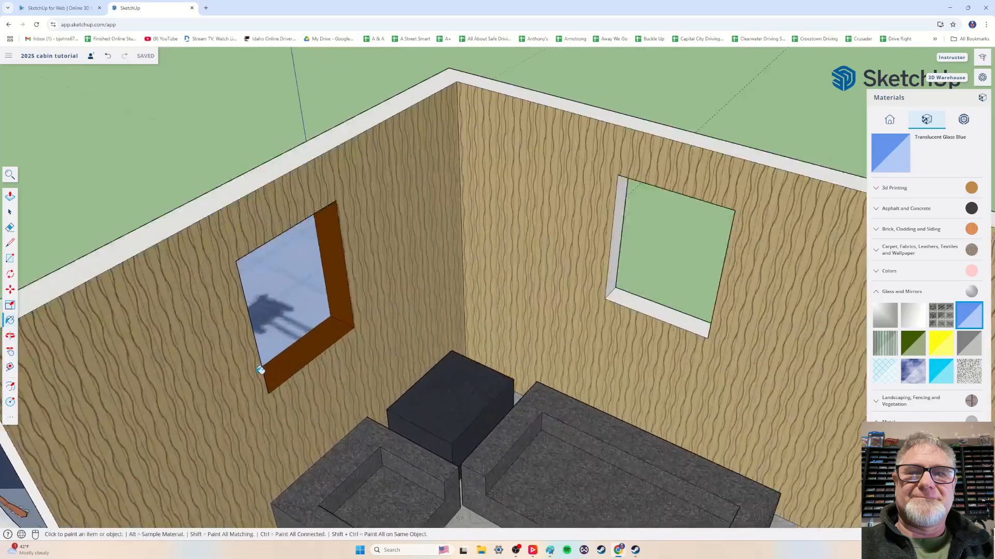
pyautogui.moveTo(293, 348)
pyautogui.mouseDown(button='middle')
pyautogui.moveTo(413, 369)
pyautogui.moveTo(348, 346)
pyautogui.moveTo(274, 263)
pyautogui.mouseUp(button='middle')
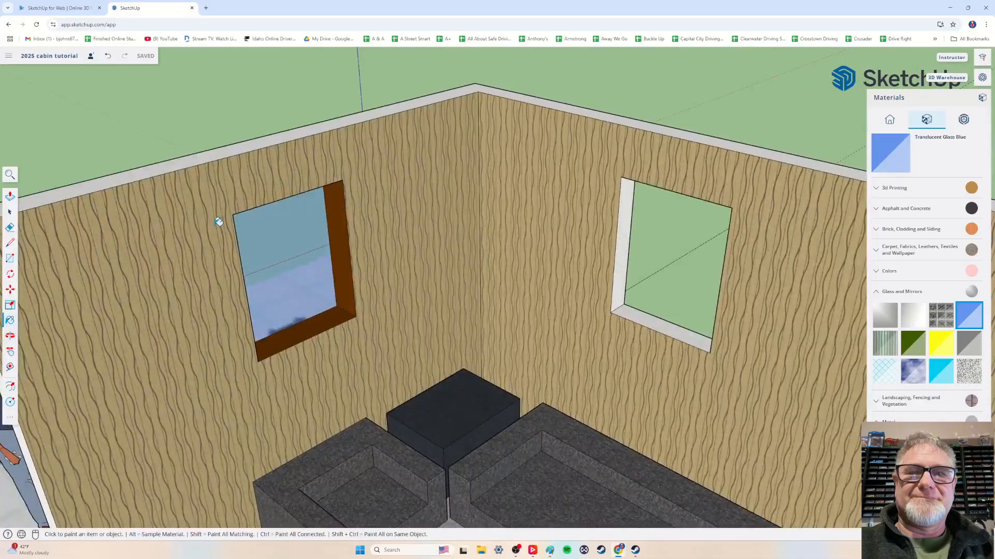
pyautogui.moveTo(235, 296)
pyautogui.mouseDown(button='middle')
pyautogui.moveTo(204, 311)
pyautogui.moveTo(310, 337)
pyautogui.moveTo(524, 289)
pyautogui.moveTo(360, 297)
pyautogui.moveTo(445, 259)
pyautogui.mouseUp(button='middle')
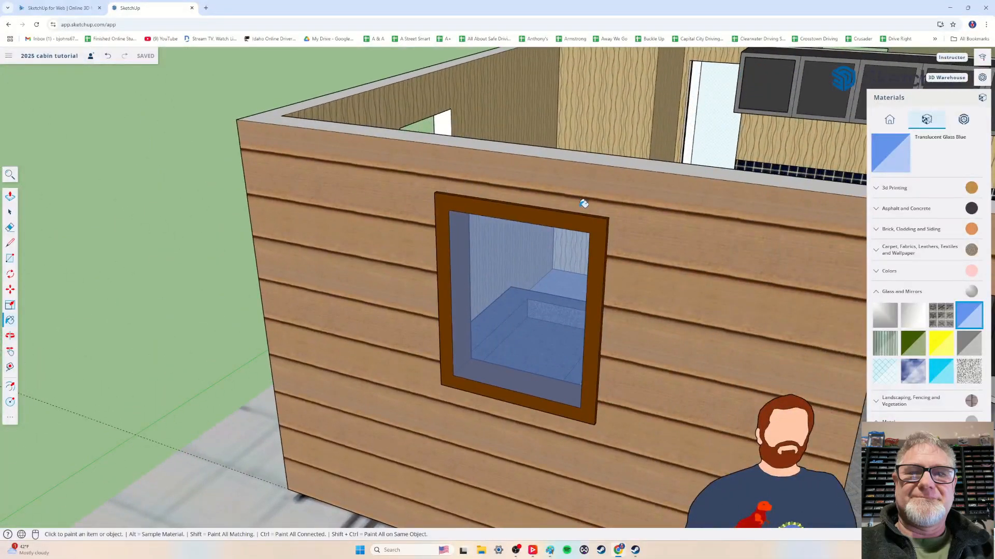
# - Move the standing man away from the front doorway, toward the front window
pyautogui.scroll(-4, 551, 356)
pyautogui.moveTo(539, 362); pyautogui.dragTo(510, 295, button='middle')
pyautogui.scroll(3, 444, 288)
pyautogui.moveTo(456, 262)
pyautogui.mouseDown(button='middle')
pyautogui.moveTo(426, 373)
pyautogui.moveTo(404, 282)
pyautogui.moveTo(375, 318)
pyautogui.moveTo(398, 439)
pyautogui.moveTo(539, 325)
pyautogui.moveTo(489, 402)
pyautogui.moveTo(466, 347)
pyautogui.moveTo(445, 352)
pyautogui.mouseUp(button='middle')
pyautogui.scroll(5, 538, 324)
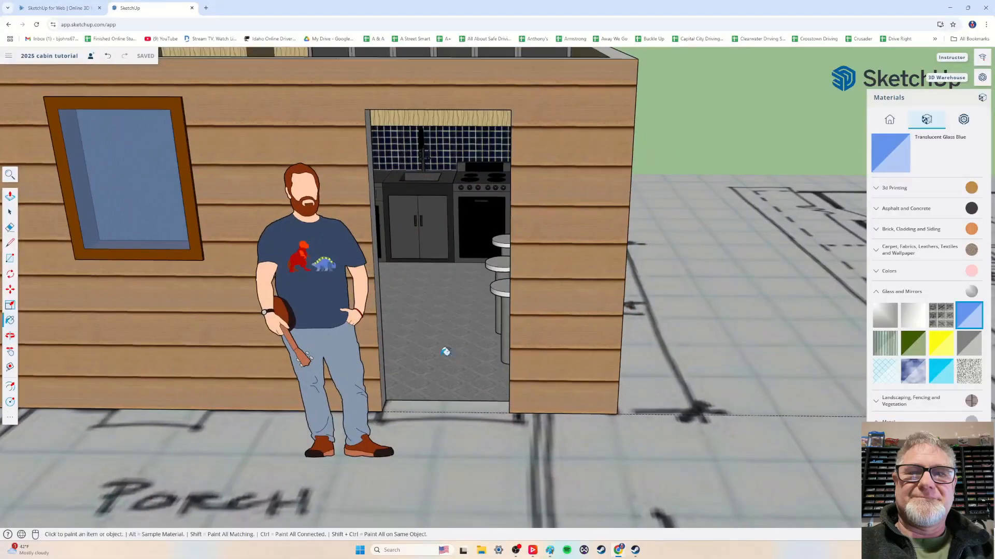
pyautogui.click(10, 213)
pyautogui.click(290, 284)
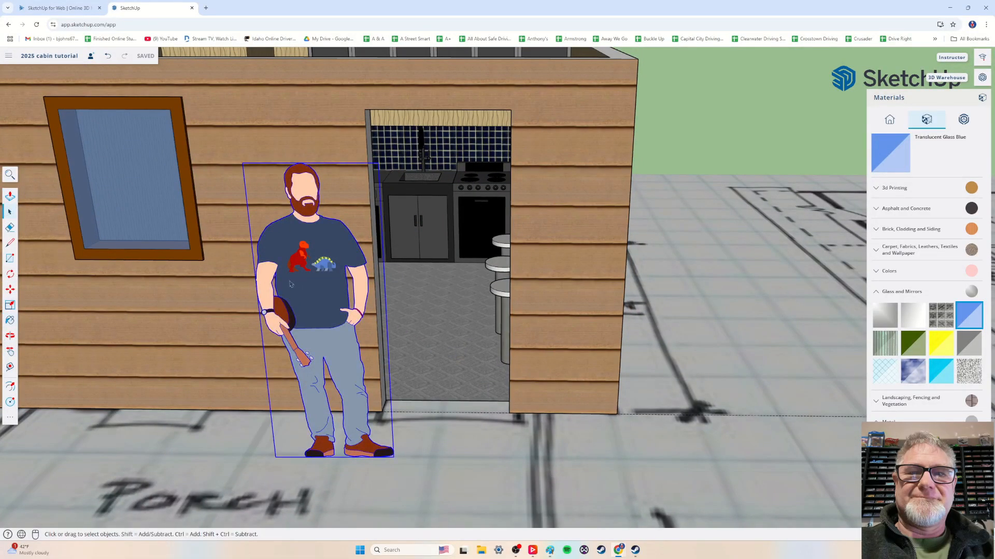
pyautogui.click(10, 292)
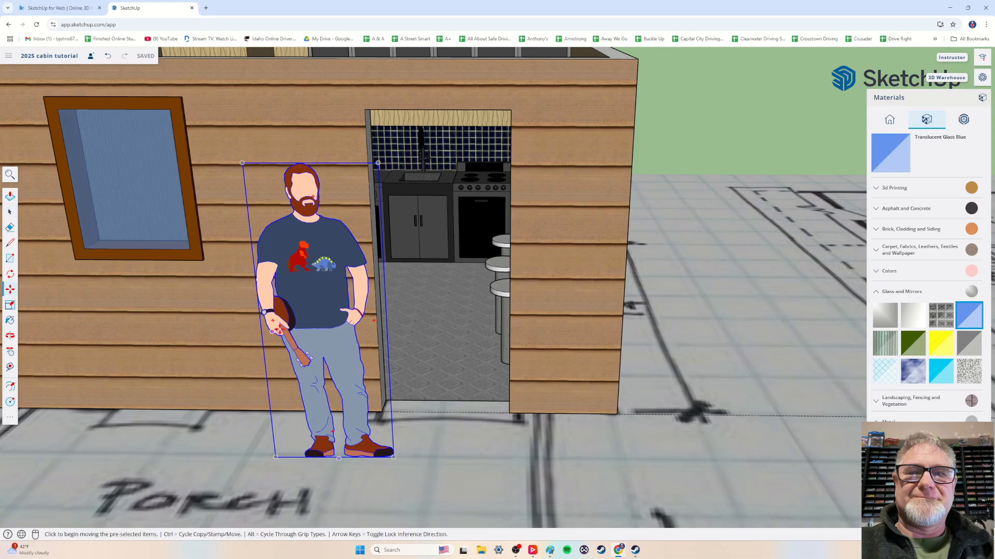
pyautogui.moveTo(280, 331); pyautogui.dragTo(188, 335)
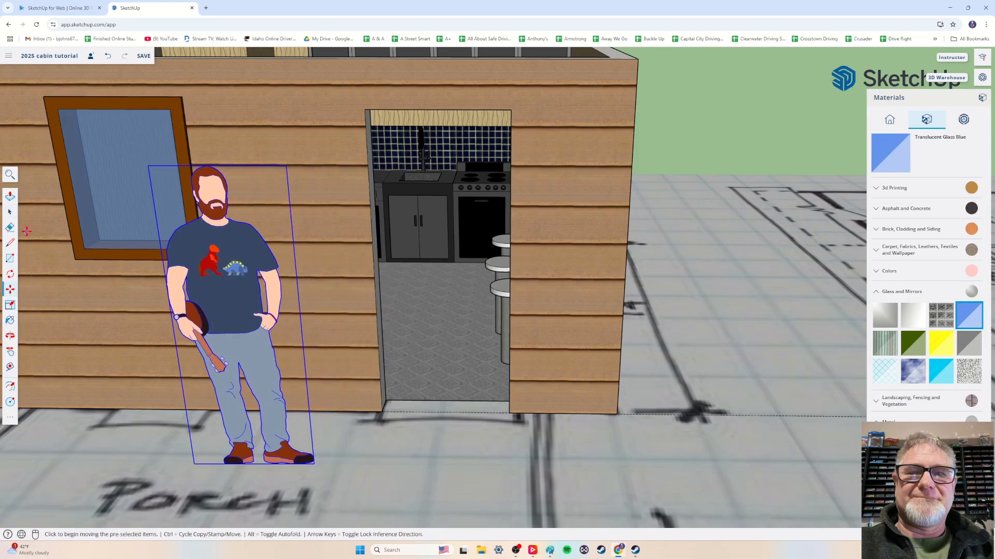
# - Draw a vertical line about 3" up from the doorway's top edge, and a horizontal line from its upper end past both sides of the doorway
pyautogui.click(9, 242)
pyautogui.scroll(3, 444, 129)
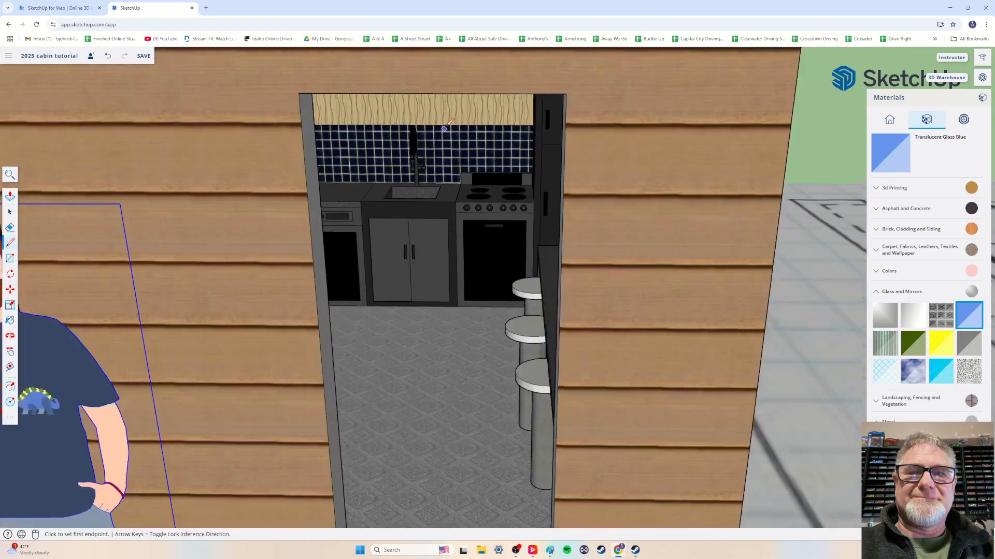
pyautogui.click(432, 93)
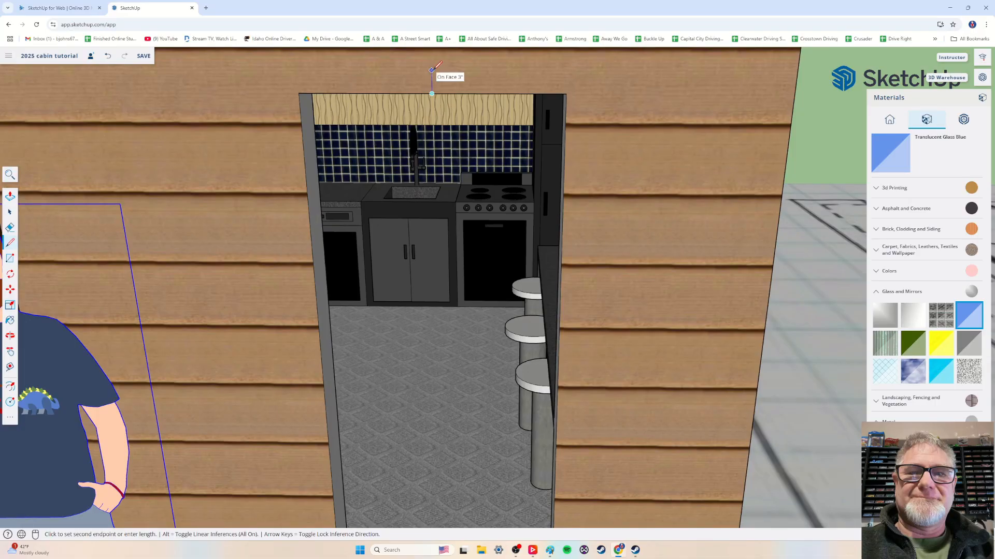
pyautogui.click(432, 70)
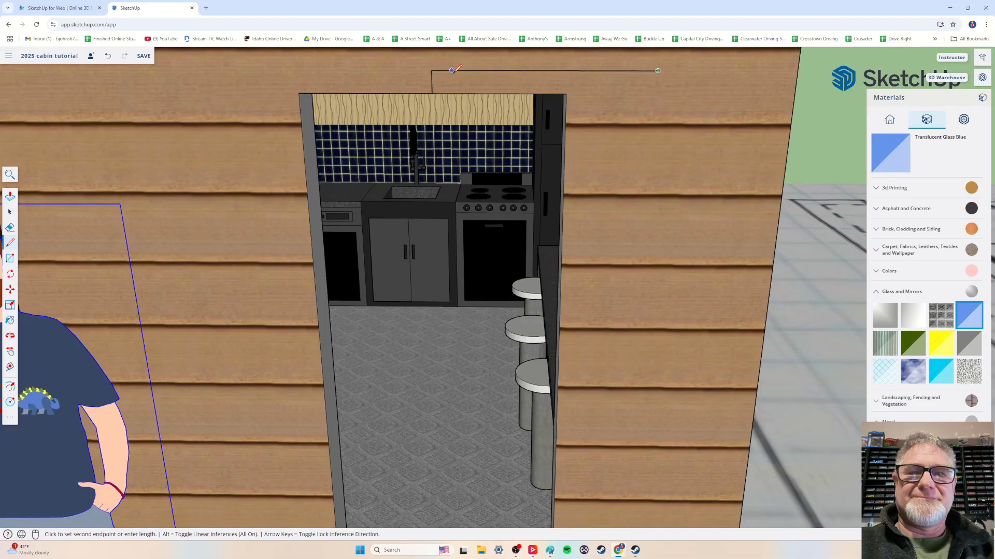
pyautogui.press('Escape')
pyautogui.click(432, 70)
pyautogui.click(245, 70)
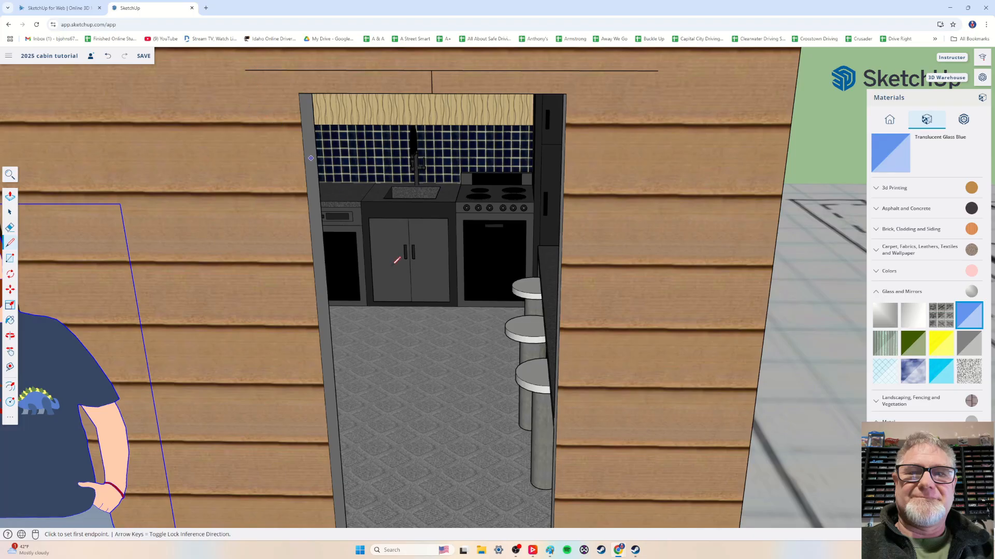
# - Draw a short horizontal offset line outward from each side edge of the doorway onto the siding to mark the trim width
pyautogui.scroll(-3, 416, 349)
pyautogui.keyDown('shift'); pyautogui.moveTo(455, 407); pyautogui.dragTo(410, 302, button='middle'); pyautogui.keyUp('shift')
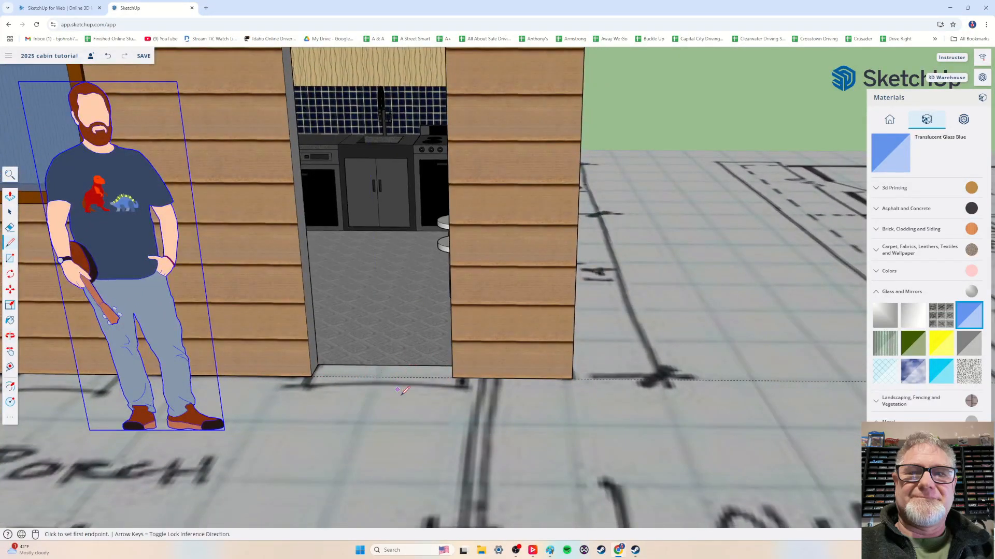
pyautogui.scroll(3, 407, 408)
pyautogui.keyDown('shift'); pyautogui.moveTo(407, 404); pyautogui.dragTo(378, 378, button='middle'); pyautogui.keyUp('shift')
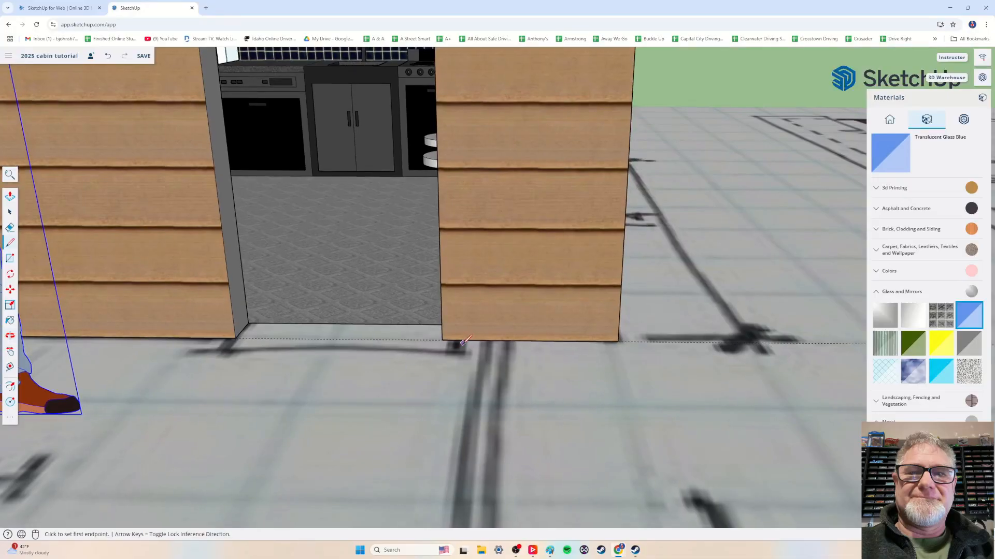
pyautogui.click(438, 196)
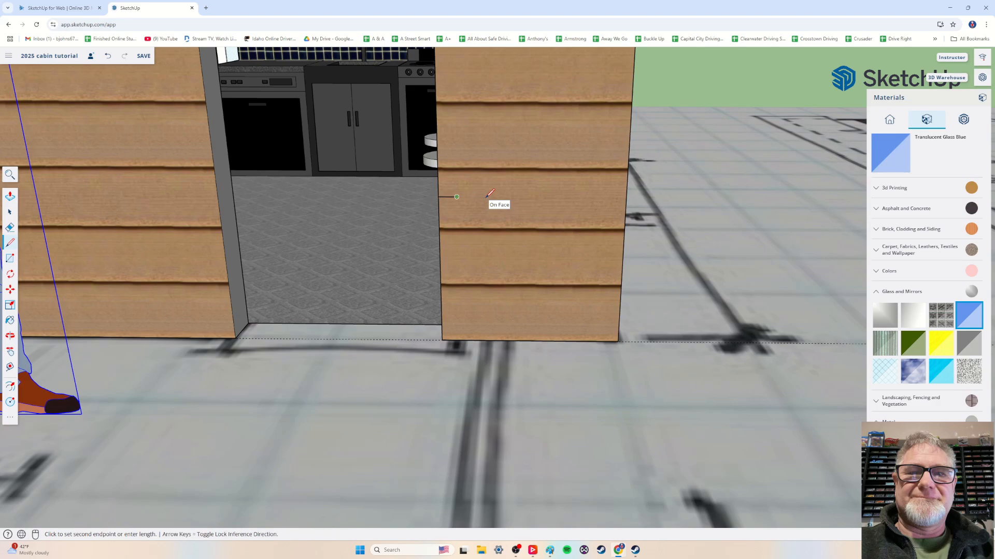
pyautogui.click(456, 196)
pyautogui.press('Escape')
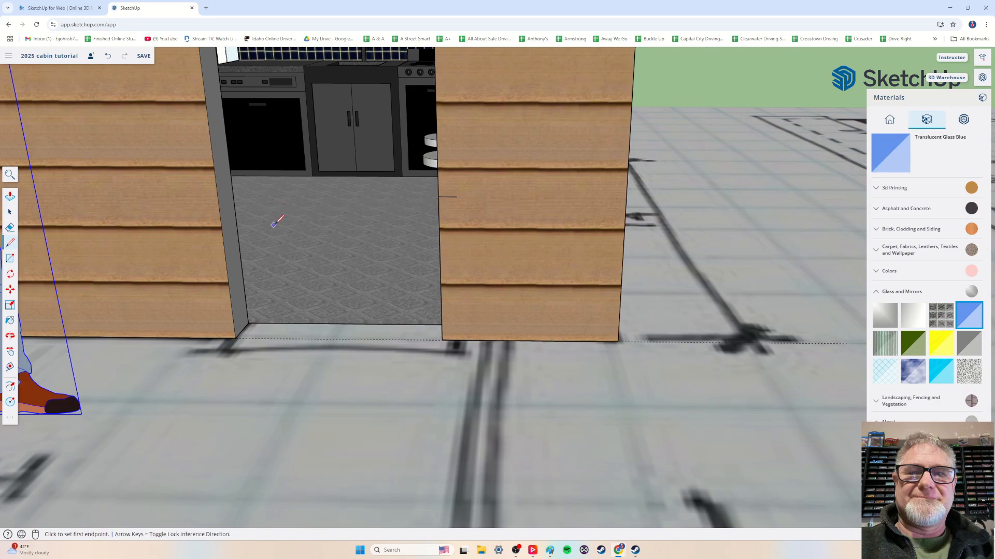
pyautogui.click(219, 208)
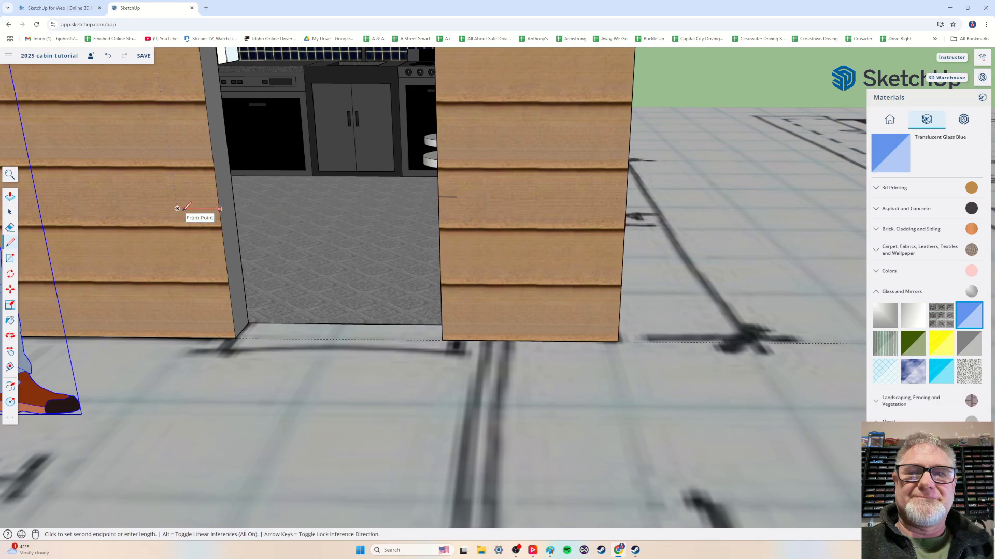
pyautogui.press('Return')
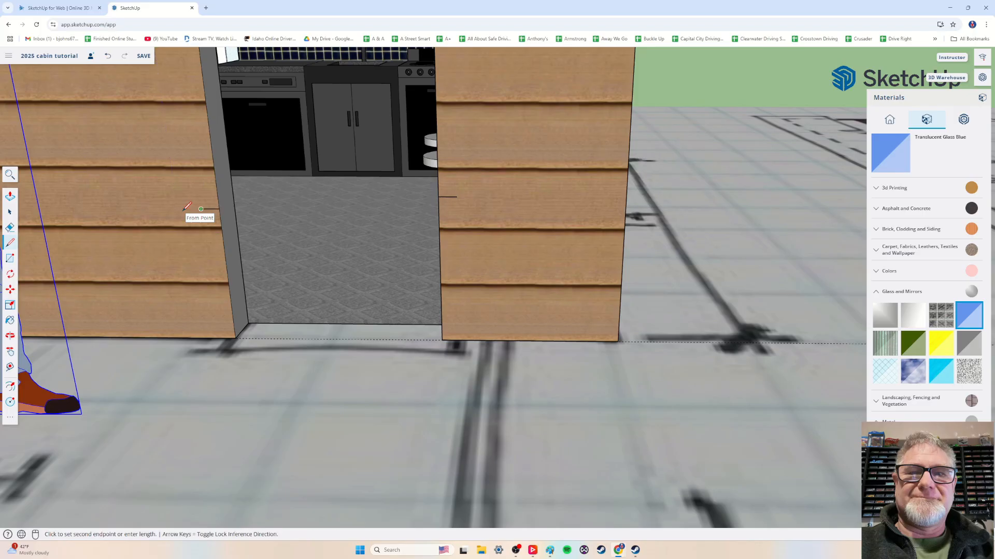
pyautogui.scroll(-4, 315, 237)
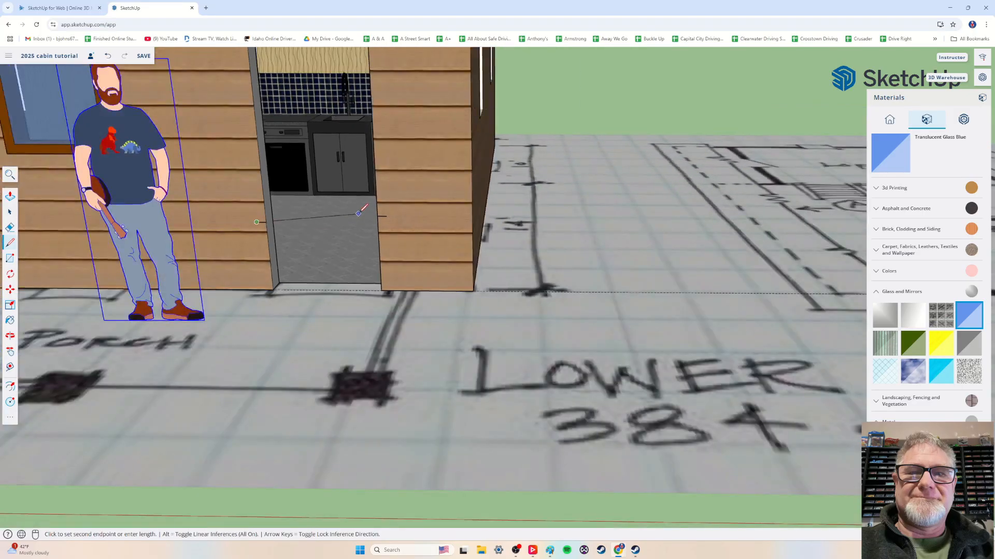
pyautogui.press('Escape')
# - Draw the door trim's right outer edge vertically through the end of the offset mark, from the head line down to the wall's base
pyautogui.moveTo(358, 214); pyautogui.dragTo(369, 271, button='middle')
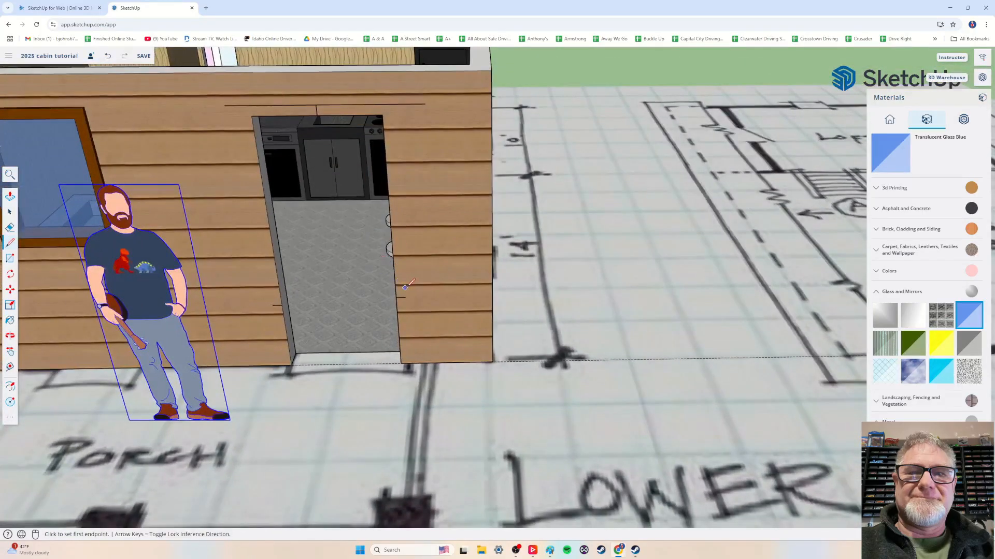
pyautogui.click(406, 296)
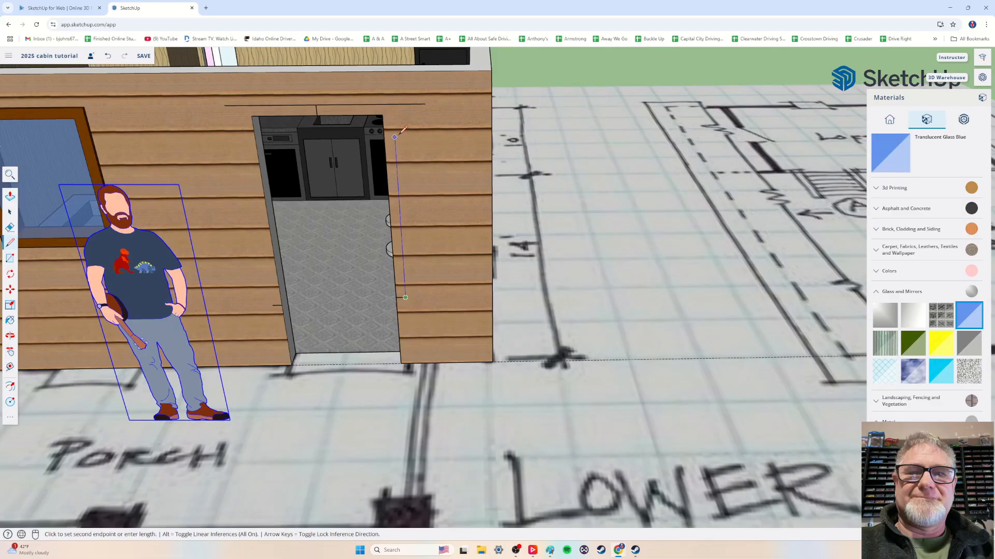
pyautogui.click(394, 106)
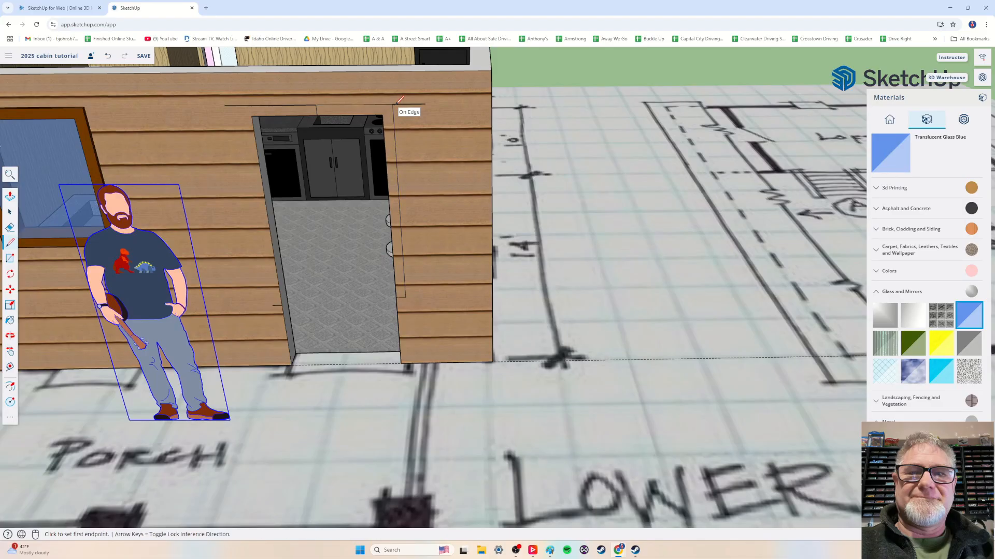
pyautogui.click(407, 297)
pyautogui.click(410, 359)
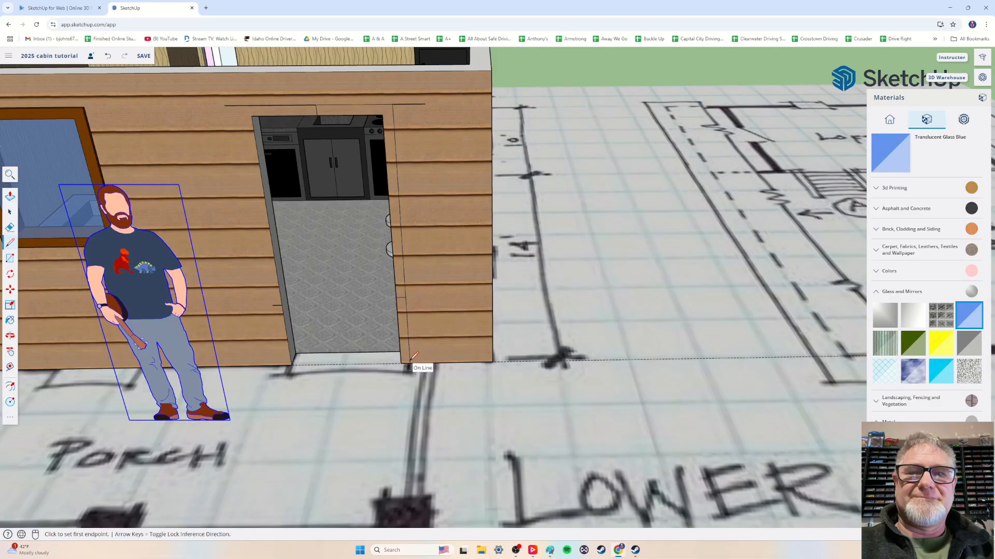
# - Draw the door trim's left outer edge vertically through its offset mark up to the head line, and clear the leftover lines around the trim outline
pyautogui.click(273, 305)
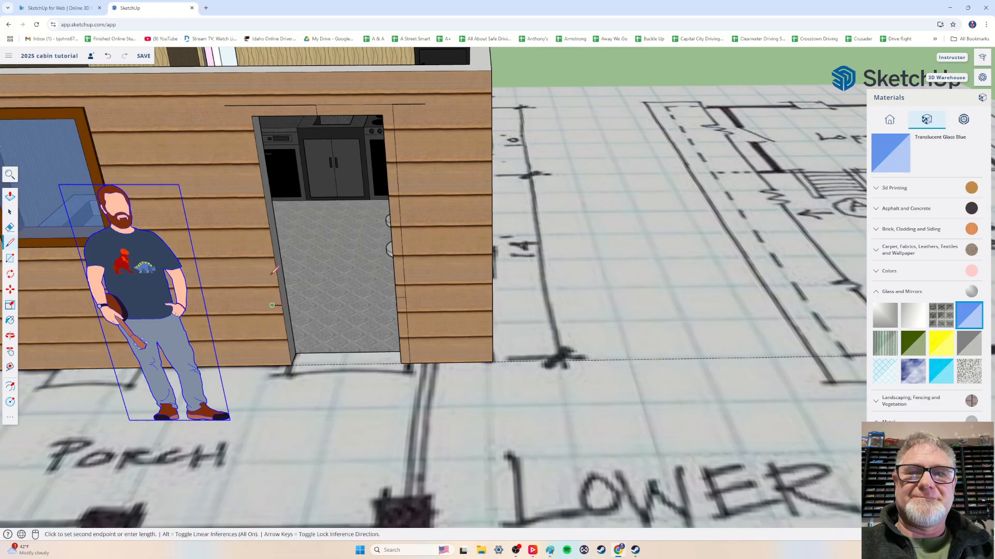
pyautogui.click(239, 105)
pyautogui.press('Escape')
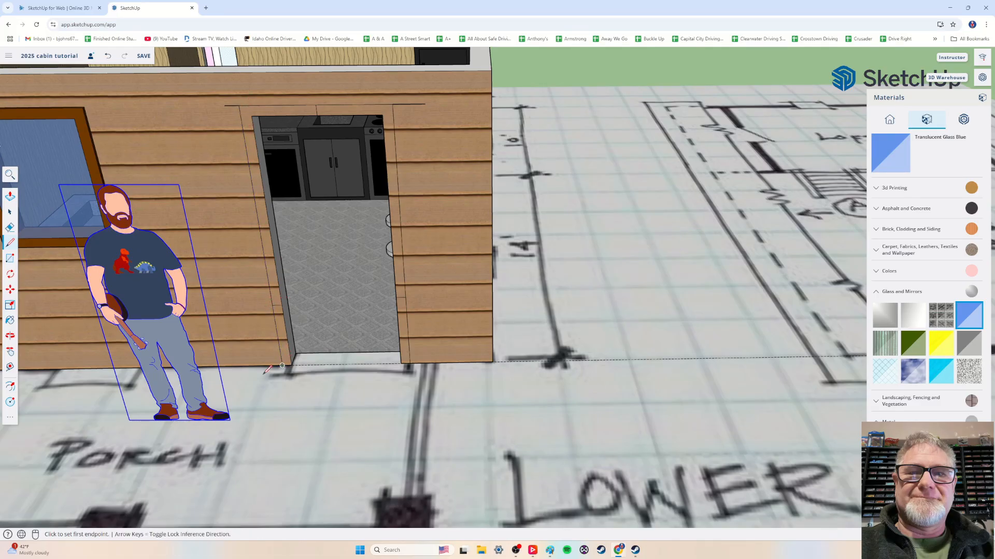
pyautogui.click(10, 214)
pyautogui.click(418, 105)
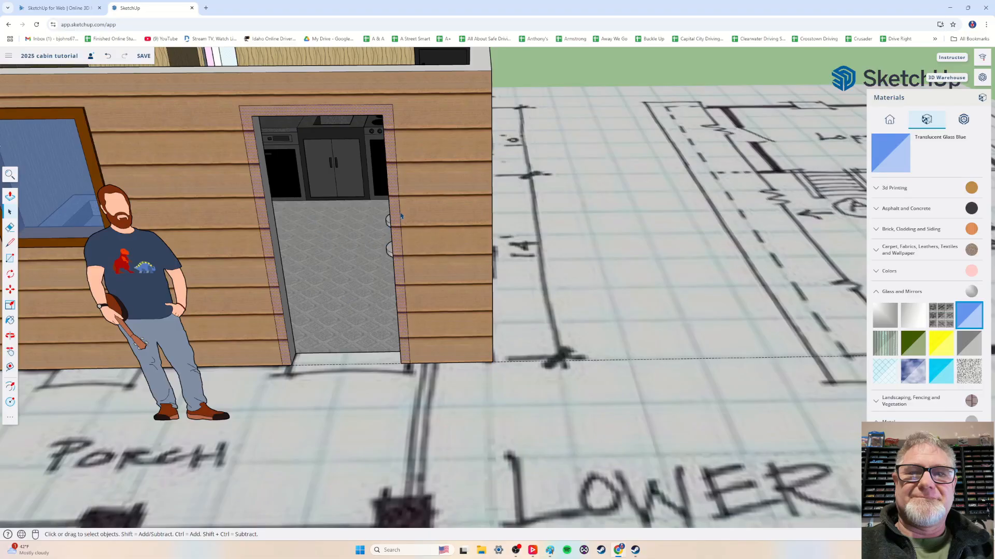
# - Push/Pull the doorway trim face slightly outward so the trim stands proud of the siding
pyautogui.moveTo(400, 181); pyautogui.dragTo(407, 216, button='middle')
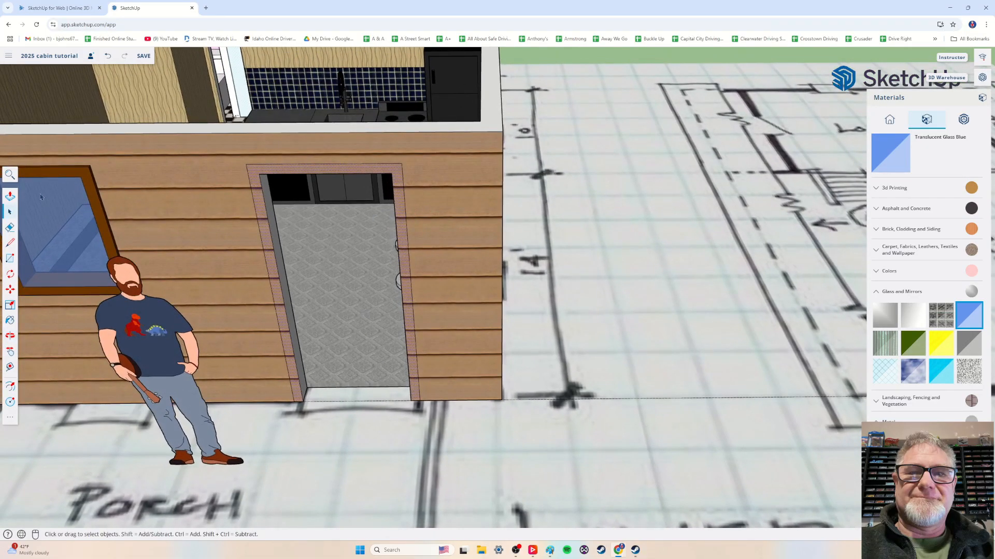
pyautogui.click(11, 197)
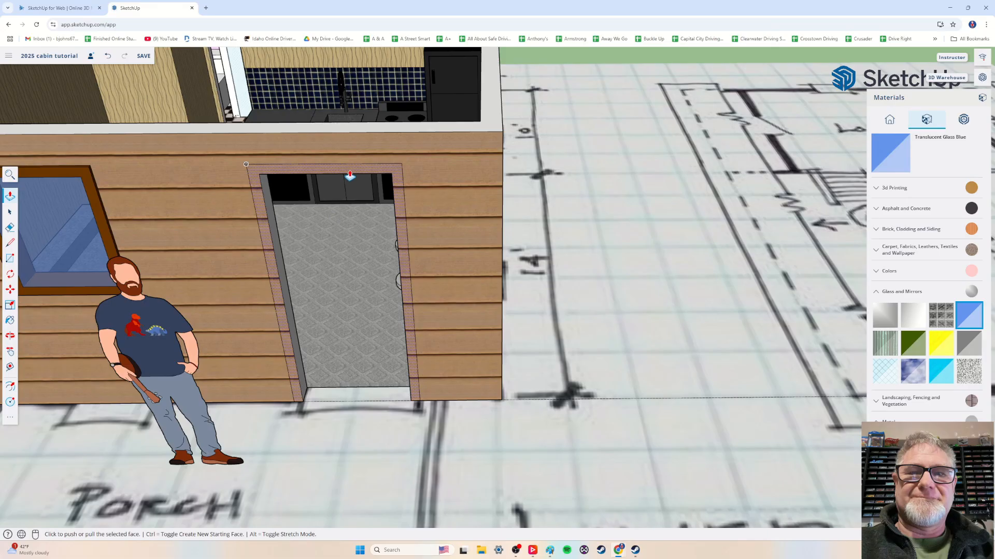
pyautogui.click(350, 176)
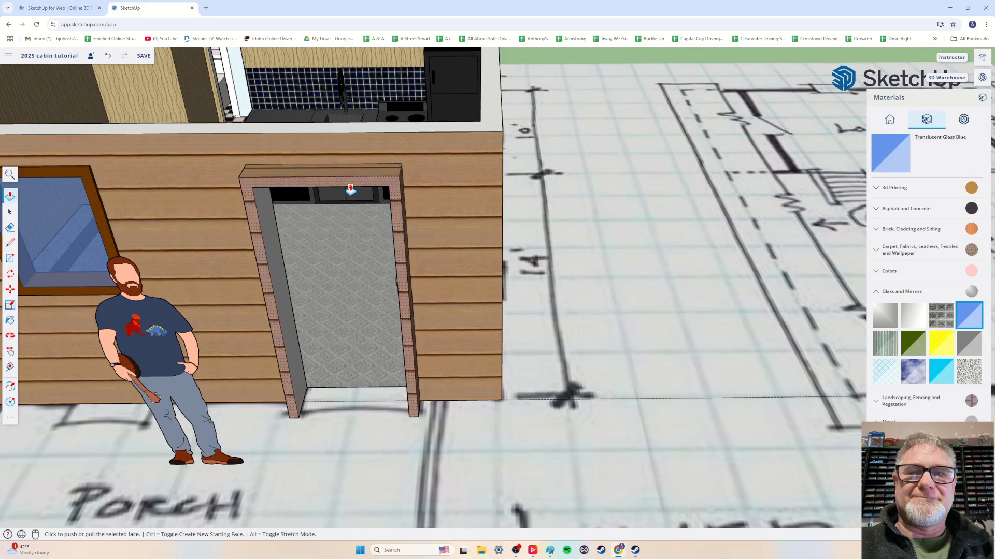
pyautogui.click(350, 186)
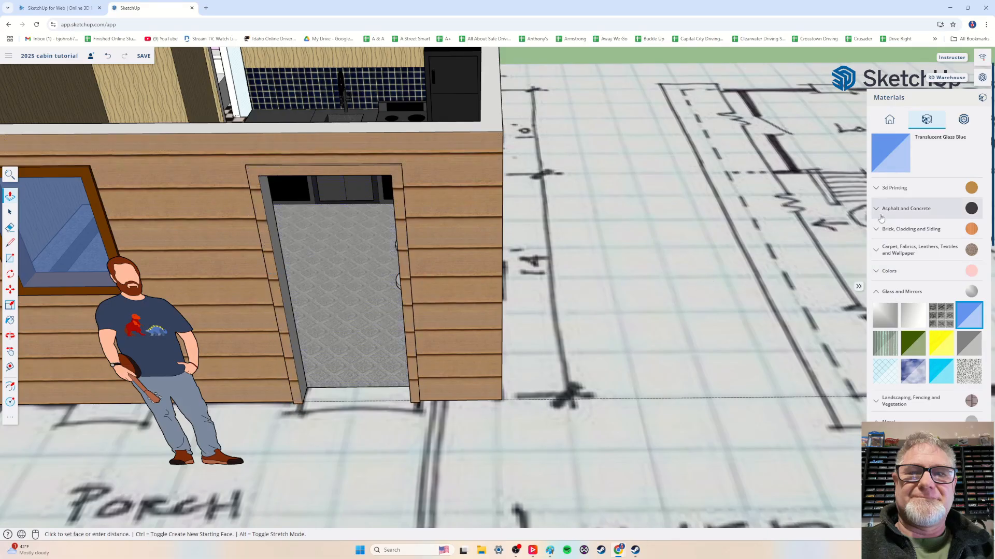
# - Paint the doorway trim's front face with the dark brown from the Colors materials, matching the window trim
pyautogui.scroll(1, 892, 286)
pyautogui.scroll(-10, 892, 285)
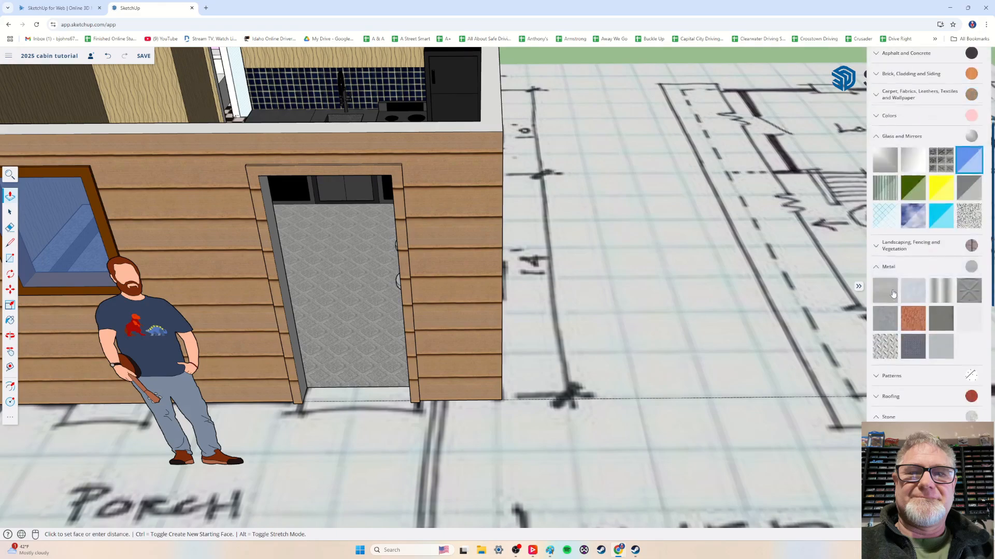
pyautogui.scroll(8, 892, 305)
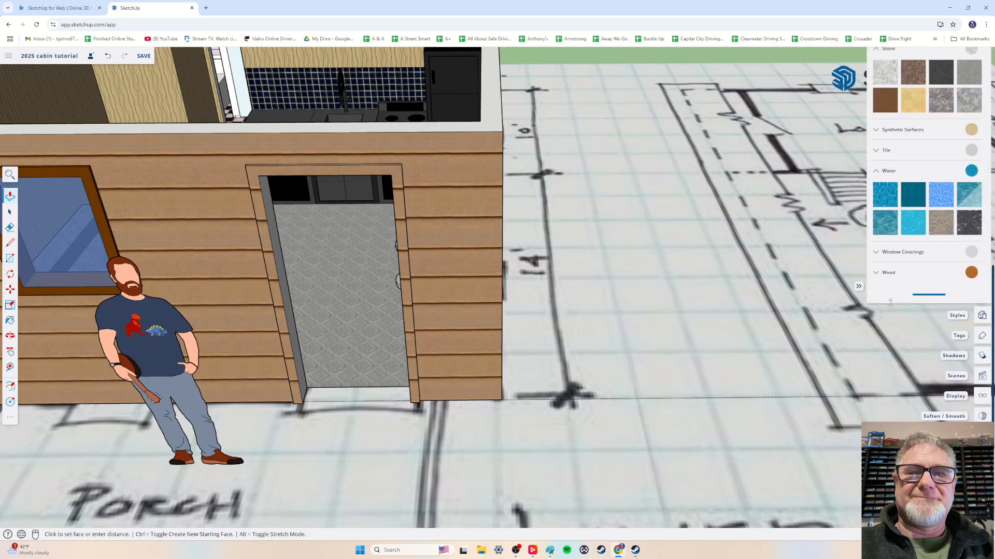
pyautogui.scroll(1, 889, 274)
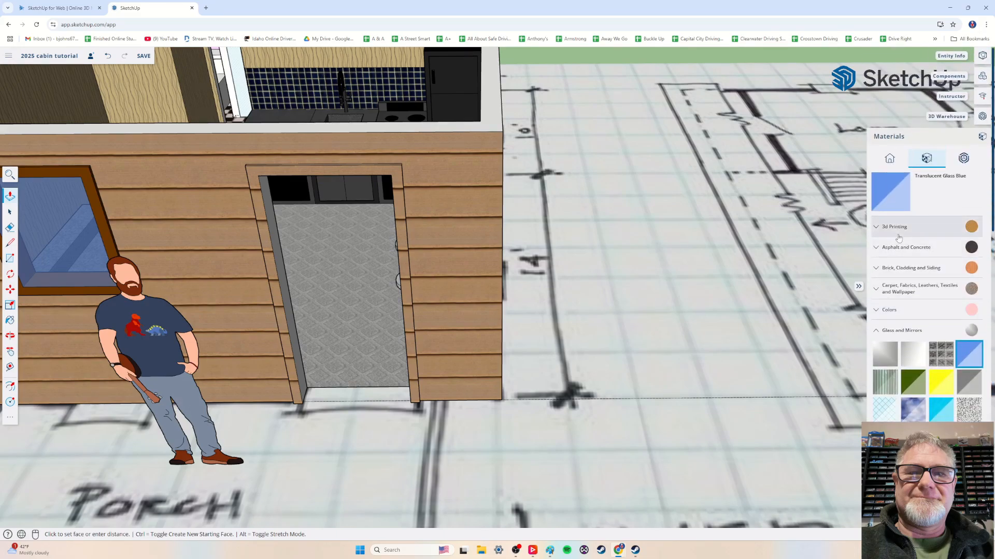
pyautogui.click(882, 311)
pyautogui.scroll(-3, 882, 347)
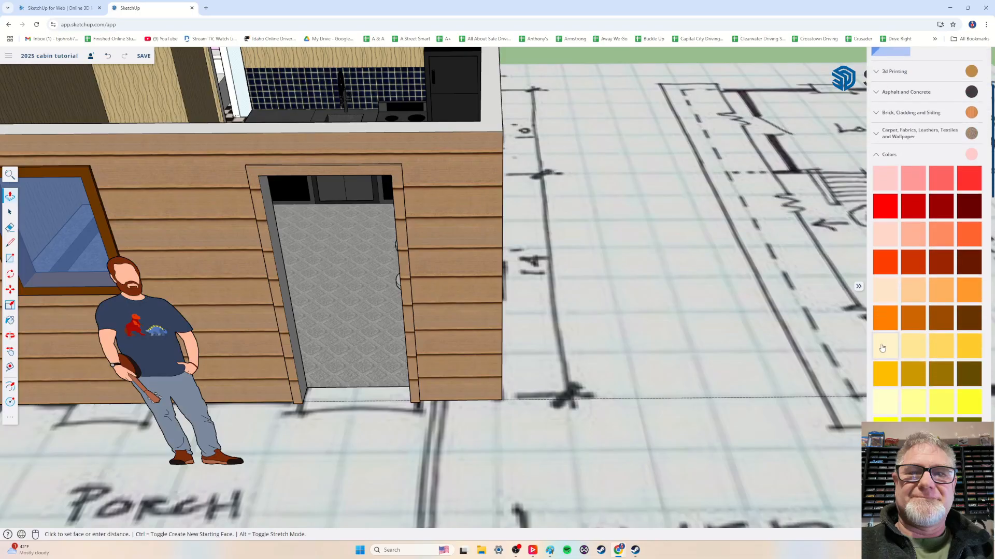
pyautogui.click(963, 323)
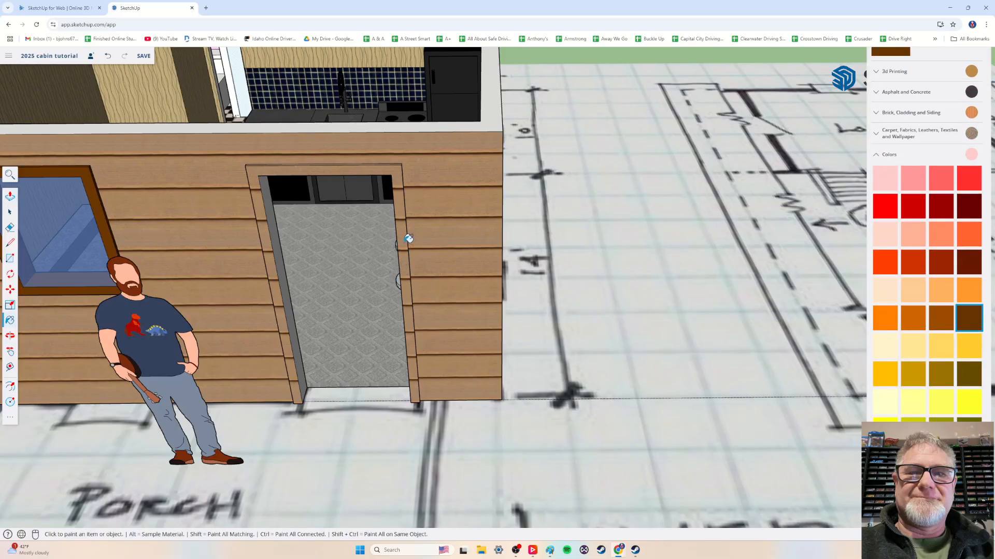
pyautogui.click(398, 216)
# - Paint the doorway trim's side edges and the inner door jambs with the same dark brown
pyautogui.moveTo(367, 180)
pyautogui.mouseDown(button='middle')
pyautogui.moveTo(322, 239)
pyautogui.moveTo(256, 264)
pyautogui.moveTo(259, 321)
pyautogui.moveTo(314, 353)
pyautogui.moveTo(456, 321)
pyautogui.moveTo(474, 303)
pyautogui.mouseUp(button='middle')
pyautogui.click(231, 291)
pyautogui.click(330, 345)
pyautogui.click(482, 302)
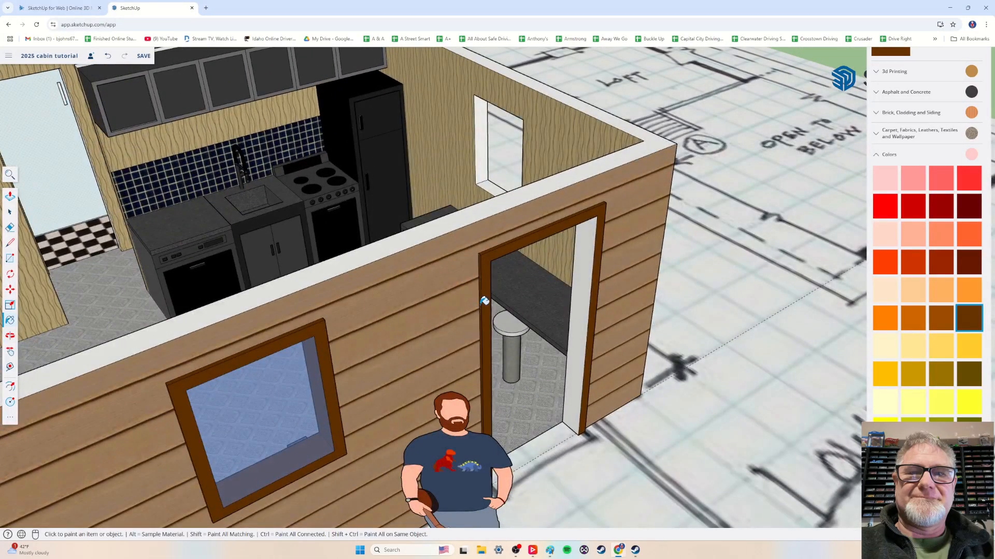
pyautogui.click(572, 307)
pyautogui.moveTo(573, 307); pyautogui.dragTo(245, 317, button='middle')
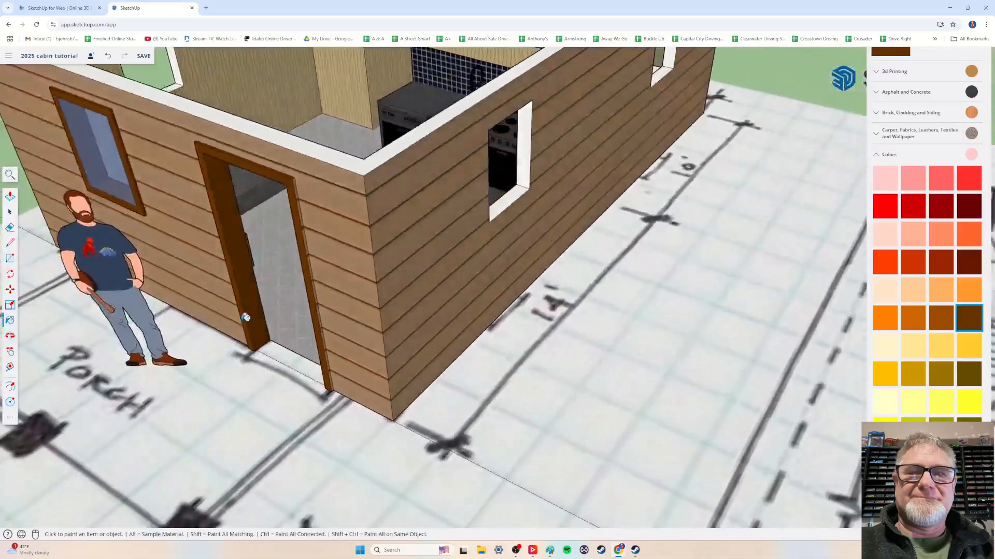
pyautogui.scroll(5, 321, 300)
pyautogui.click(316, 292)
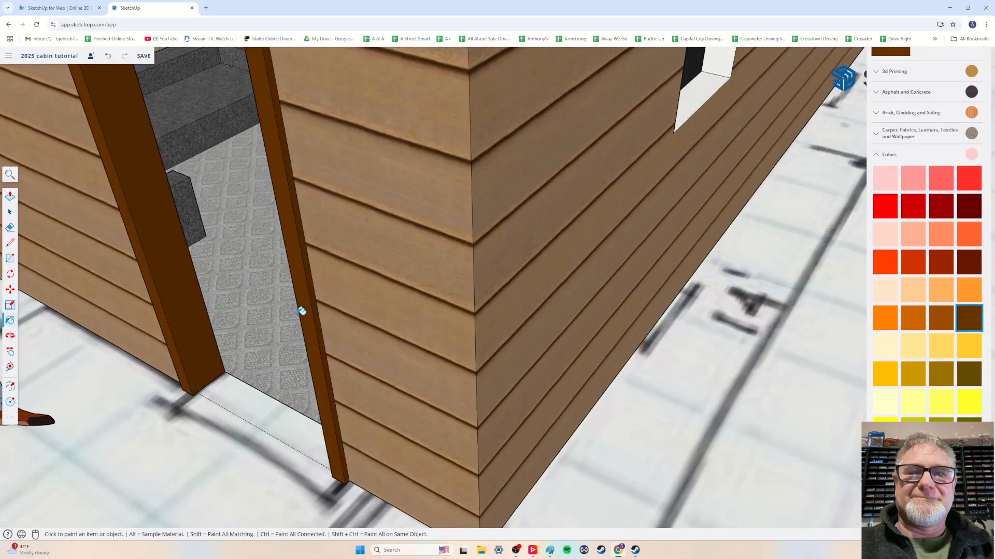
# - Examine the cabin's front wall with its window and doorway trim from several angles and distances
pyautogui.scroll(-4, 280, 332)
pyautogui.moveTo(250, 333)
pyautogui.mouseDown(button='middle')
pyautogui.moveTo(374, 335)
pyautogui.moveTo(392, 311)
pyautogui.moveTo(422, 306)
pyautogui.moveTo(417, 276)
pyautogui.moveTo(363, 331)
pyautogui.moveTo(356, 307)
pyautogui.mouseUp(button='middle')
pyautogui.scroll(-5, 375, 335)
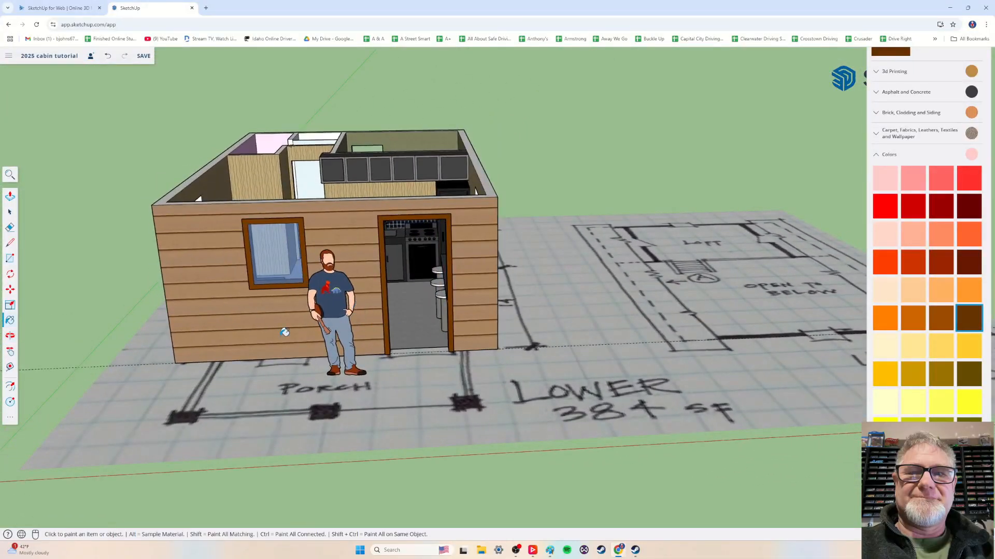
pyautogui.moveTo(284, 332); pyautogui.dragTo(330, 335, button='middle')
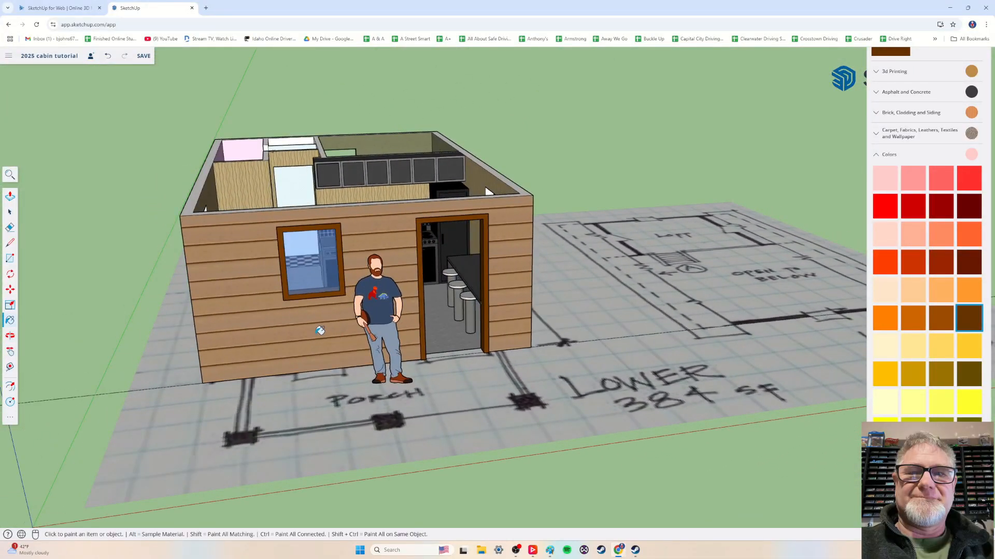
pyautogui.scroll(3, 319, 330)
pyautogui.scroll(-5, 319, 329)
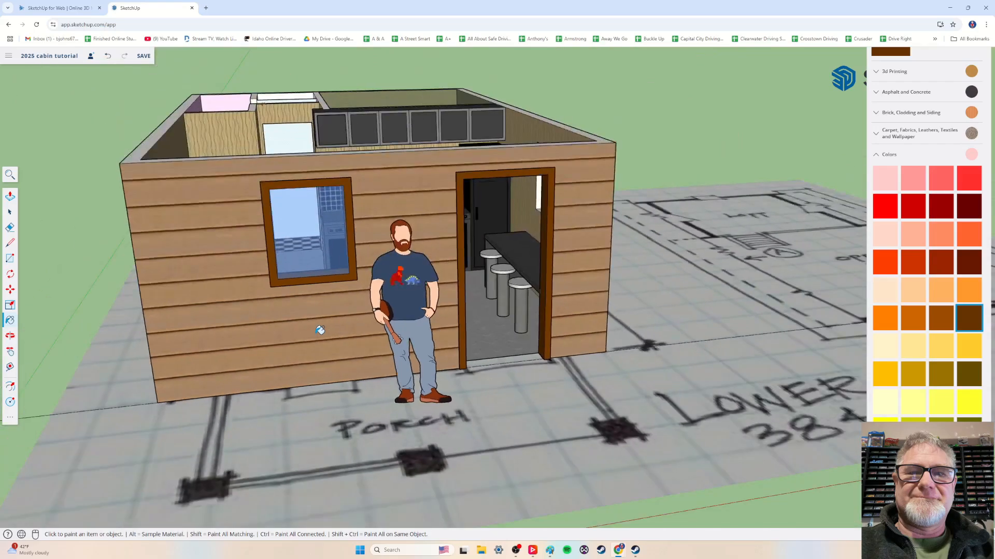
pyautogui.moveTo(373, 323)
pyautogui.mouseDown(button='middle')
pyautogui.moveTo(332, 335)
pyautogui.moveTo(378, 338)
pyautogui.moveTo(348, 355)
pyautogui.mouseUp(button='middle')
pyautogui.scroll(3, 379, 338)
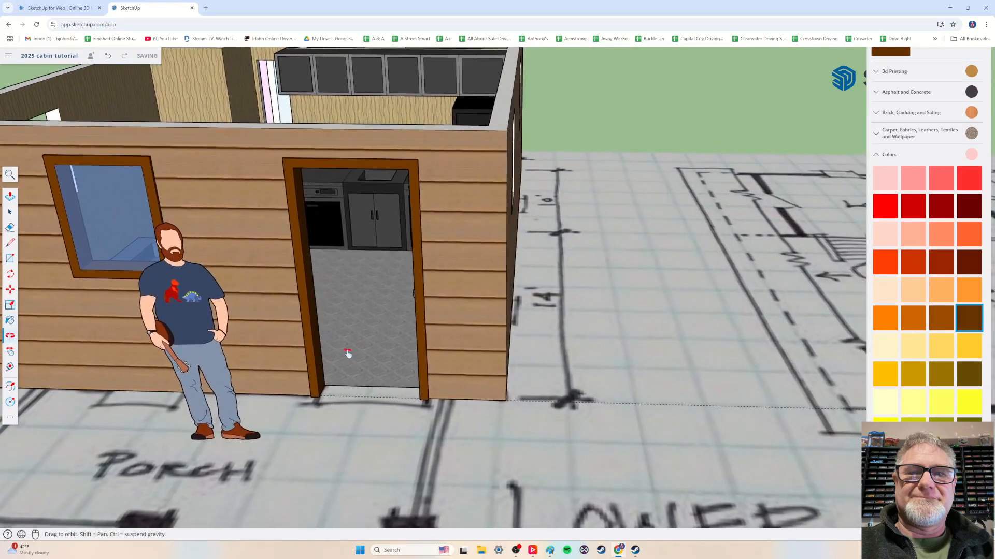
pyautogui.scroll(4, 351, 345)
pyautogui.scroll(-2, 354, 346)
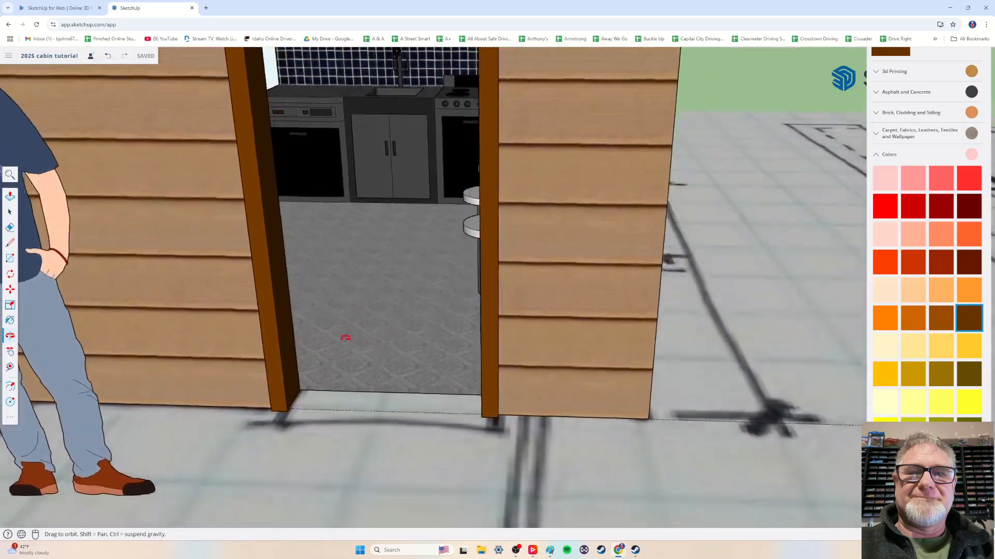
# - Draw a narrow rectangle on the doorway's left inner jamb, running from just under the head trim down to the floor
pyautogui.moveTo(344, 332)
pyautogui.mouseDown(button='middle')
pyautogui.moveTo(318, 349)
pyautogui.moveTo(322, 335)
pyautogui.moveTo(269, 311)
pyautogui.mouseUp(button='middle')
pyautogui.moveTo(265, 275)
pyautogui.mouseDown(button='middle')
pyautogui.moveTo(255, 326)
pyautogui.moveTo(304, 317)
pyautogui.moveTo(328, 298)
pyautogui.moveTo(338, 329)
pyautogui.moveTo(281, 283)
pyautogui.moveTo(340, 305)
pyautogui.moveTo(292, 289)
pyautogui.moveTo(303, 287)
pyautogui.moveTo(269, 298)
pyautogui.moveTo(273, 264)
pyautogui.moveTo(318, 295)
pyautogui.moveTo(295, 270)
pyautogui.mouseUp(button='middle')
pyautogui.scroll(-2, 303, 287)
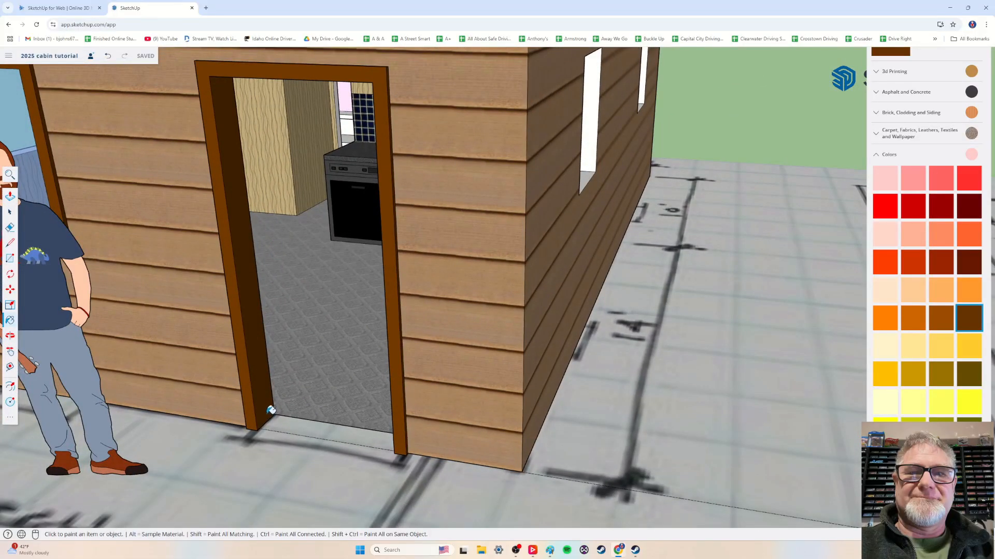
pyautogui.moveTo(236, 198)
pyautogui.mouseDown(button='middle')
pyautogui.moveTo(222, 195)
pyautogui.moveTo(231, 229)
pyautogui.moveTo(228, 199)
pyautogui.mouseUp(button='middle')
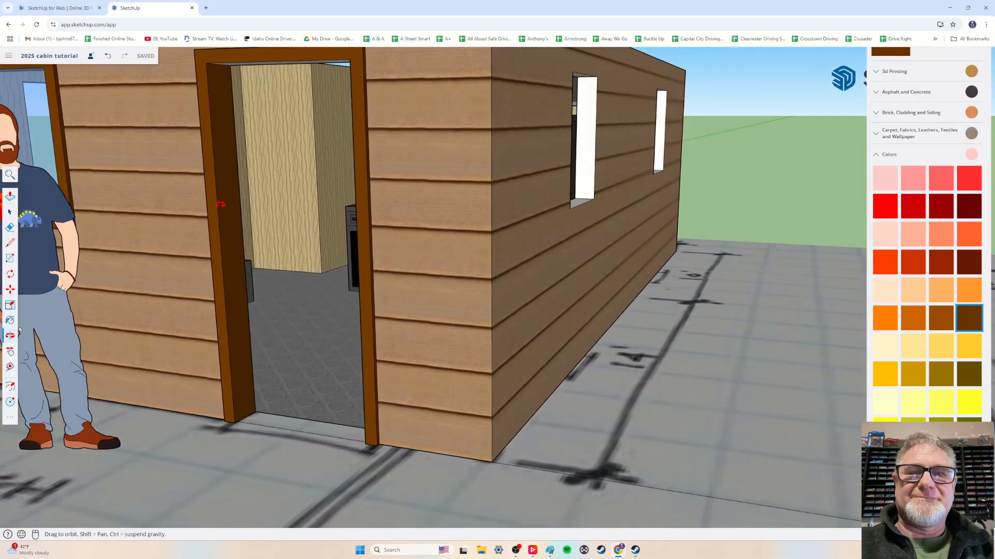
pyautogui.moveTo(258, 133)
pyautogui.mouseDown(button='middle')
pyautogui.moveTo(240, 216)
pyautogui.moveTo(253, 136)
pyautogui.moveTo(382, 182)
pyautogui.moveTo(154, 179)
pyautogui.mouseUp(button='middle')
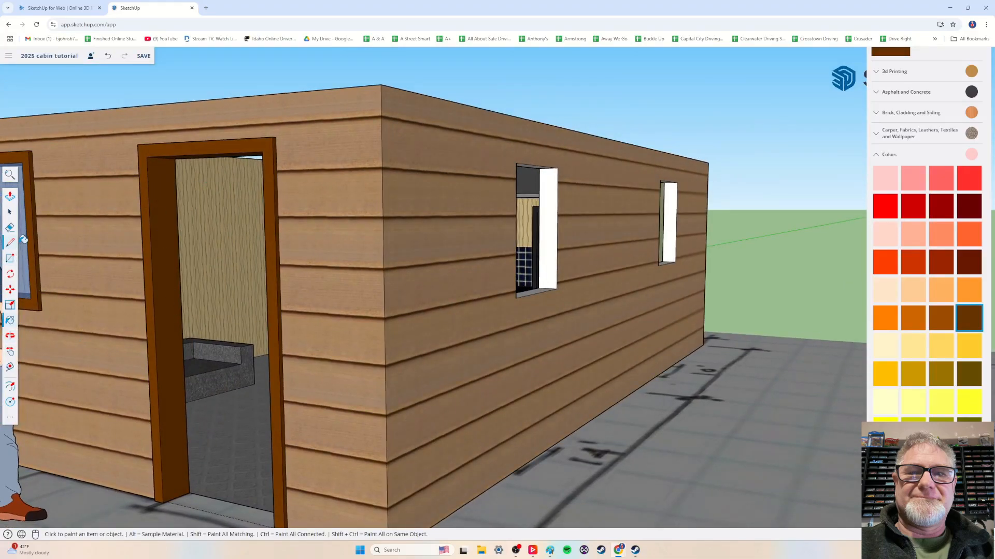
pyautogui.click(11, 260)
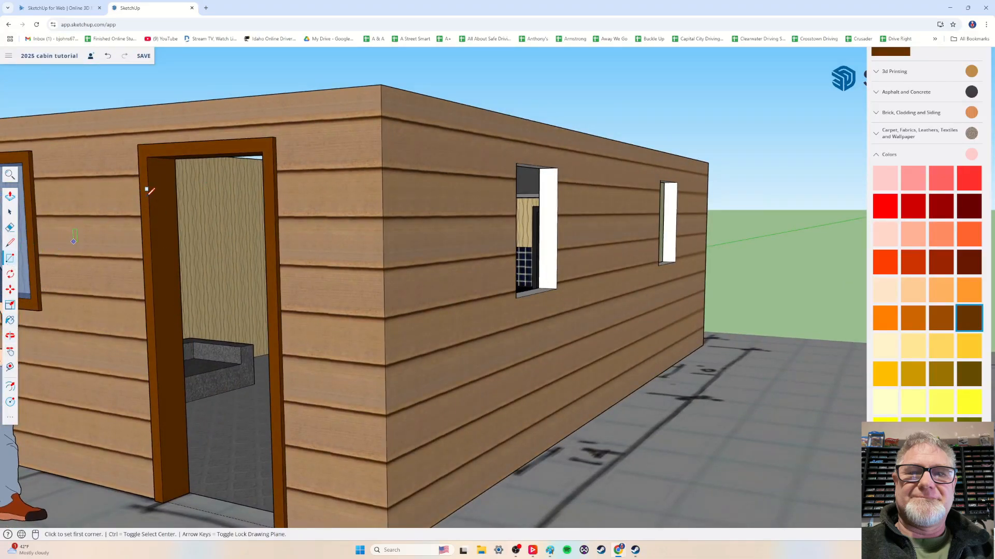
pyautogui.click(154, 163)
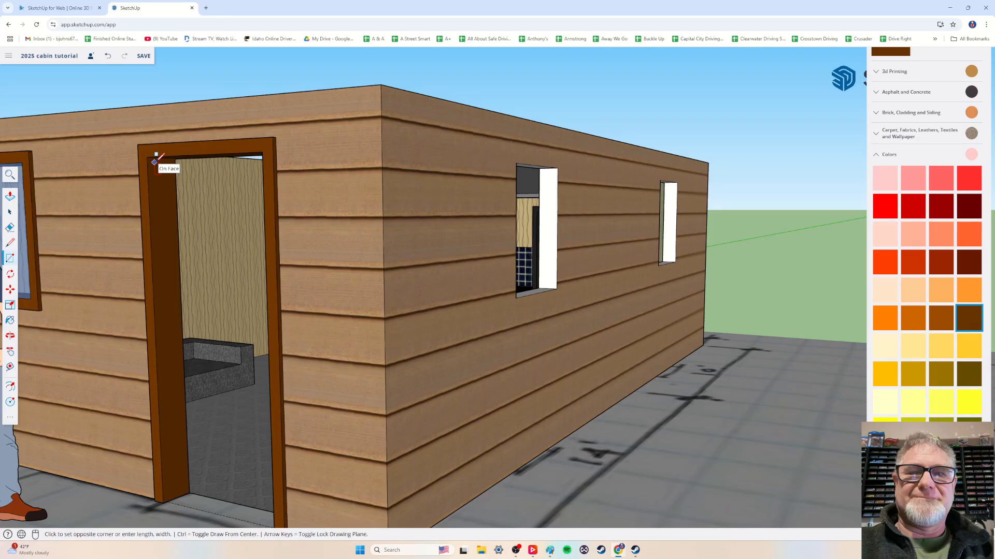
pyautogui.click(178, 493)
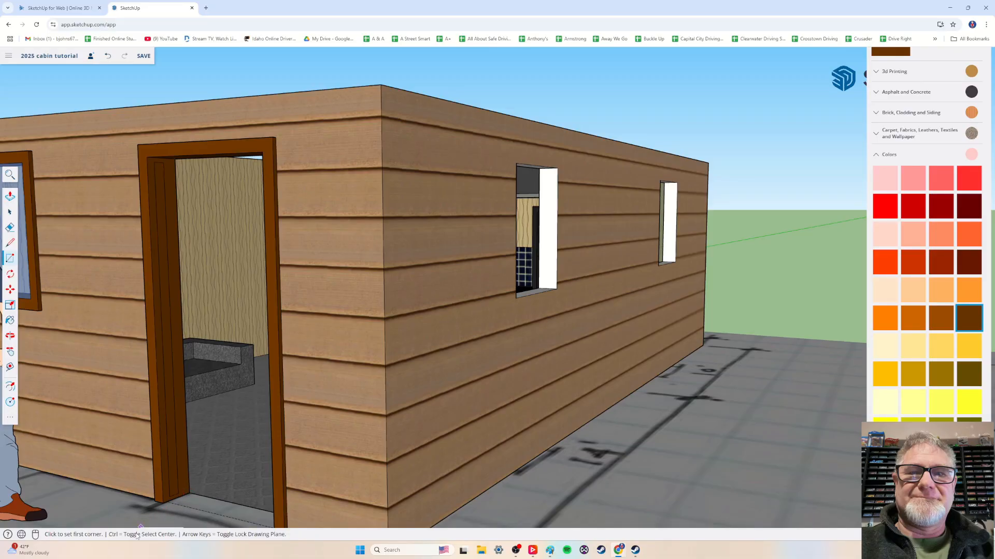
pyautogui.click(9, 195)
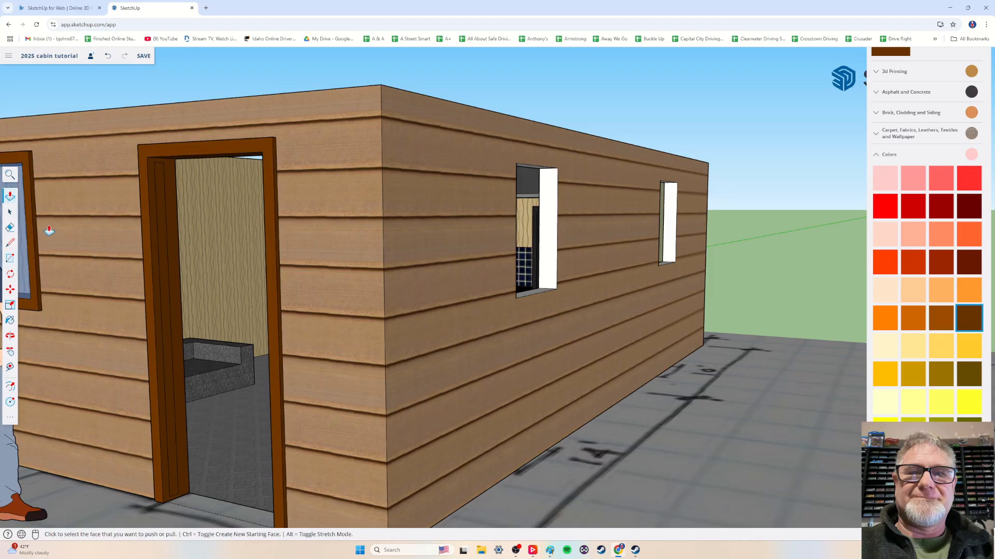
pyautogui.click(167, 300)
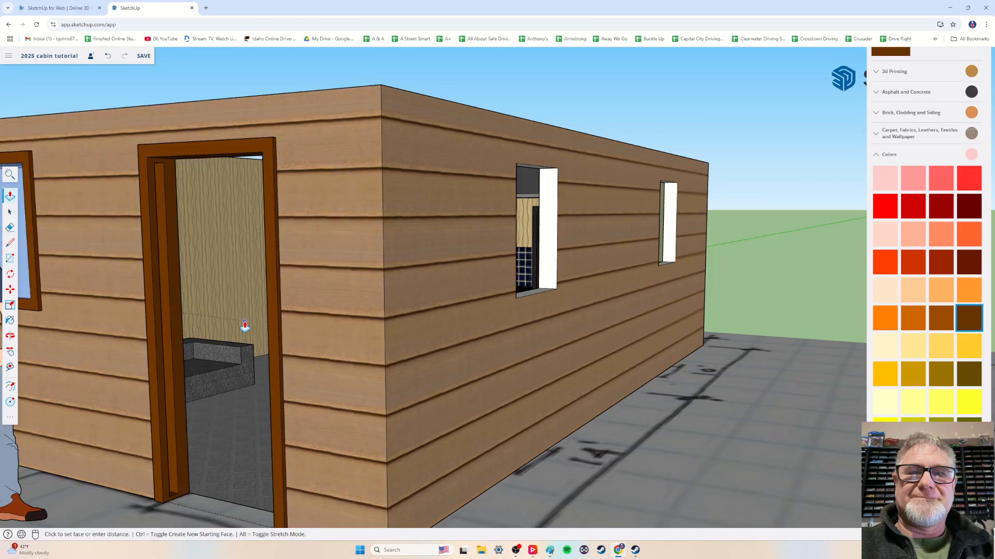
pyautogui.click(245, 325)
pyautogui.moveTo(209, 346); pyautogui.dragTo(202, 412, button='middle')
pyautogui.scroll(3, 216, 397)
pyautogui.click(79, 319)
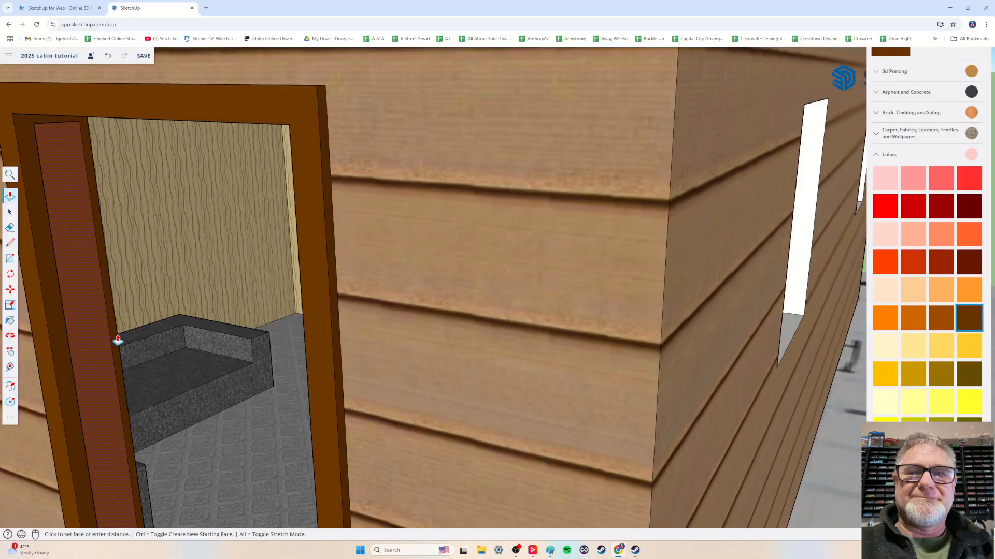
pyautogui.click(150, 351)
pyautogui.moveTo(150, 350); pyautogui.dragTo(173, 332, button='middle')
pyautogui.scroll(-3, 133, 395)
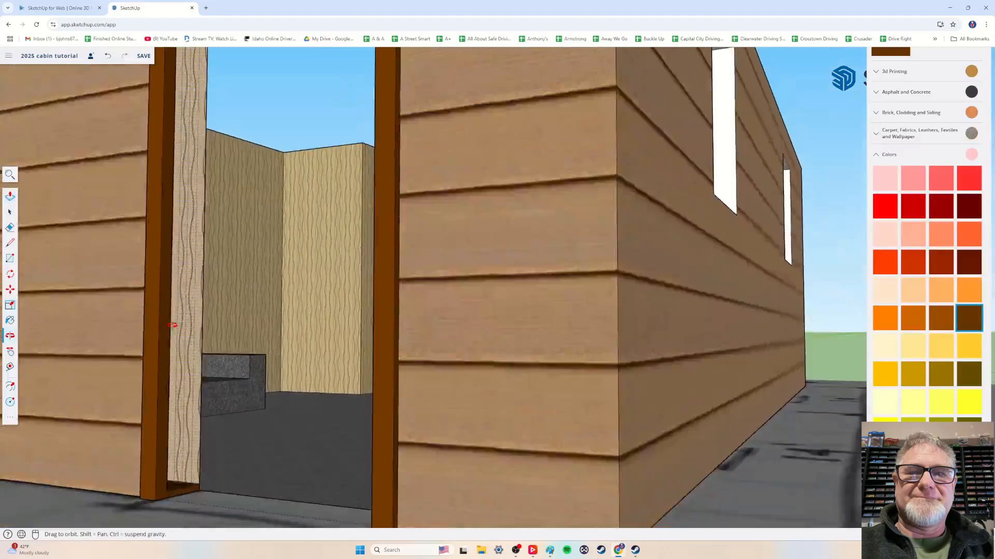
pyautogui.doubleClick(175, 356)
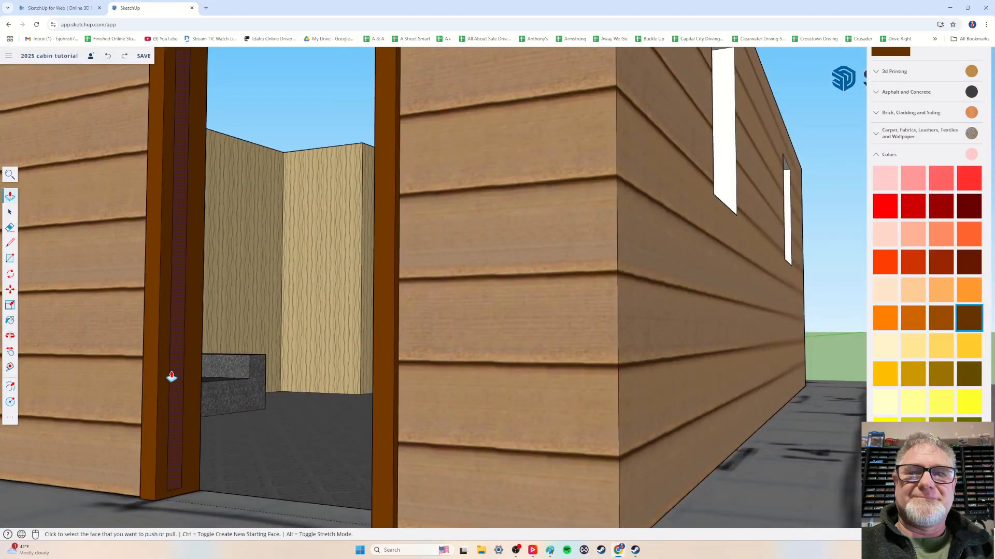
pyautogui.moveTo(174, 382); pyautogui.dragTo(175, 284, button='middle')
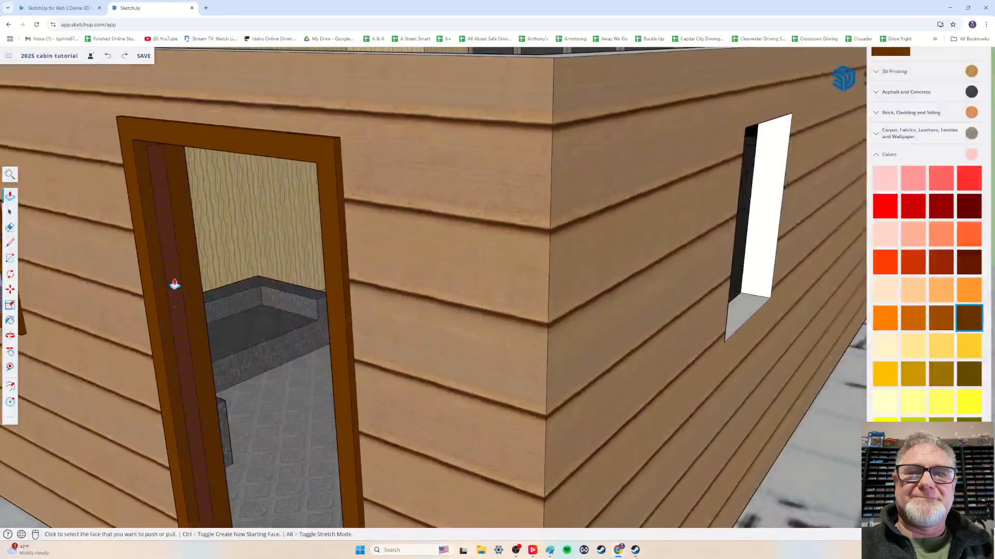
# - Push/Pull the narrow jamb rectangle across the doorway to the opposite jamb to form a solid door panel
pyautogui.click(172, 248)
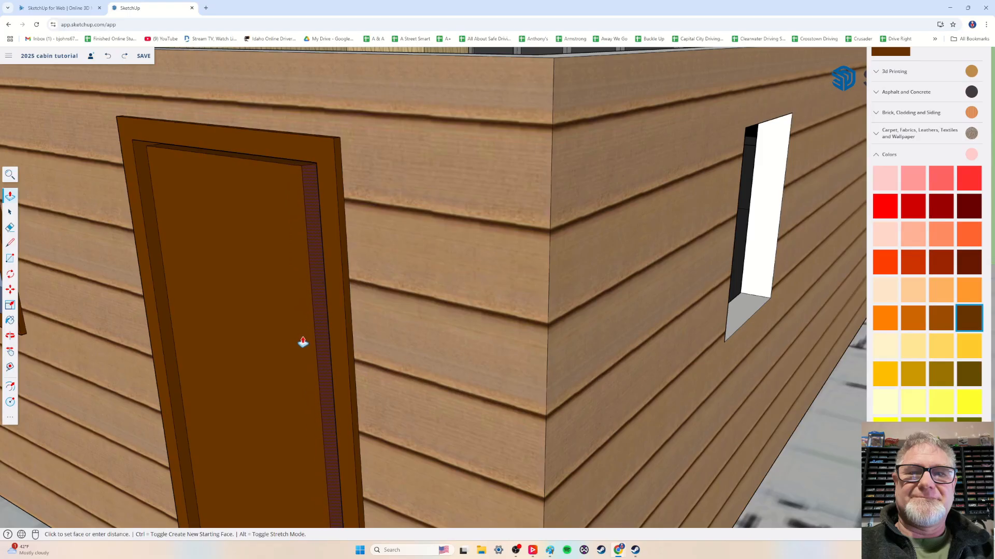
pyautogui.click(306, 344)
pyautogui.moveTo(268, 339); pyautogui.dragTo(324, 337, button='middle')
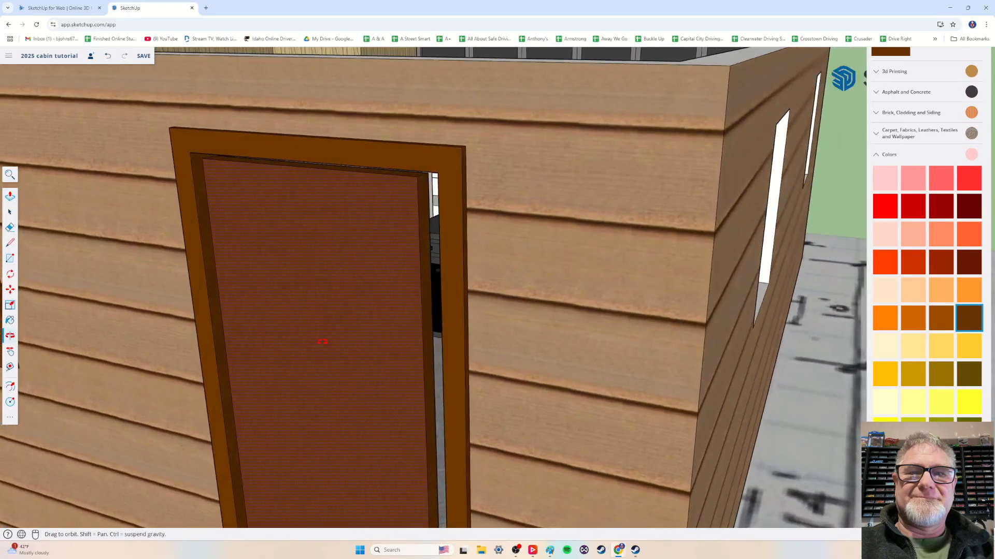
pyautogui.click(423, 308)
pyautogui.click(440, 311)
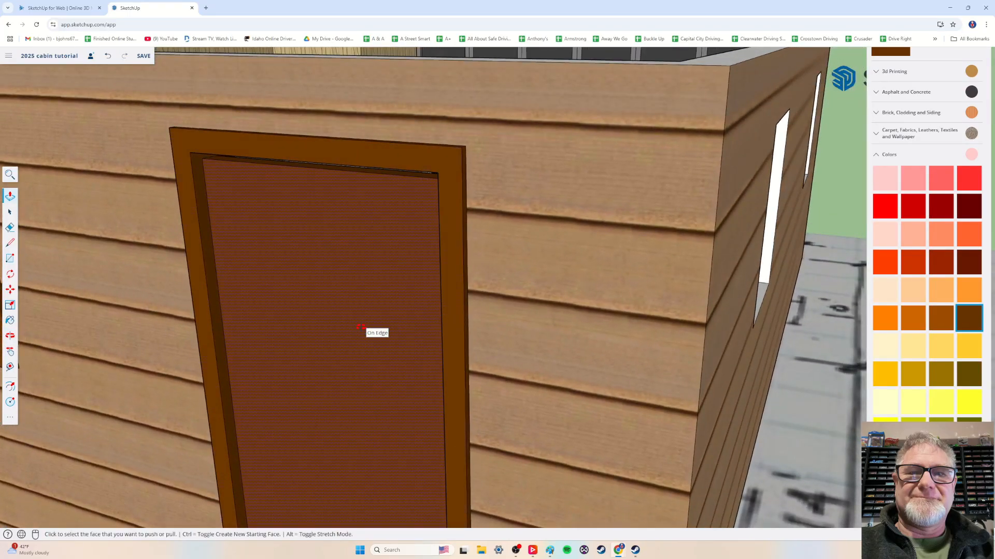
# - Push/Pull the door panel's bottom face down to the floor to close the gap beneath it
pyautogui.scroll(5, 404, 285)
pyautogui.moveTo(394, 331); pyautogui.dragTo(395, 226, button='middle')
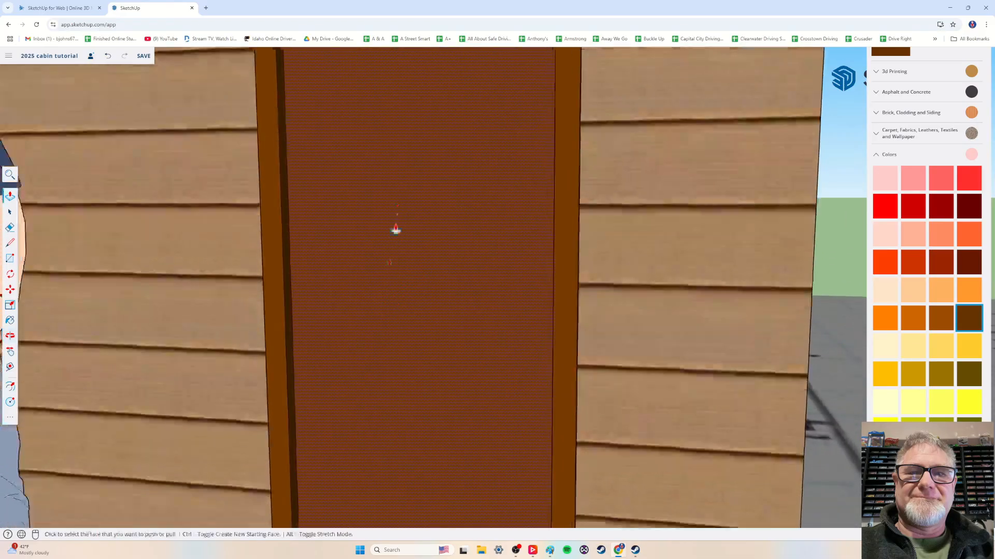
pyautogui.moveTo(371, 346); pyautogui.dragTo(377, 310, button='middle')
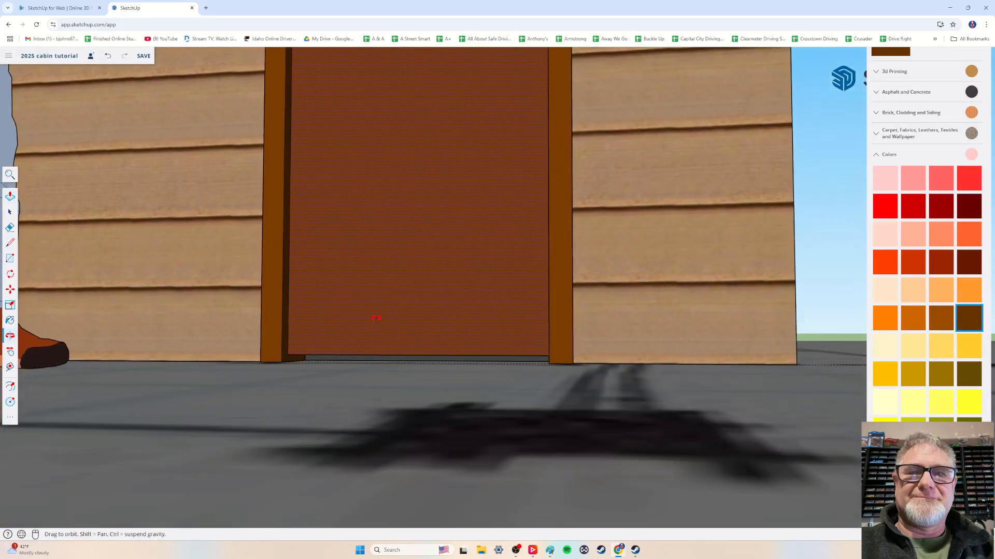
pyautogui.scroll(5, 380, 348)
pyautogui.scroll(6, 366, 366)
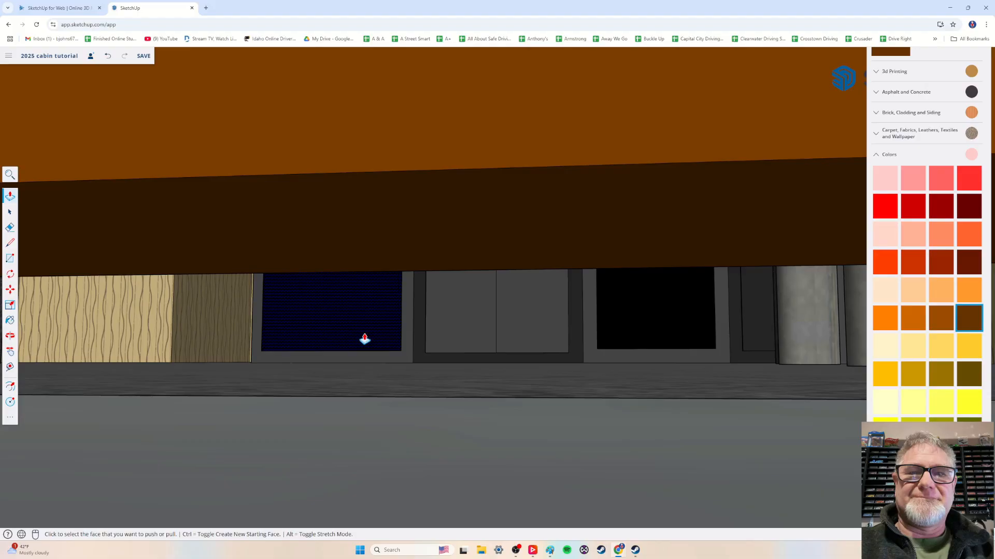
pyautogui.moveTo(364, 340)
pyautogui.mouseDown(button='middle')
pyautogui.moveTo(373, 328)
pyautogui.moveTo(381, 338)
pyautogui.mouseUp(button='middle')
pyautogui.click(389, 243)
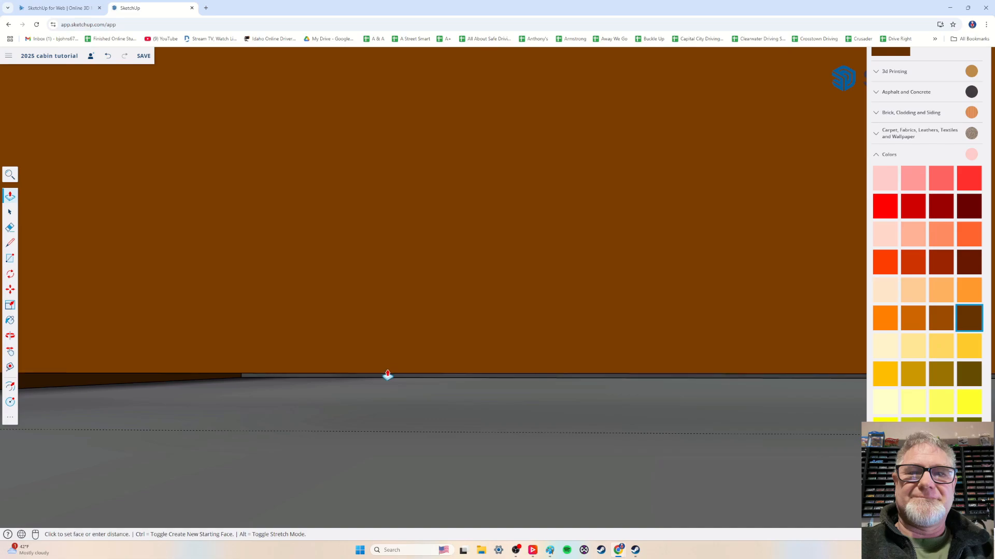
pyautogui.click(389, 369)
# - Use Push/Pull to close the gap between the door panel's top and the underside of the head trim
pyautogui.moveTo(389, 370); pyautogui.dragTo(382, 282, button='middle')
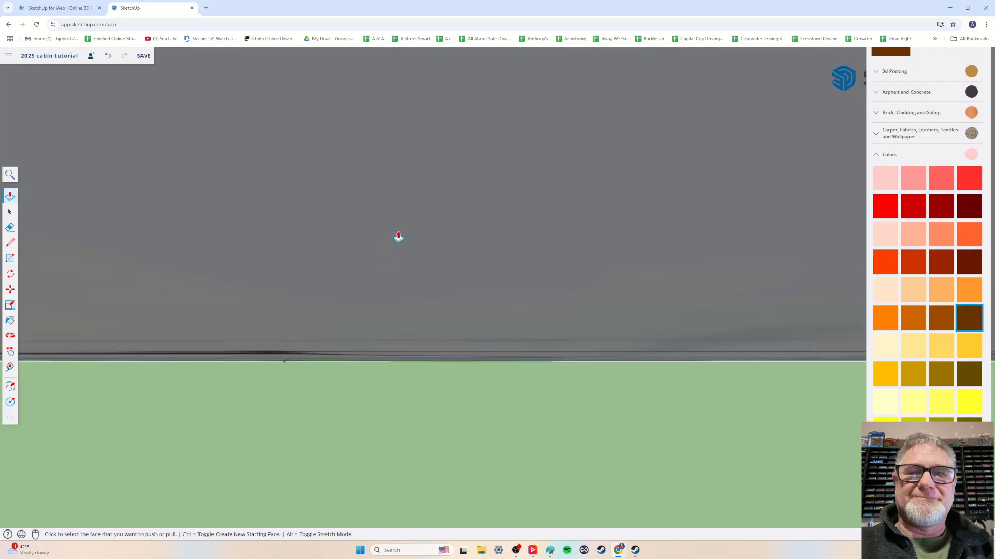
pyautogui.moveTo(405, 215); pyautogui.dragTo(337, 417, button='middle')
pyautogui.scroll(6, 321, 430)
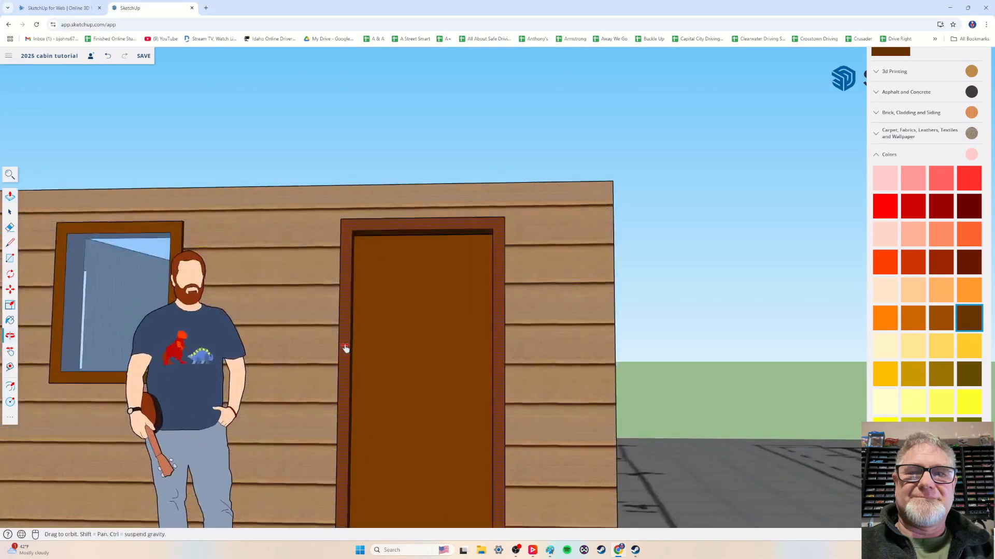
pyautogui.moveTo(371, 377); pyautogui.dragTo(353, 437, button='middle')
pyautogui.scroll(8, 353, 437)
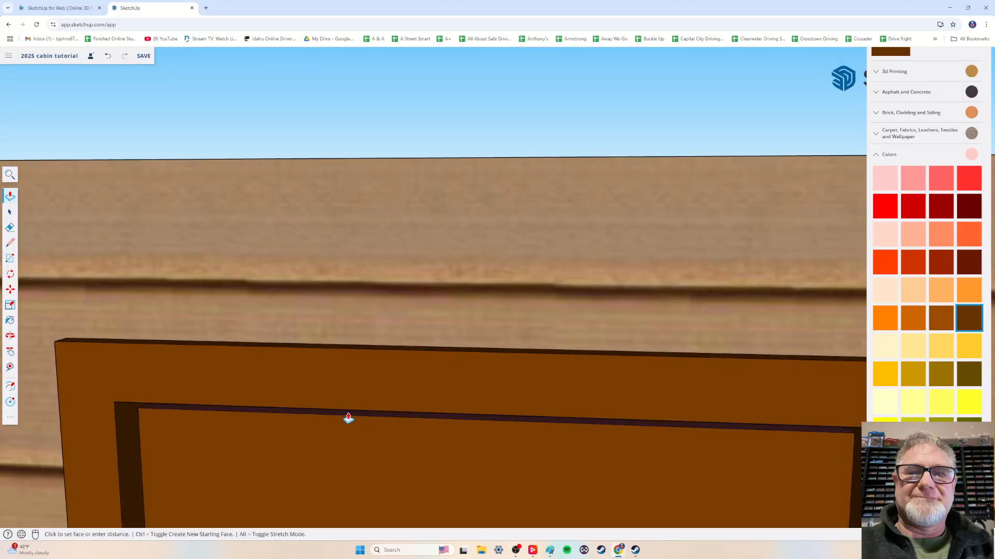
pyautogui.moveTo(349, 413); pyautogui.dragTo(378, 368, button='middle')
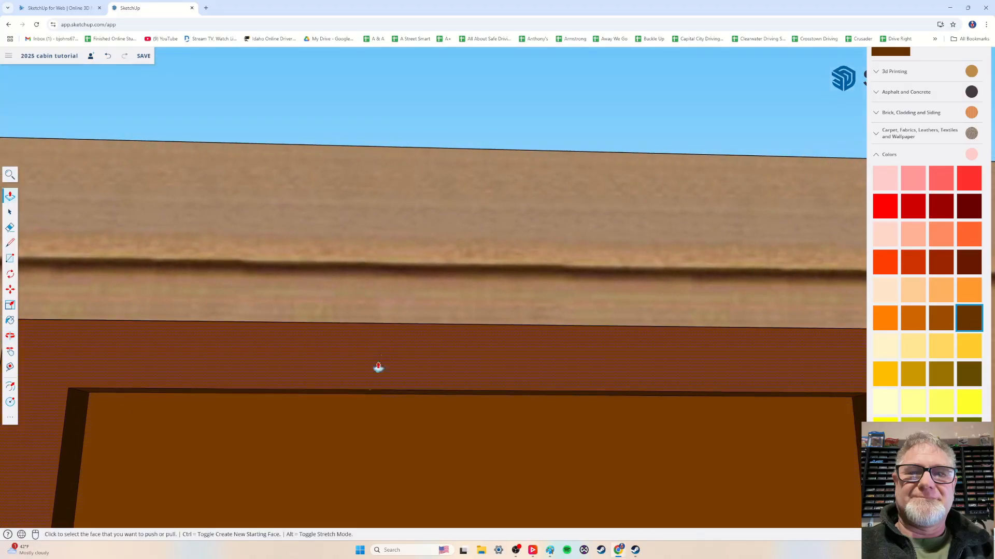
# - Examine the door panel's fit along the head trim, jambs and floor, close up and from a distance
pyautogui.keyDown('shift'); pyautogui.moveTo(320, 458); pyautogui.dragTo(330, 424, button='middle'); pyautogui.keyUp('shift')
pyautogui.scroll(-4, 329, 432)
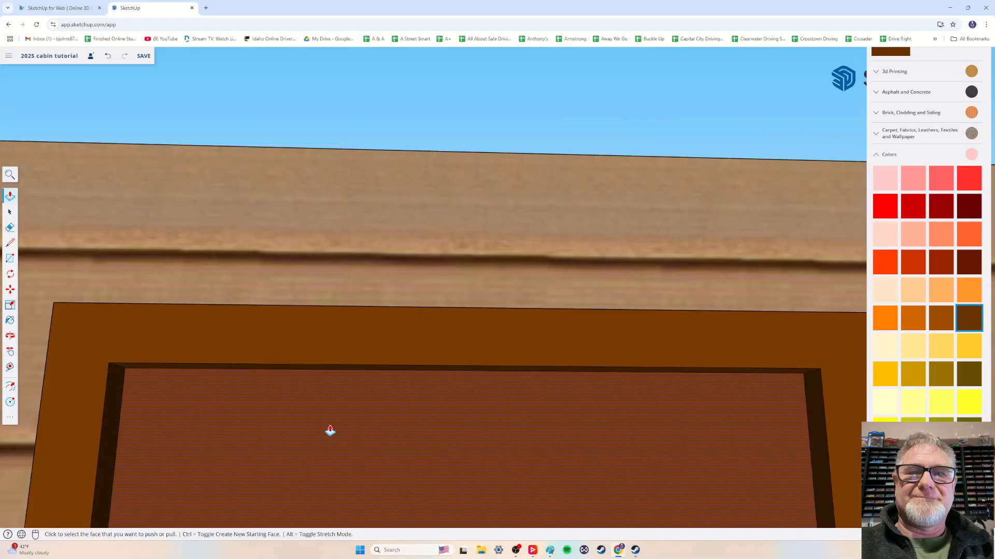
pyautogui.keyDown('shift'); pyautogui.moveTo(333, 469); pyautogui.dragTo(343, 228, button='middle'); pyautogui.keyUp('shift')
pyautogui.scroll(5, 322, 420)
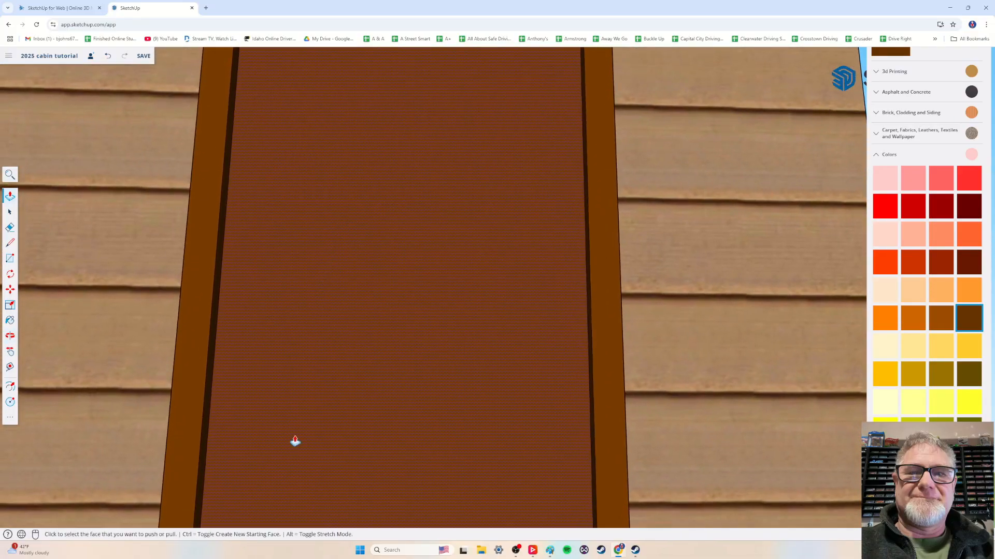
pyautogui.keyDown('shift'); pyautogui.moveTo(305, 274); pyautogui.dragTo(306, 197, button='middle'); pyautogui.keyUp('shift')
pyautogui.scroll(-2, 311, 373)
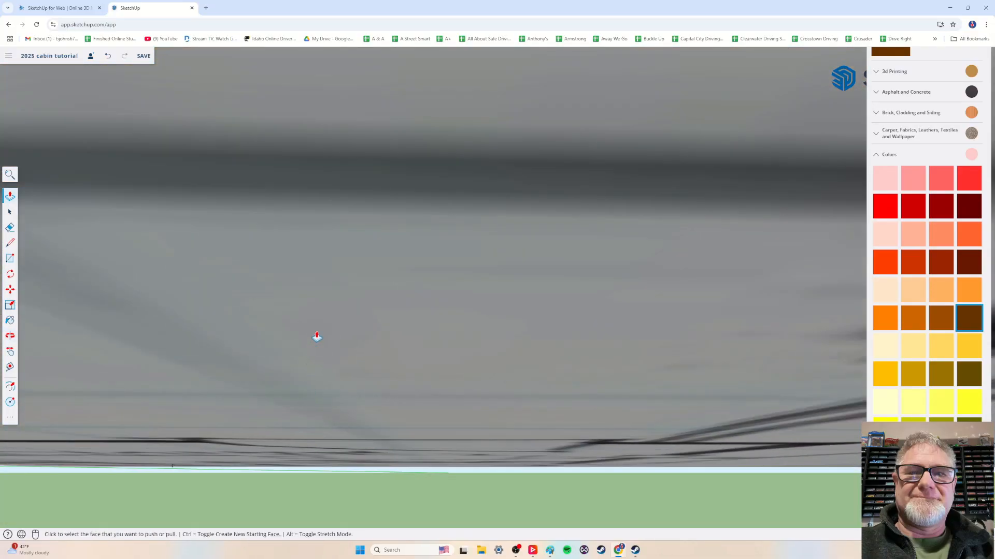
pyautogui.moveTo(315, 337); pyautogui.dragTo(314, 401, button='middle')
pyautogui.scroll(2, 363, 321)
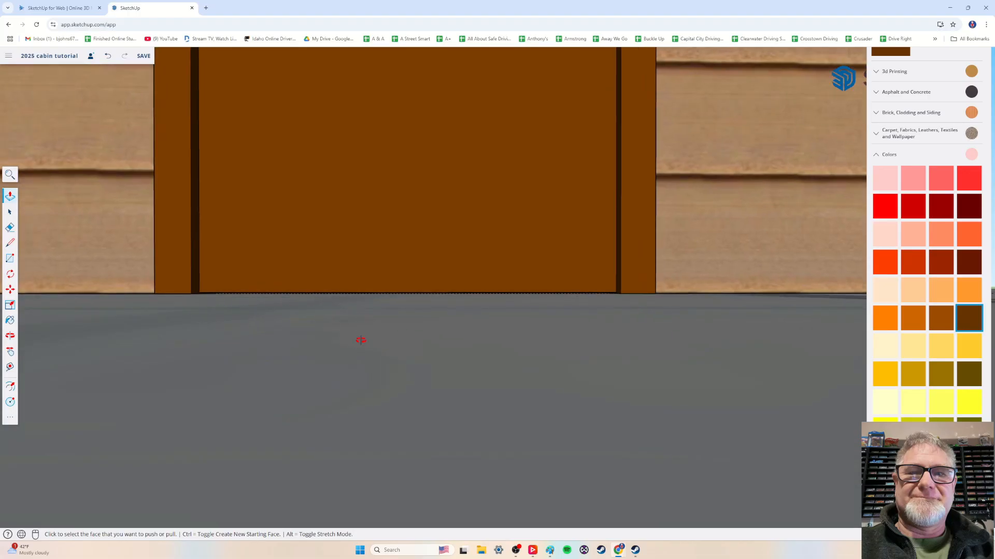
pyautogui.moveTo(362, 340); pyautogui.dragTo(264, 322, button='middle')
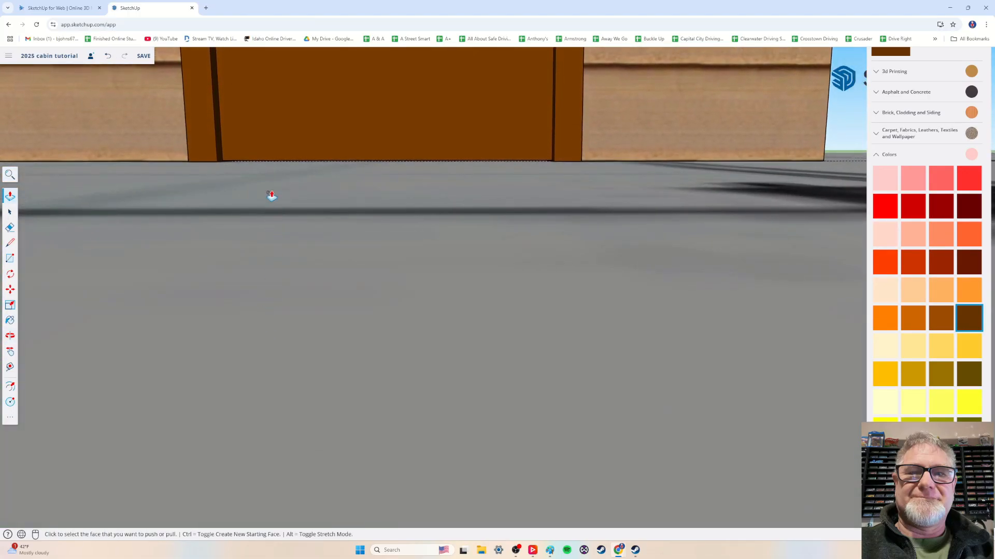
pyautogui.scroll(-3, 275, 184)
pyautogui.scroll(-6, 313, 237)
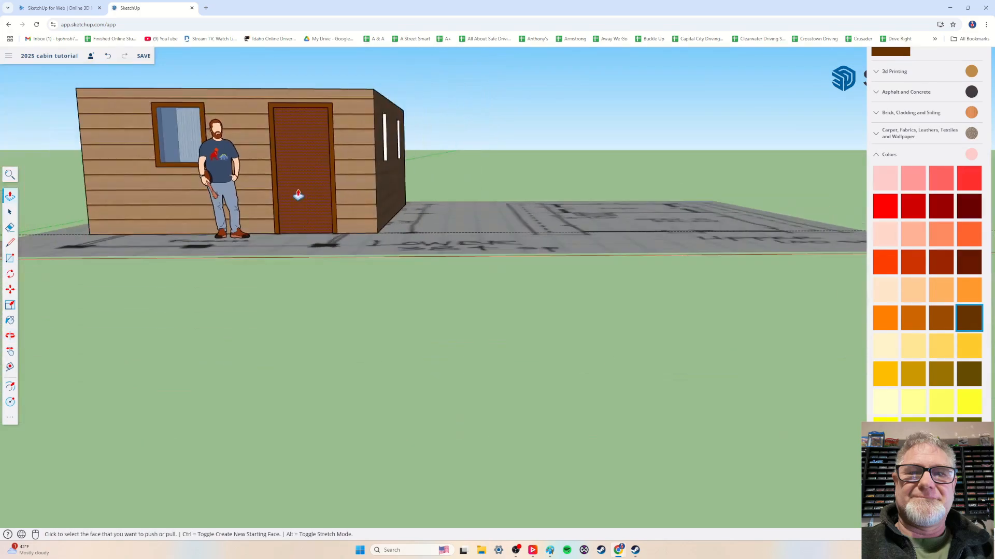
pyautogui.scroll(5, 300, 210)
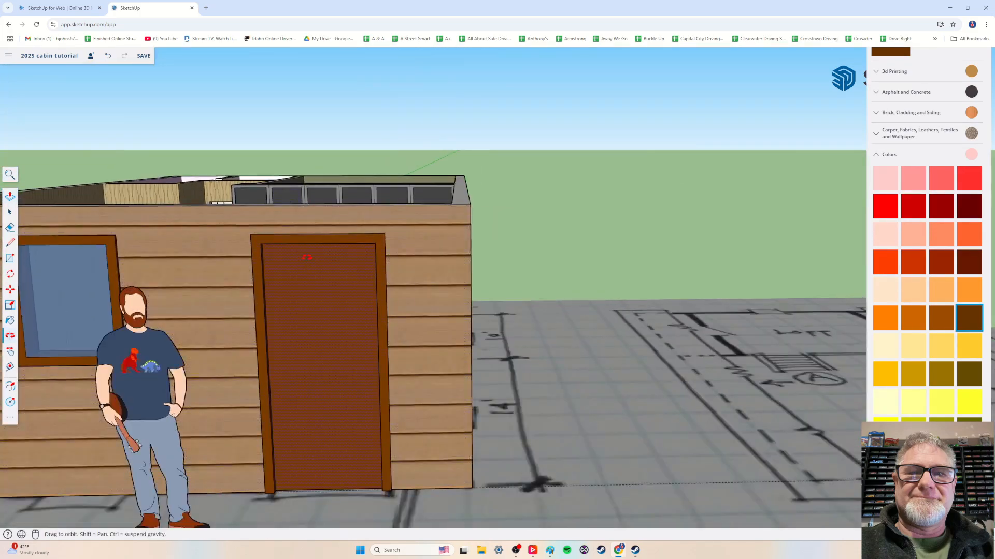
pyautogui.scroll(3, 279, 395)
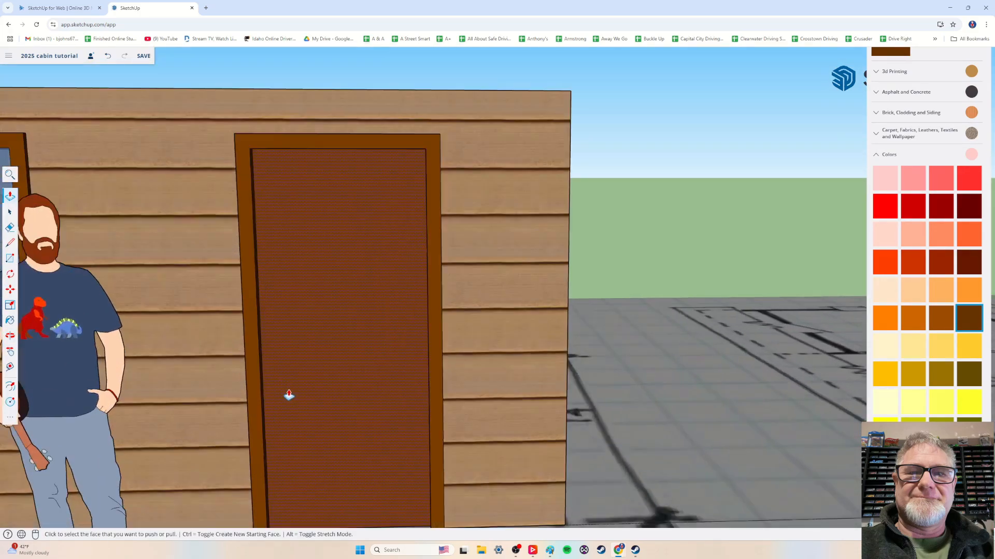
pyautogui.moveTo(289, 379); pyautogui.dragTo(282, 421, button='middle')
pyautogui.press('p')
pyautogui.scroll(3, 274, 417)
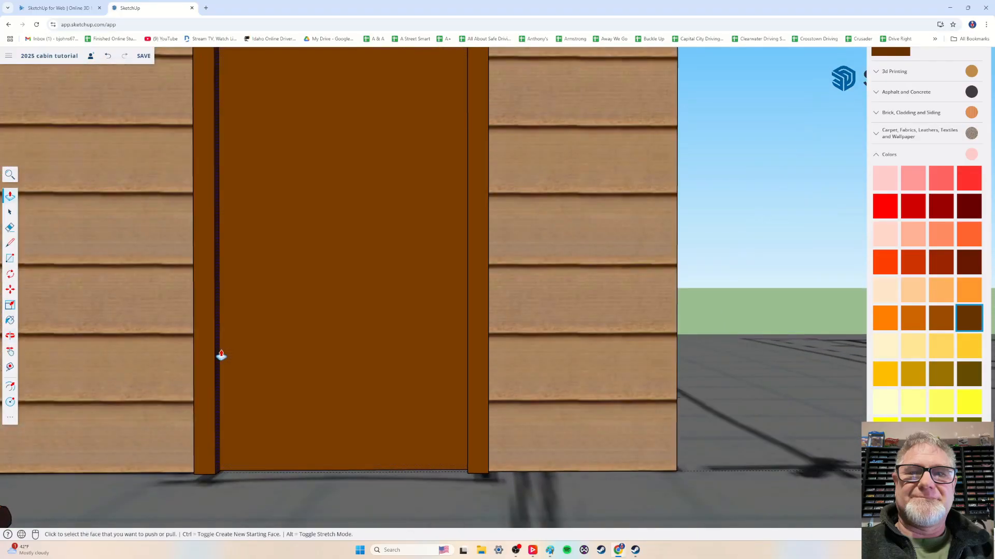
# - Remove the solid door panel from the front doorway so the opening is clear again
pyautogui.moveTo(221, 356); pyautogui.dragTo(202, 192, button='middle')
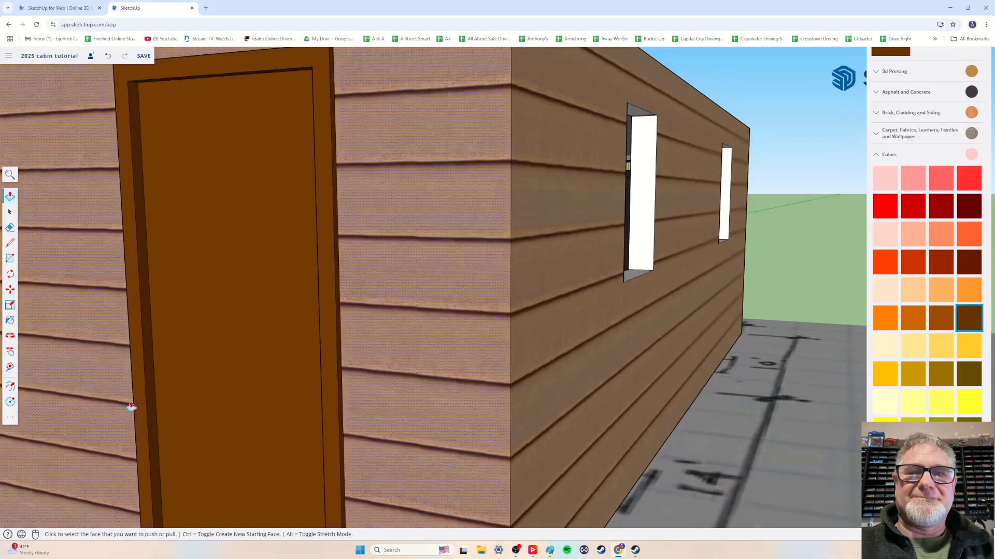
pyautogui.keyDown('shift'); pyautogui.moveTo(163, 444); pyautogui.dragTo(142, 329, button='middle'); pyautogui.keyUp('shift')
pyautogui.scroll(-1, 142, 329)
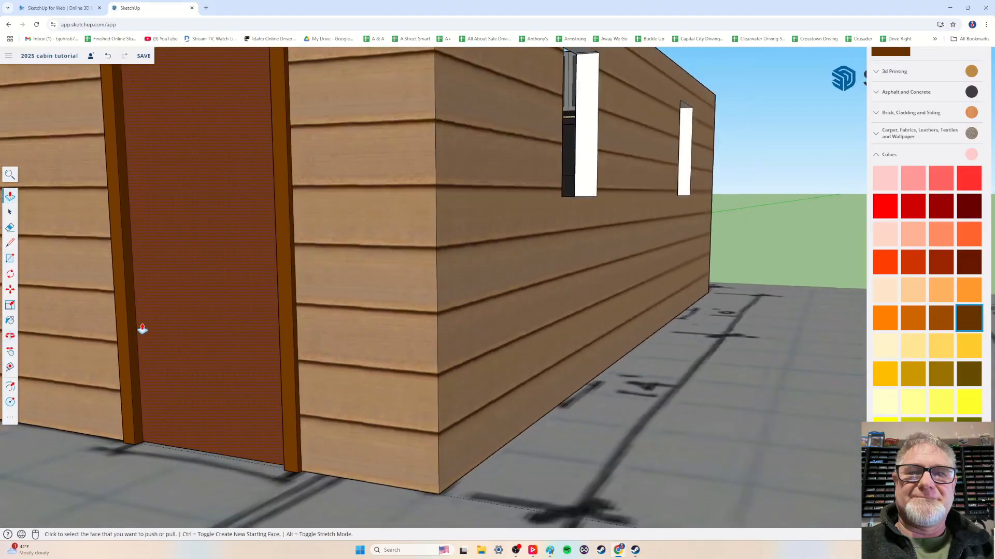
pyautogui.doubleClick(153, 395)
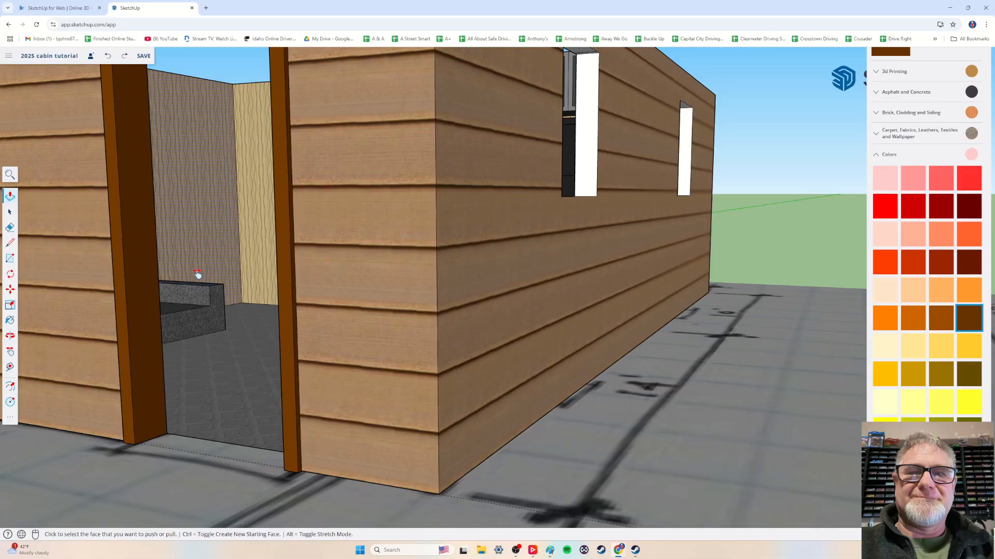
# - Draw a narrow full-height rectangle on the doorway's left inner jamb, from the underside of the head trim down to the floor
pyautogui.keyDown('shift'); pyautogui.moveTo(197, 275); pyautogui.dragTo(208, 340, button='middle'); pyautogui.keyUp('shift')
pyautogui.scroll(4, 200, 185)
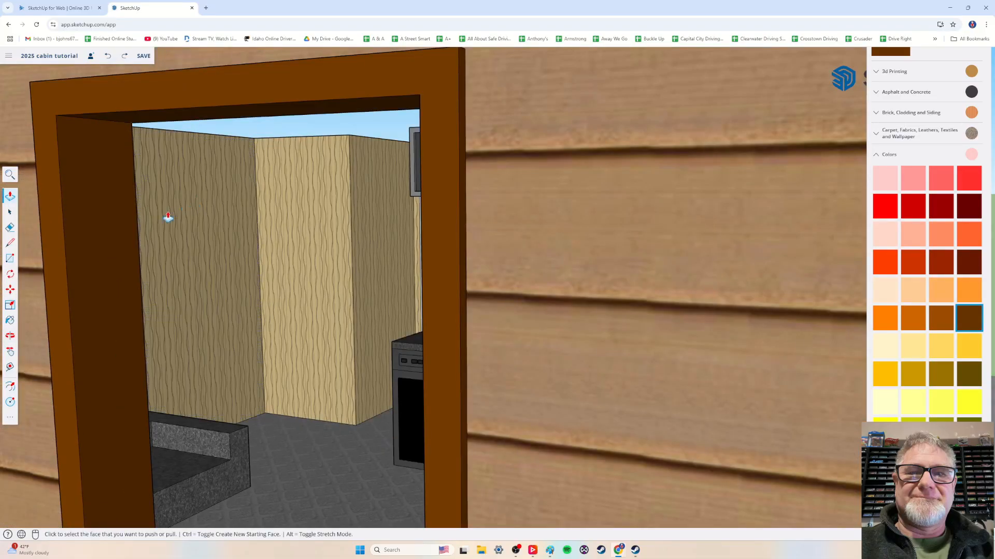
pyautogui.click(10, 259)
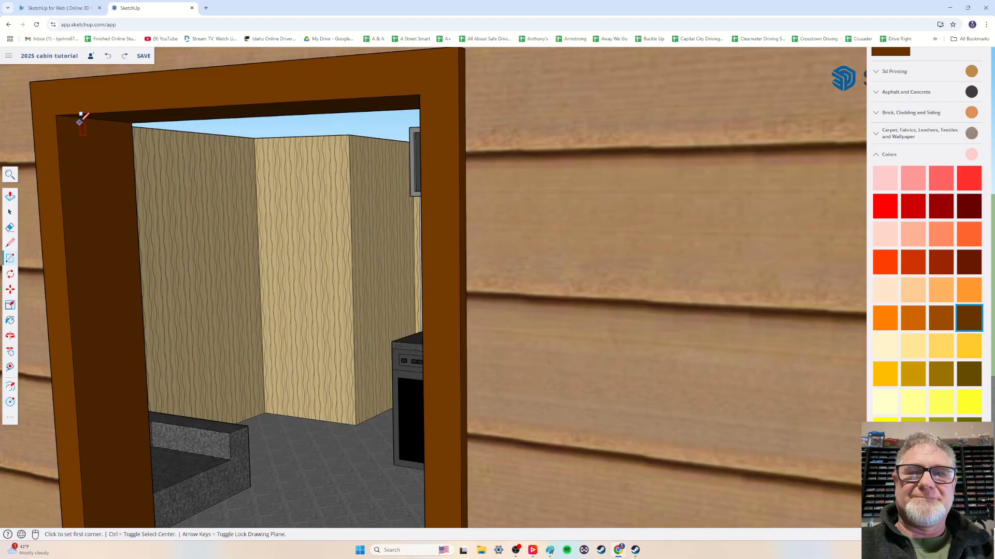
pyautogui.click(82, 118)
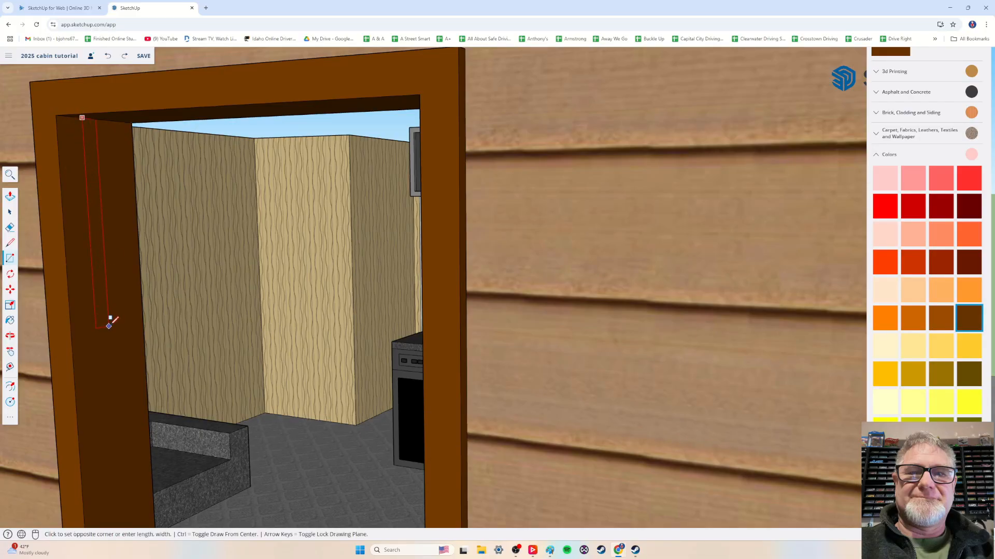
pyautogui.scroll(5, 109, 325)
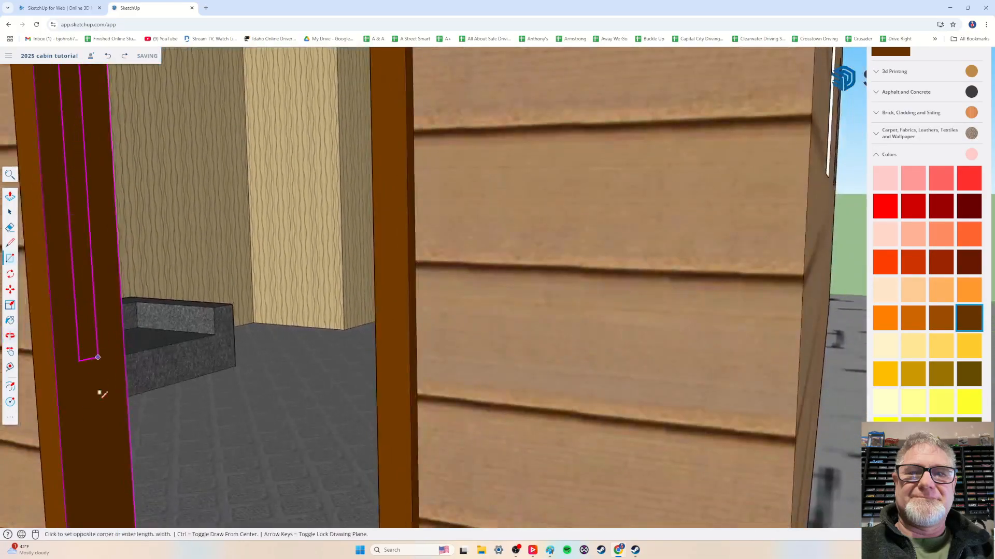
pyautogui.keyDown('shift'); pyautogui.moveTo(99, 394); pyautogui.dragTo(94, 272, button='middle'); pyautogui.keyUp('shift')
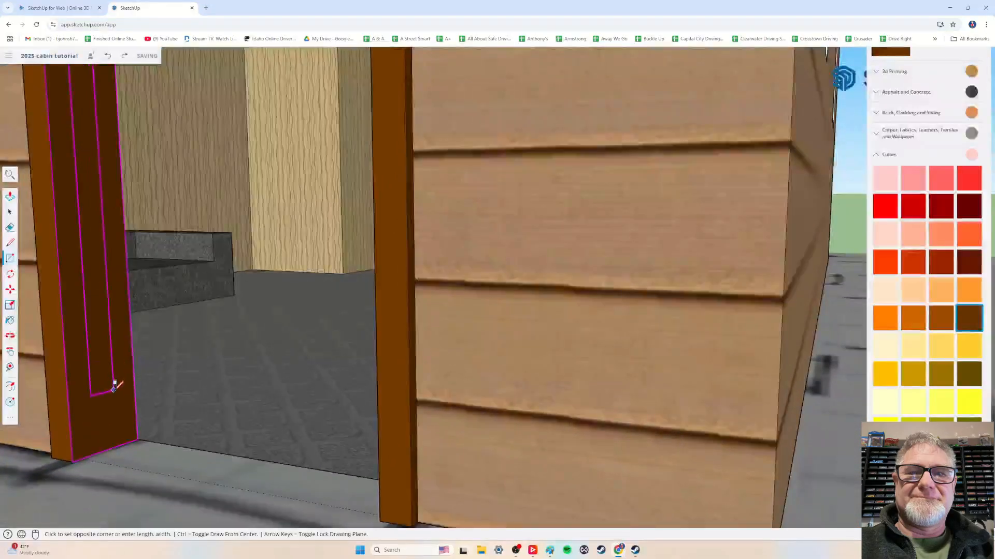
pyautogui.click(111, 449)
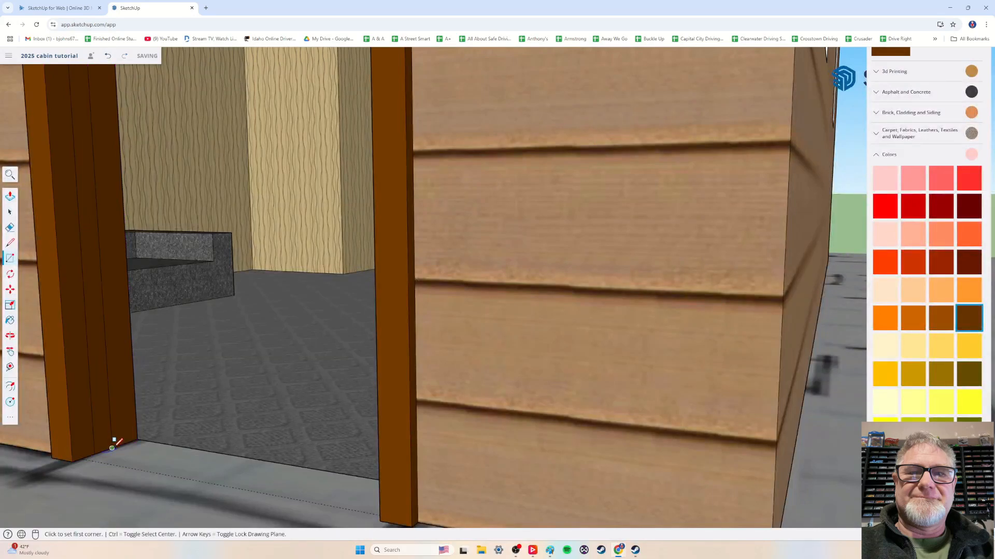
# - Push/Pull the narrow jamb rectangle across the doorway to form a door panel reaching close to the opposite jamb
pyautogui.click(10, 196)
pyautogui.click(89, 249)
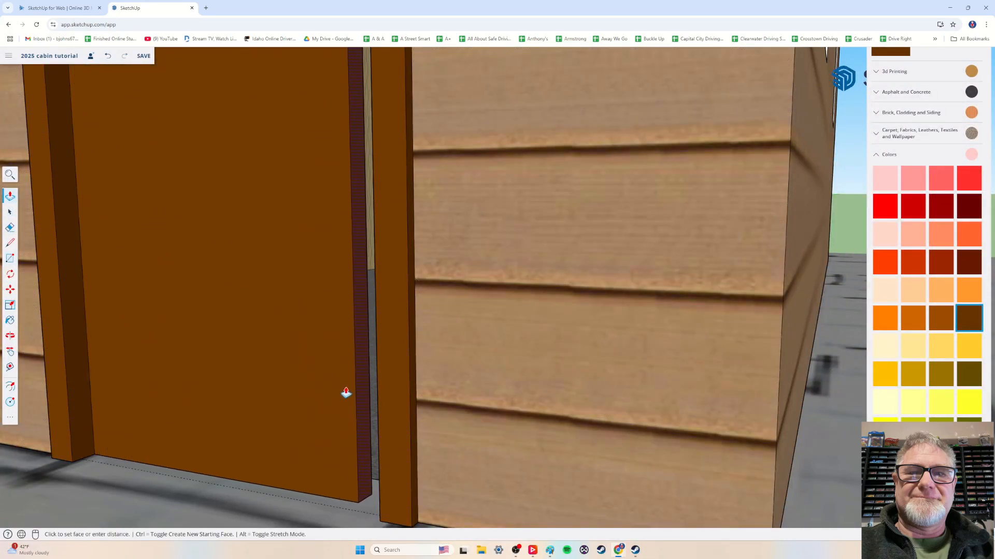
pyautogui.click(366, 399)
# - Push/Pull the door panel's narrow end face up to the right jamb to close the remaining gap
pyautogui.scroll(-3, 249, 425)
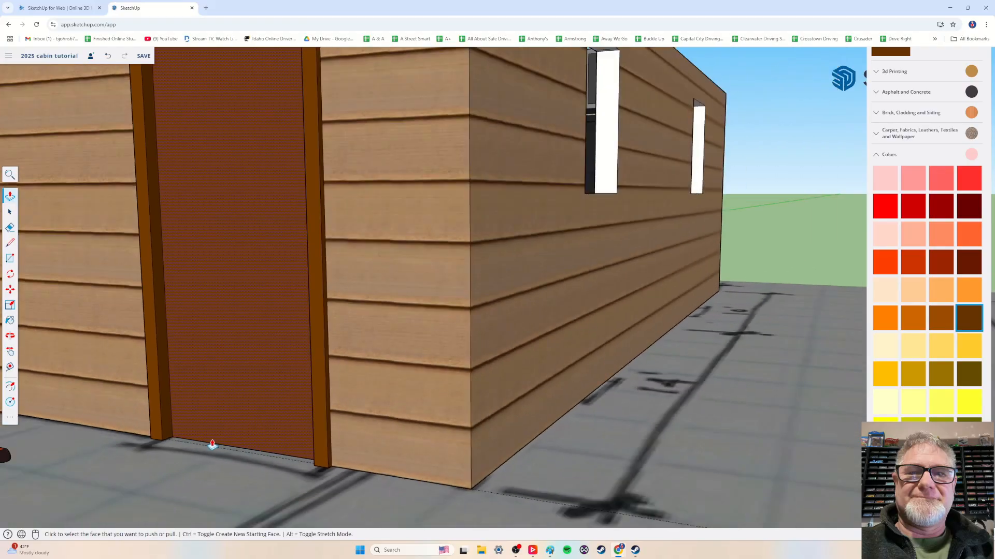
pyautogui.moveTo(212, 445); pyautogui.dragTo(323, 400, button='middle')
pyautogui.scroll(-3, 289, 464)
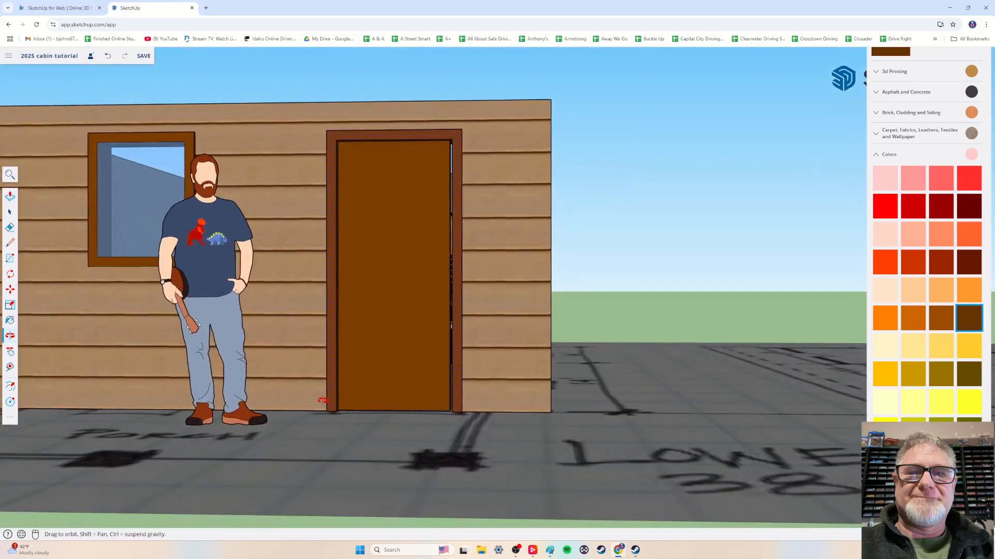
pyautogui.scroll(6, 417, 366)
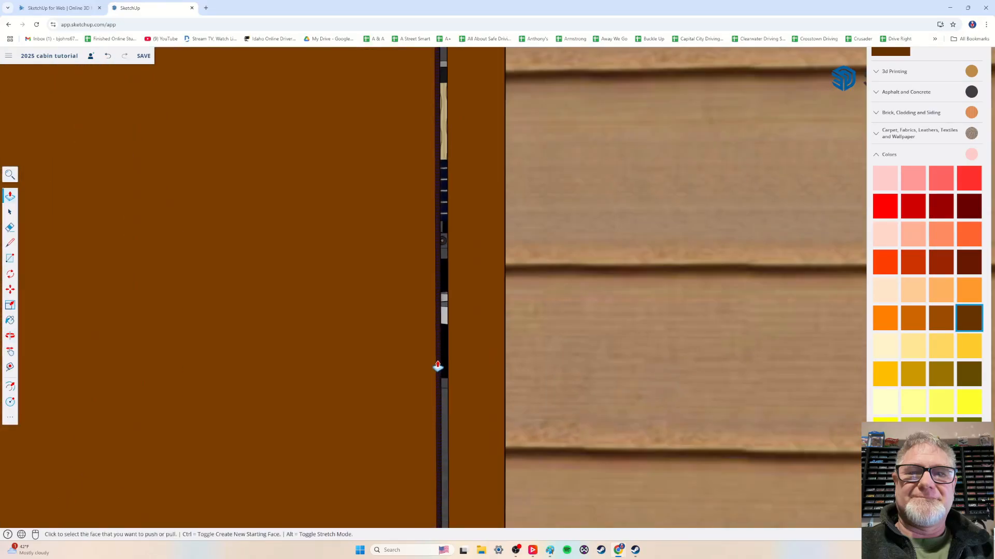
pyautogui.click(438, 366)
pyautogui.click(453, 365)
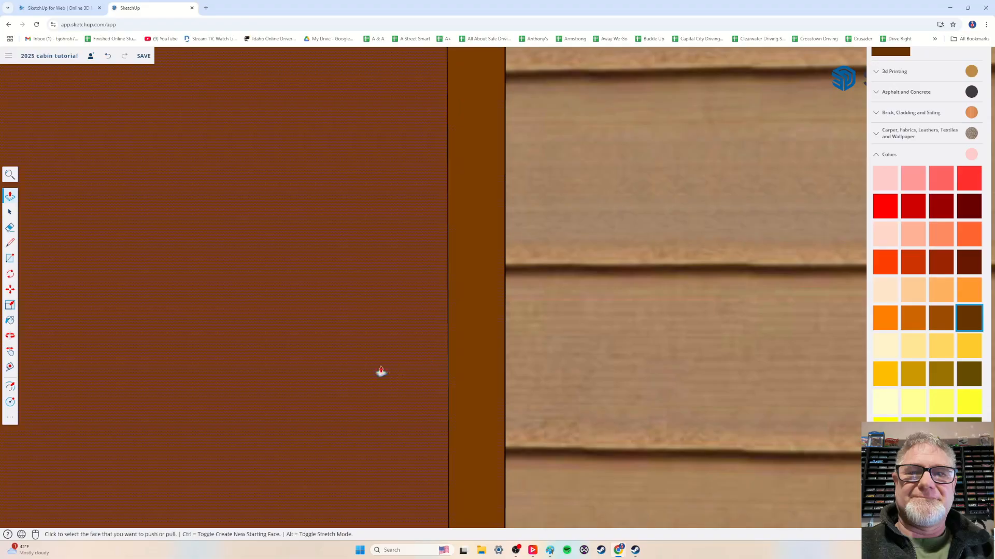
pyautogui.scroll(-8, 380, 371)
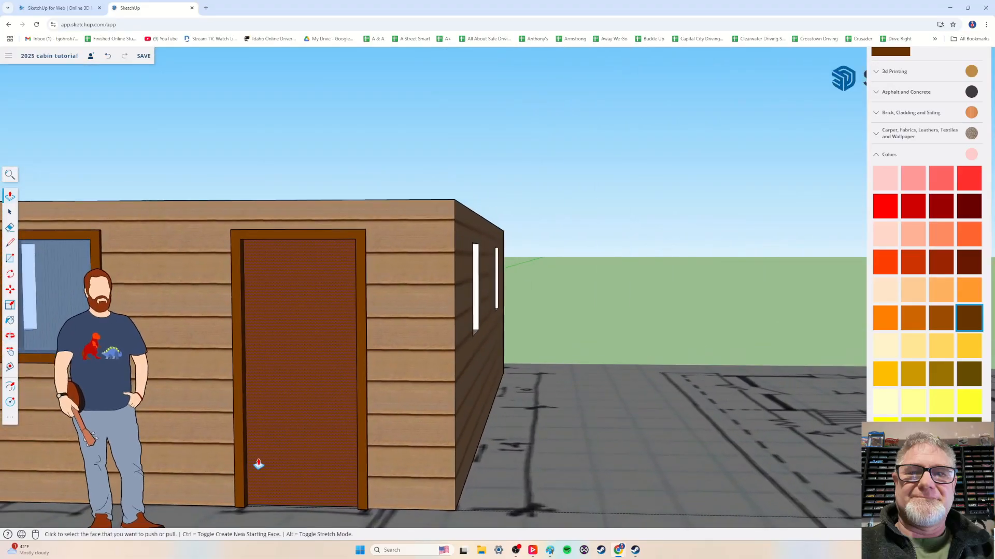
pyautogui.moveTo(259, 465); pyautogui.dragTo(292, 425, button='middle')
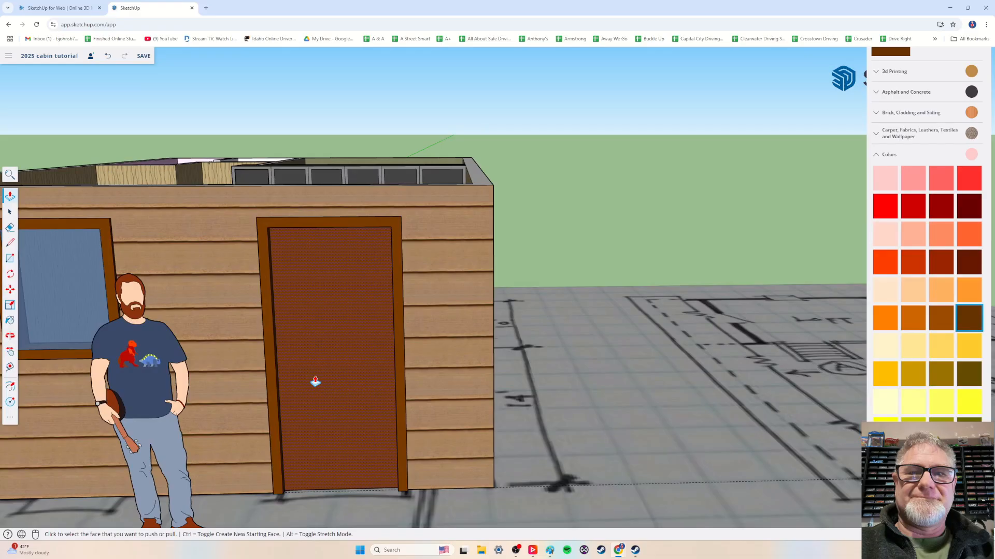
pyautogui.moveTo(330, 360); pyautogui.dragTo(343, 352, button='middle')
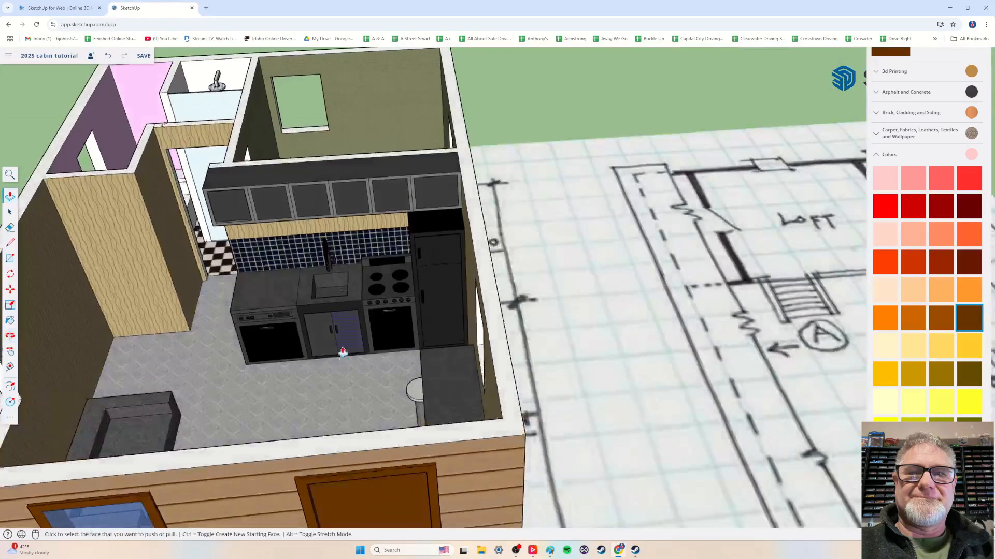
pyautogui.moveTo(322, 265); pyautogui.dragTo(350, 316, button='middle')
pyautogui.scroll(3, 350, 316)
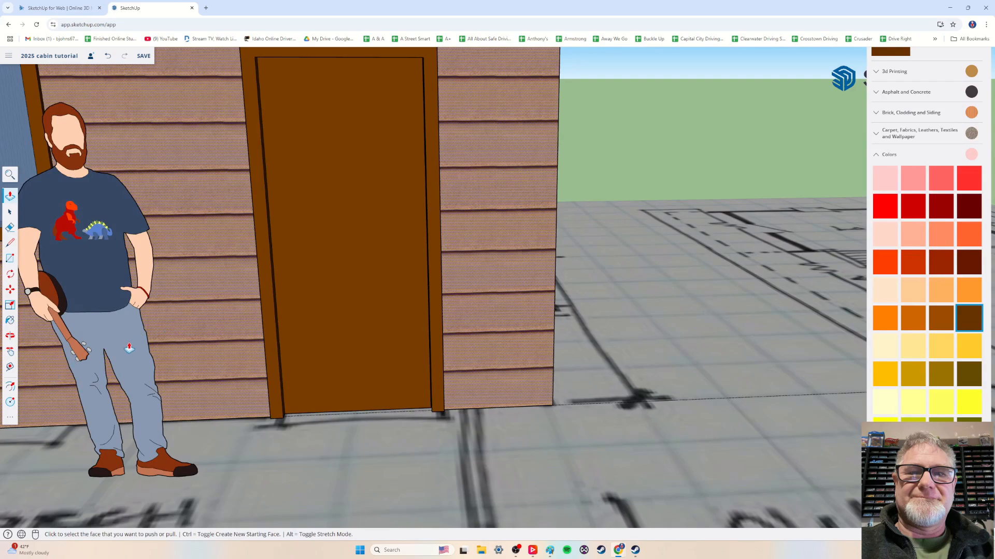
# - Draw a small hexagon on the front door near its right edge, at about mid-height, as the outline of a door knob
pyautogui.scroll(-5, 384, 268)
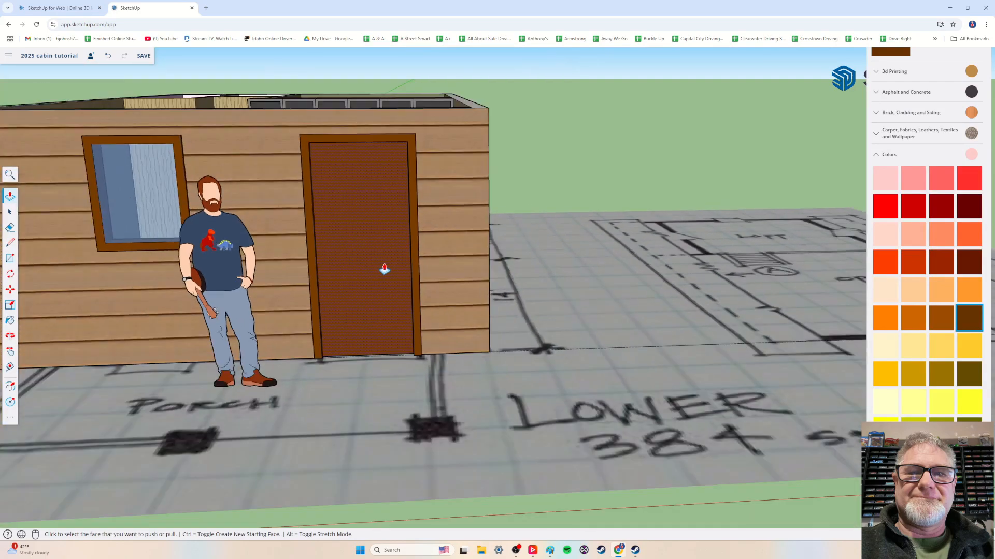
pyautogui.scroll(4, 362, 311)
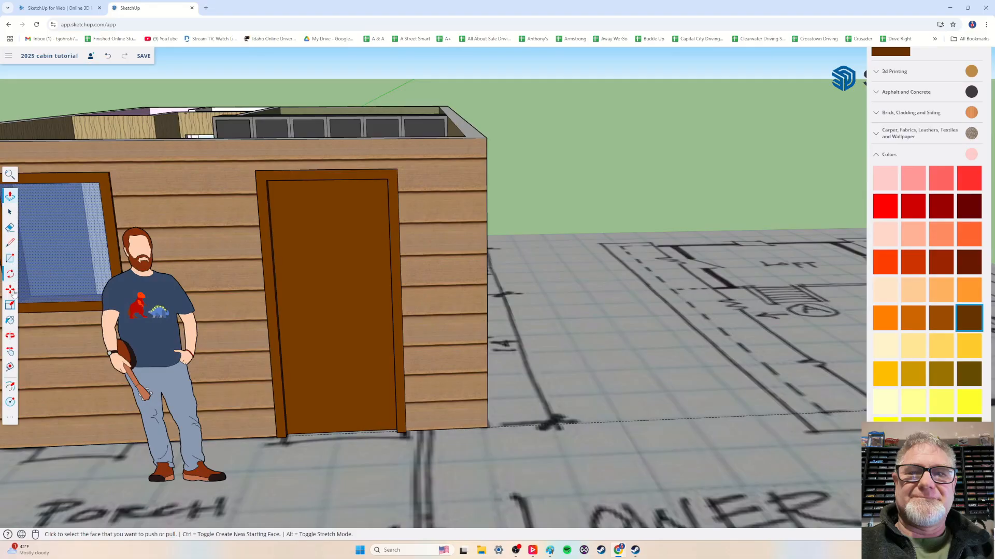
pyautogui.click(11, 418)
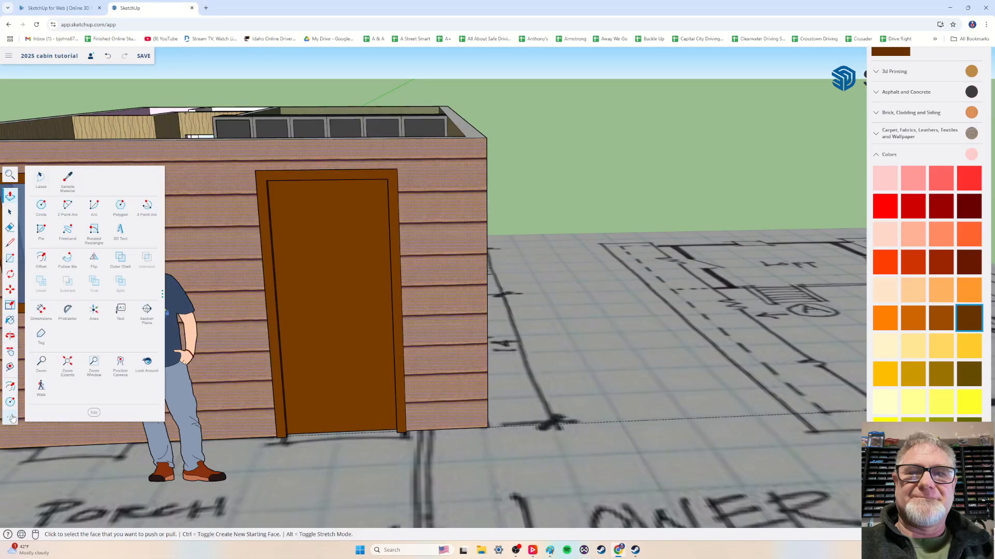
pyautogui.click(121, 207)
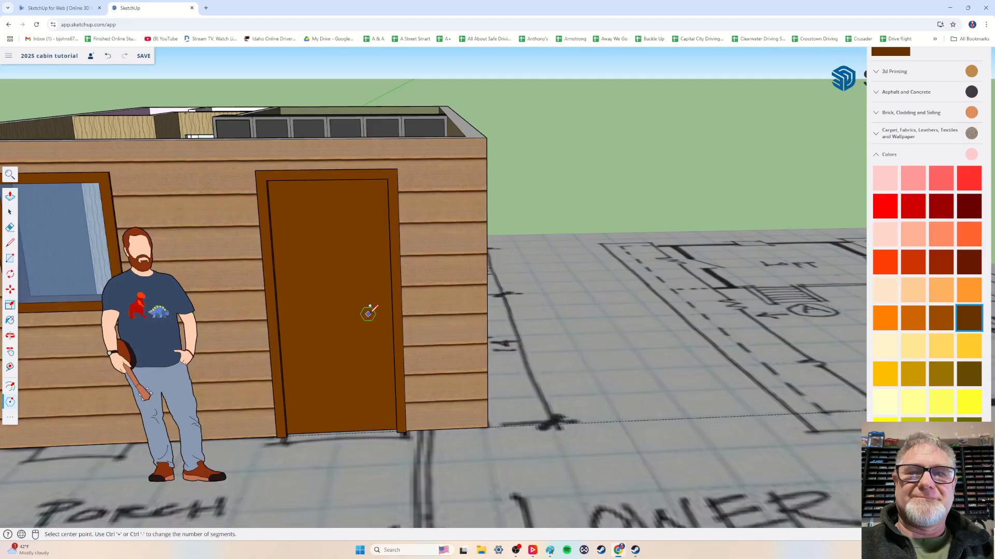
pyautogui.click(371, 314)
pyautogui.click(379, 314)
pyautogui.scroll(5, 363, 399)
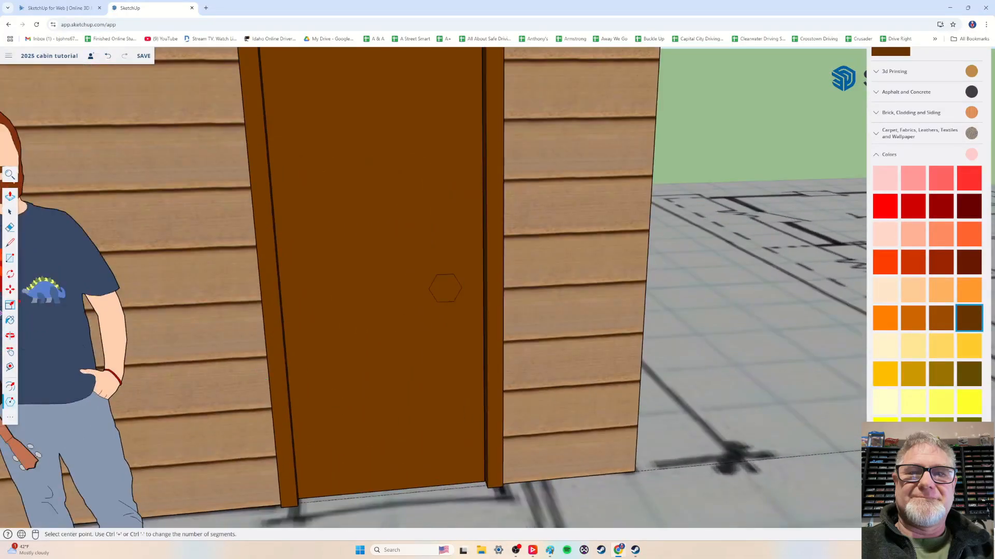
# - Try to Push/Pull the hexagon outward from the door to form a knob, and undo it together with the hexagon
pyautogui.click(10, 213)
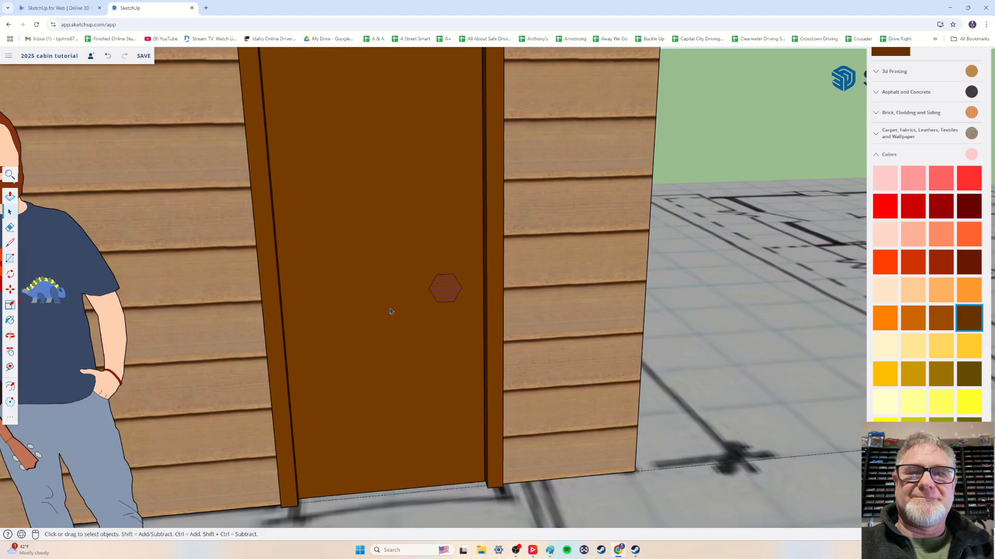
pyautogui.click(11, 197)
pyautogui.click(446, 288)
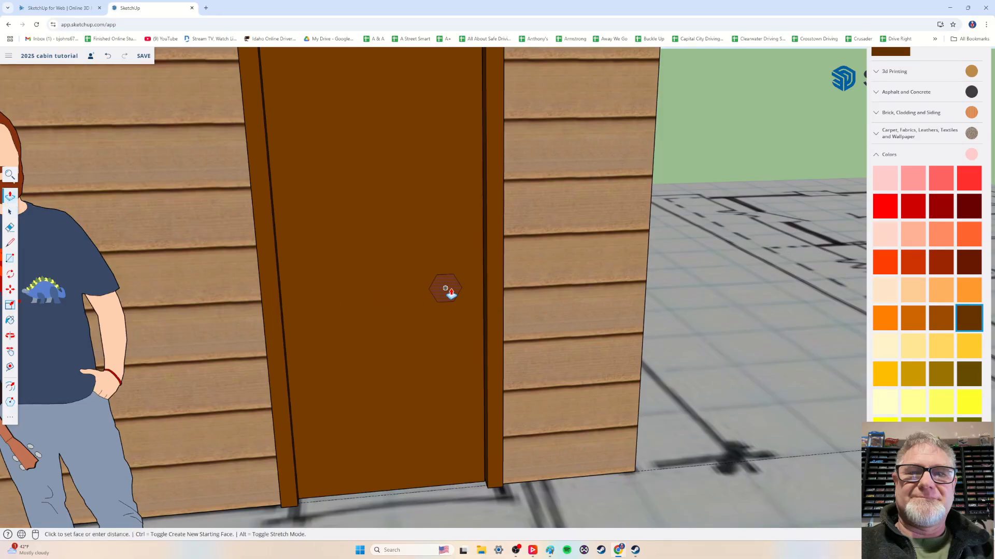
pyautogui.click(446, 290)
pyautogui.scroll(-10, 285, 280)
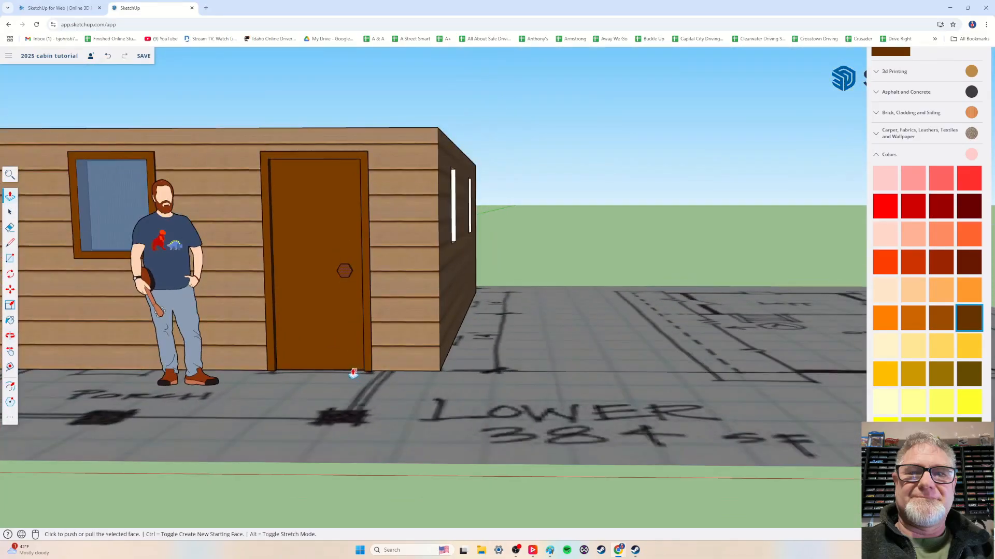
pyautogui.moveTo(353, 373); pyautogui.dragTo(415, 419, button='middle')
pyautogui.scroll(-2, 374, 420)
pyautogui.scroll(2, 420, 404)
pyautogui.scroll(3, 420, 404)
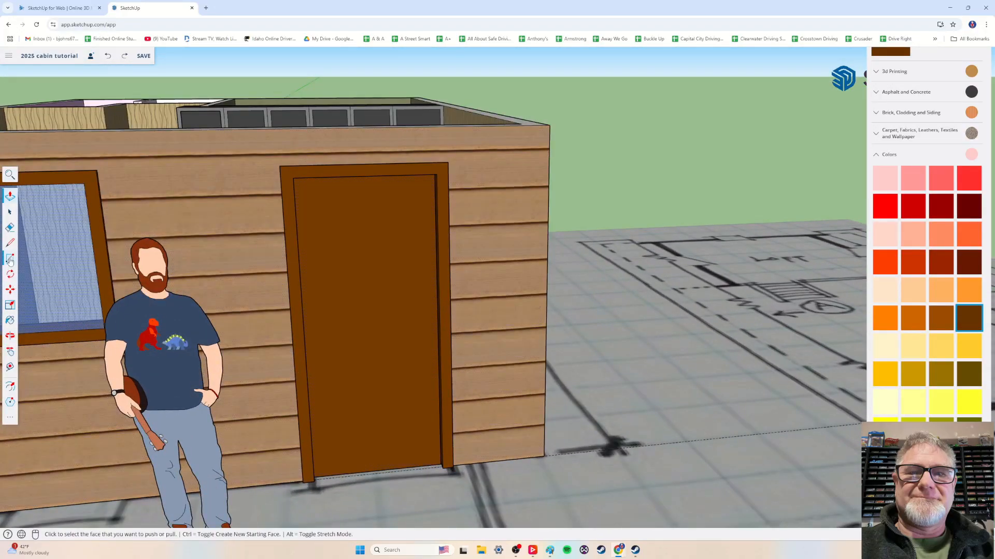
# - Draw a thin horizontal handle rectangle near the door's right edge and split off a small square at its right end with a vertical line
pyautogui.click(10, 258)
pyautogui.click(393, 330)
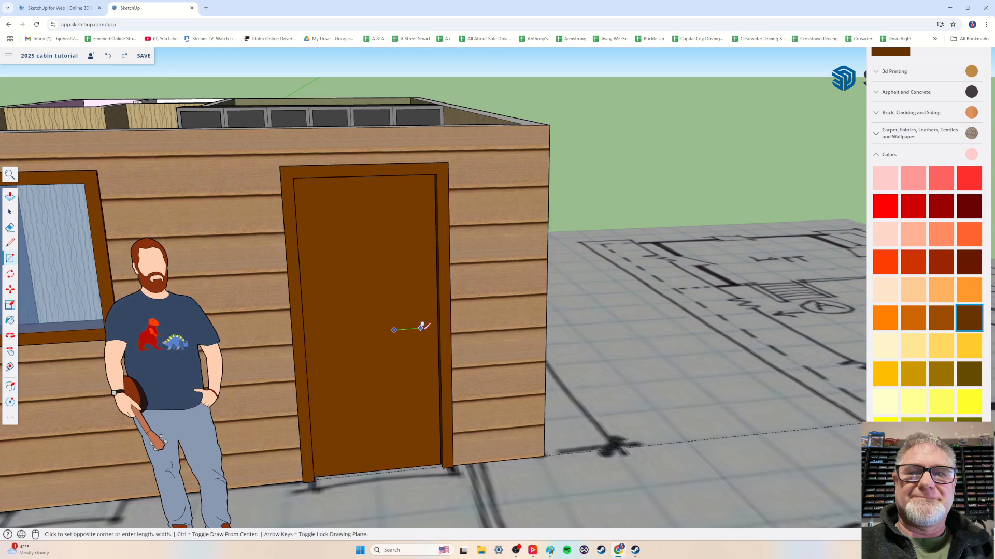
pyautogui.click(423, 335)
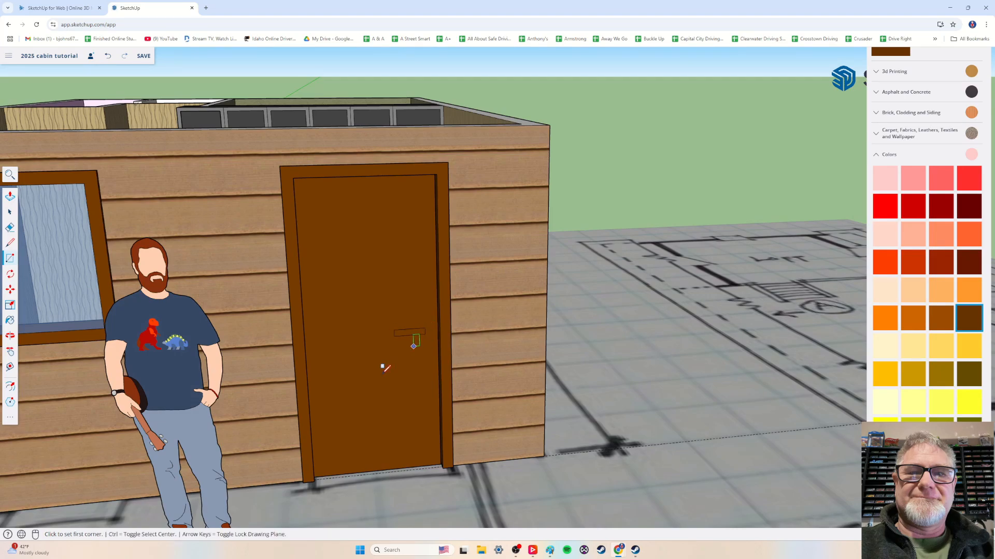
pyautogui.scroll(2, 409, 370)
pyautogui.scroll(2, 410, 371)
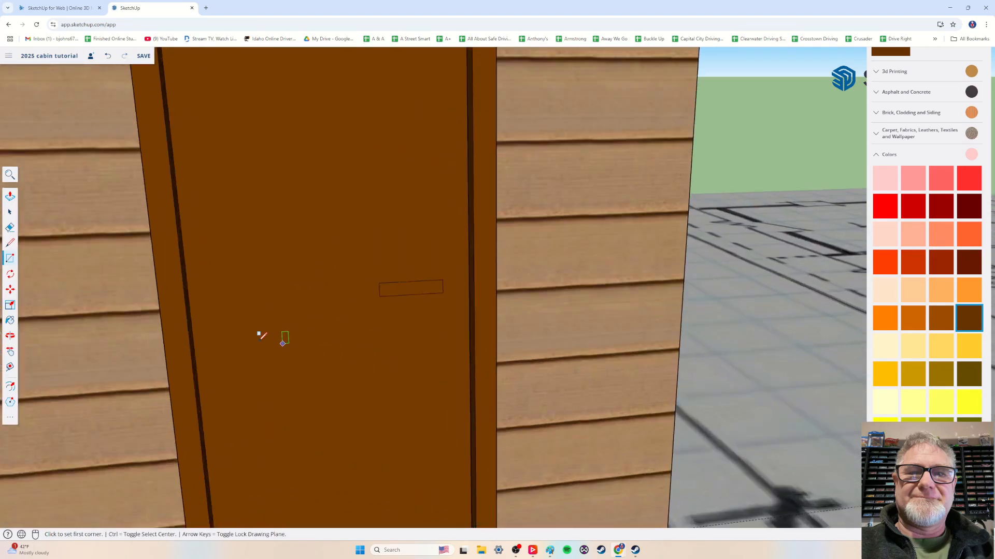
pyautogui.click(10, 242)
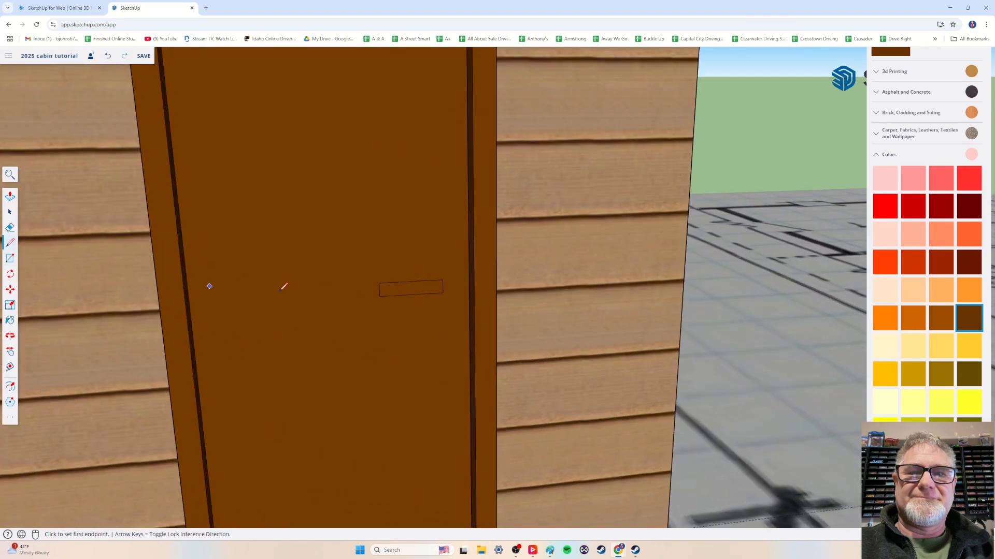
pyautogui.click(430, 280)
pyautogui.click(430, 294)
# - Push/Pull the long section and the small end square of the rectangle outward to the same depth to form a door handle
pyautogui.click(10, 212)
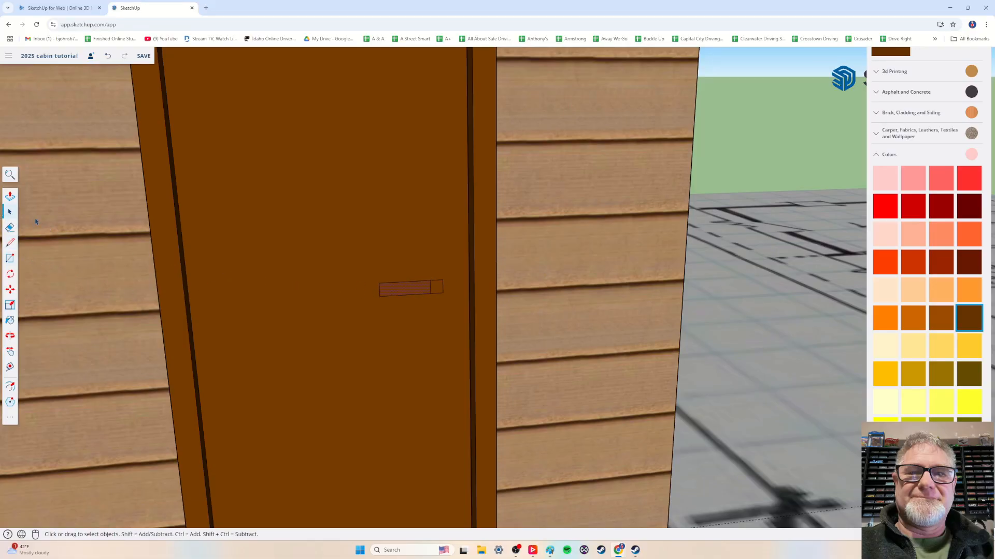
pyautogui.click(10, 196)
pyautogui.click(393, 293)
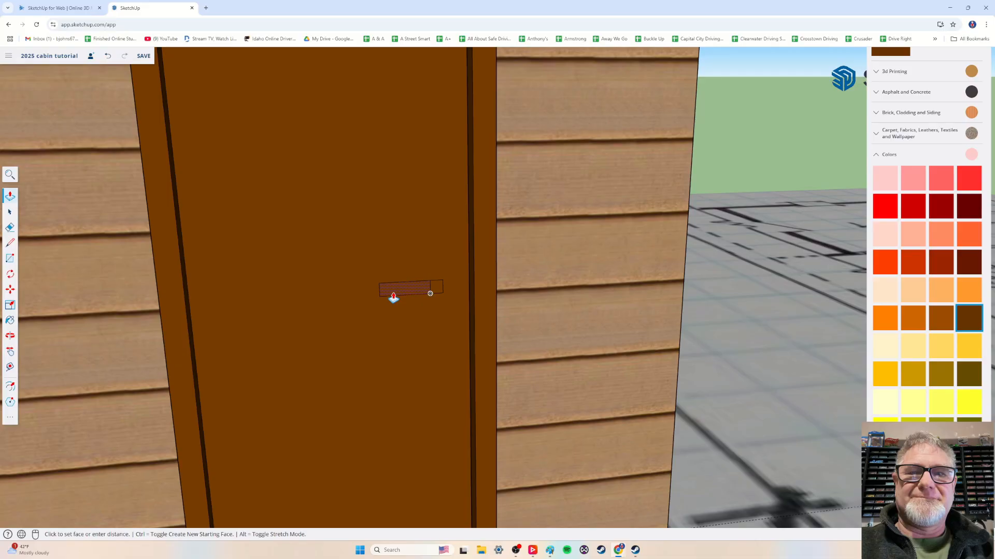
pyautogui.click(430, 294)
pyautogui.click(9, 212)
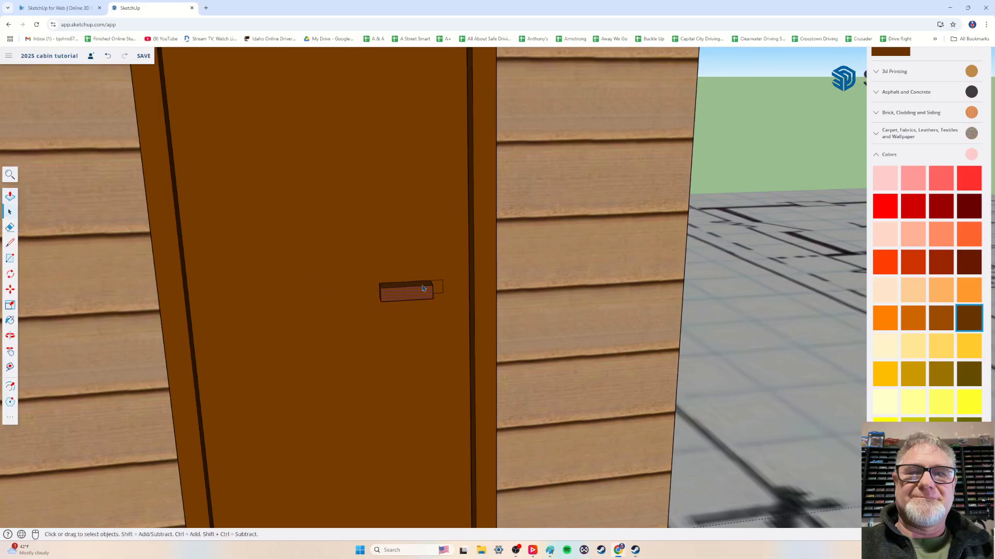
pyautogui.click(10, 198)
pyautogui.click(437, 293)
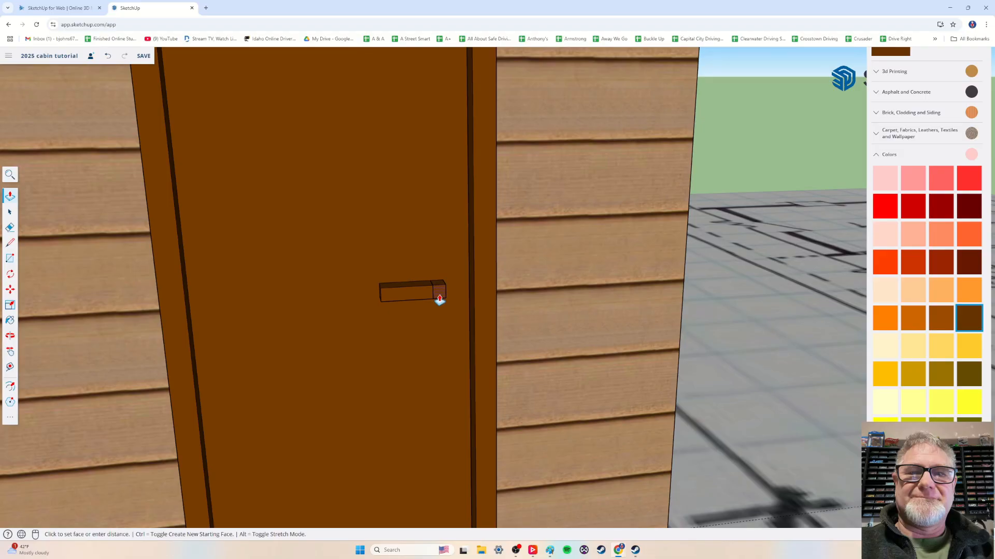
pyautogui.click(440, 299)
pyautogui.scroll(-5, 406, 358)
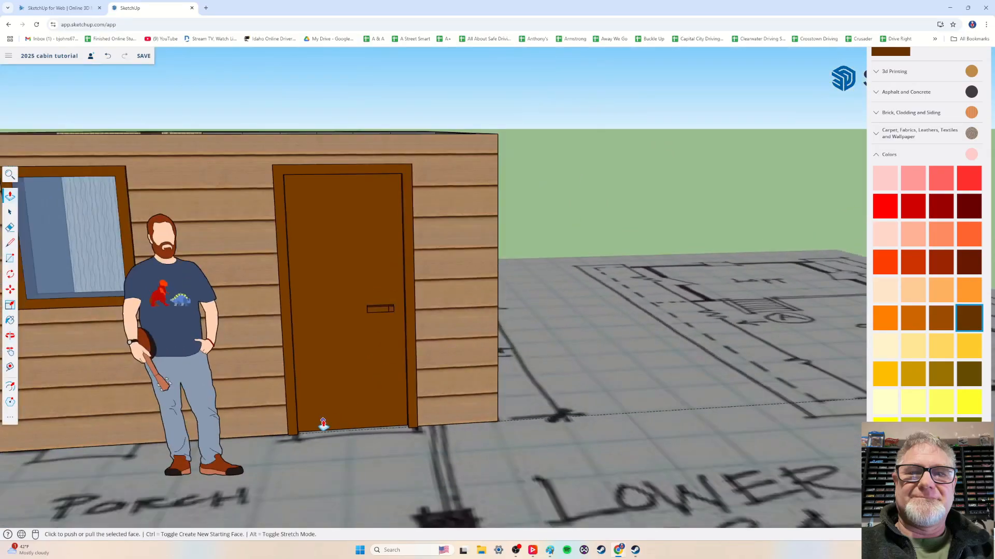
# - Paint both front faces of the door handle with the shiny vertically banded metal material
pyautogui.click(879, 155)
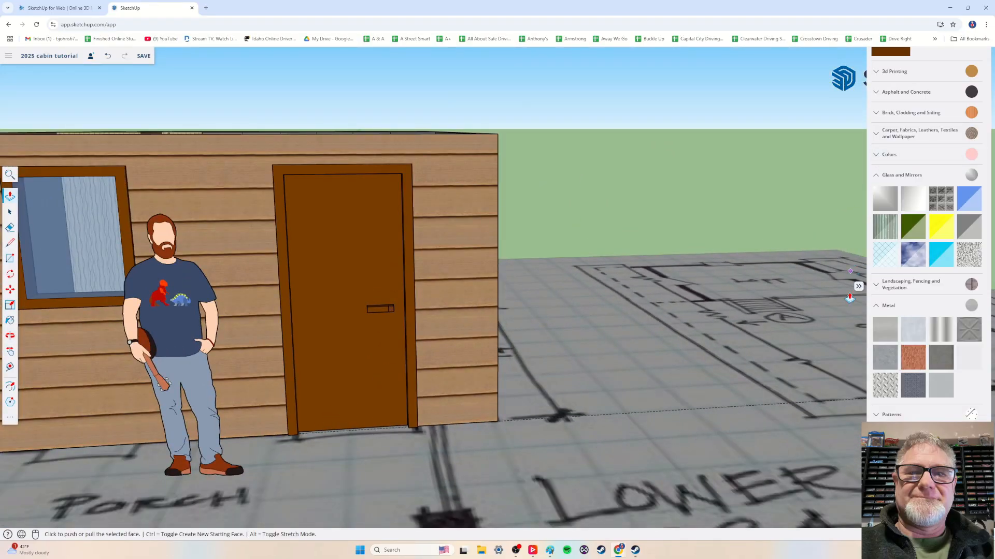
pyautogui.scroll(-4, 839, 324)
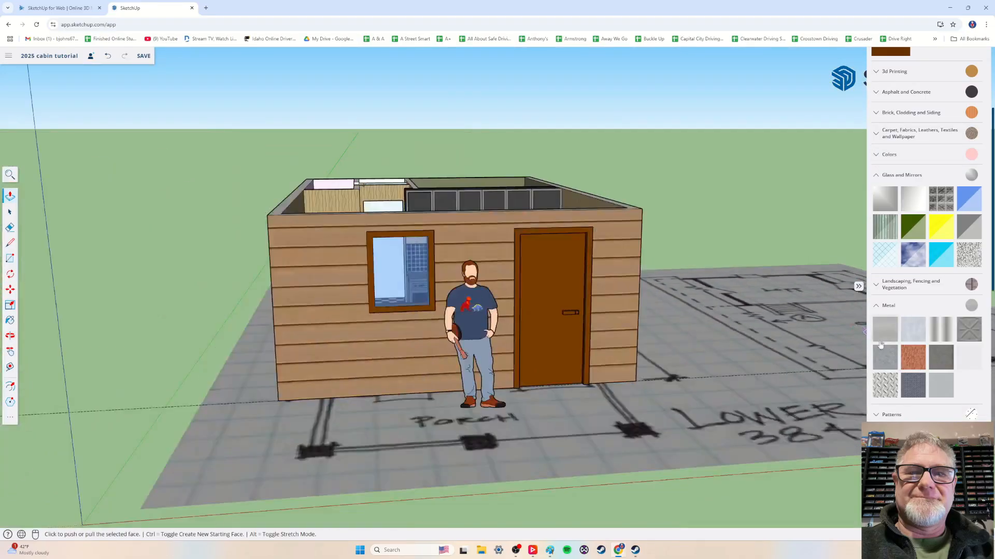
pyautogui.click(943, 334)
pyautogui.scroll(8, 592, 355)
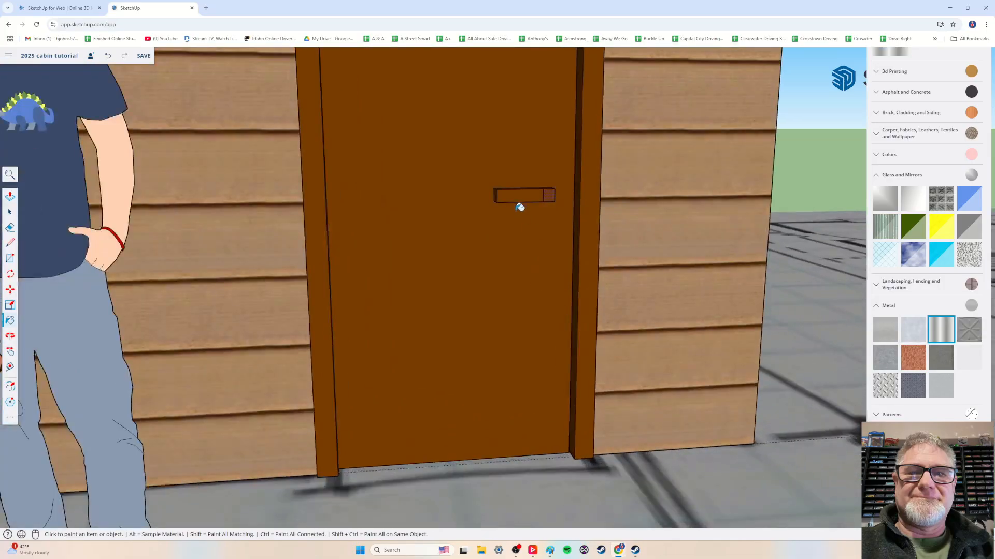
pyautogui.click(537, 197)
pyautogui.click(548, 198)
pyautogui.scroll(-1, 648, 308)
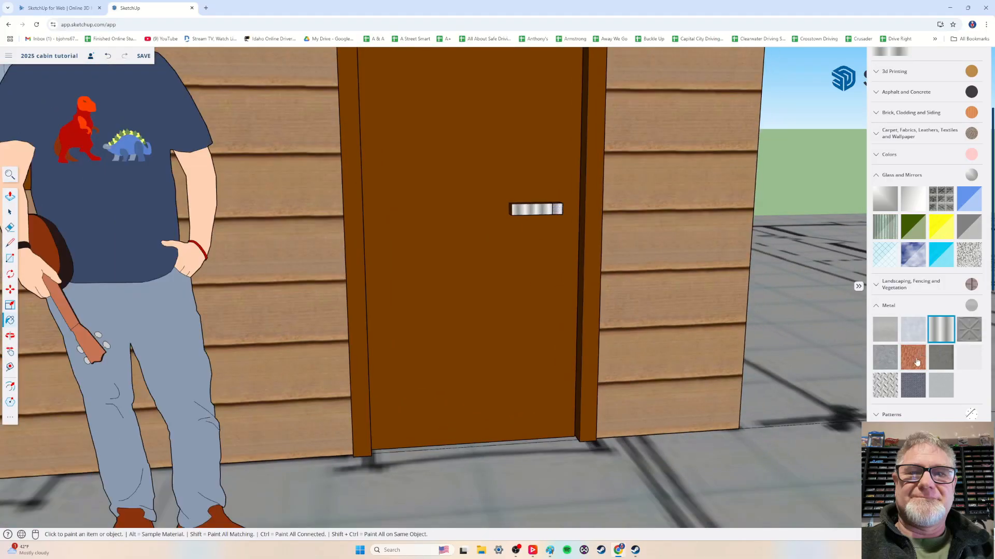
# - Paint the front, top and underside faces of the door handle with the dark gray metal material
pyautogui.click(937, 360)
pyautogui.click(538, 206)
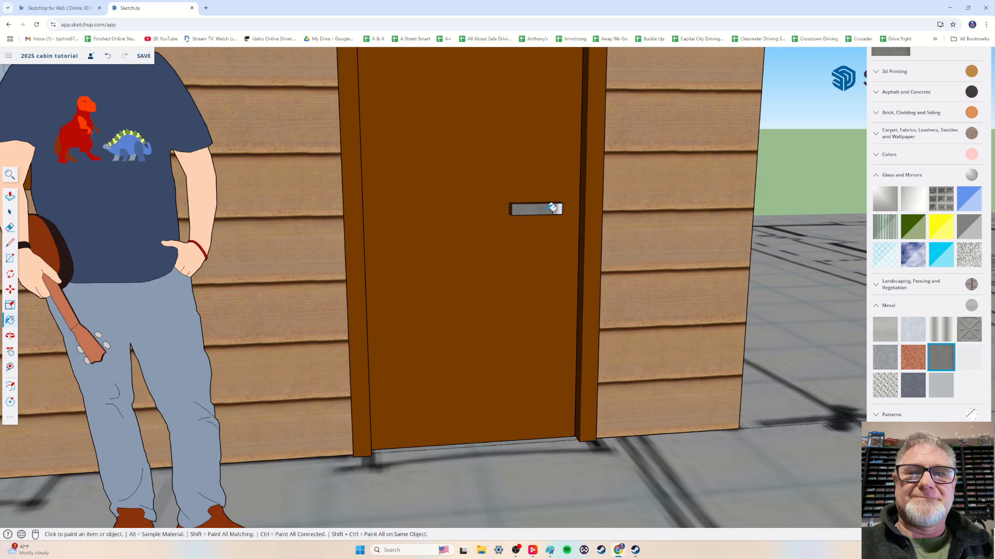
pyautogui.click(556, 209)
pyautogui.moveTo(537, 227)
pyautogui.mouseDown(button='middle')
pyautogui.moveTo(548, 329)
pyautogui.moveTo(633, 378)
pyautogui.mouseUp(button='middle')
pyautogui.scroll(3, 633, 378)
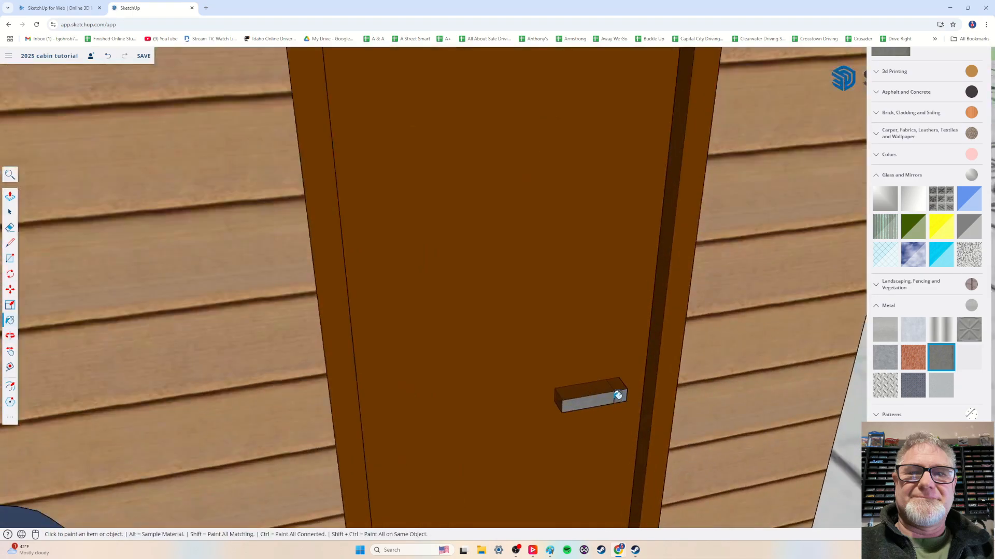
pyautogui.click(580, 389)
pyautogui.moveTo(599, 439); pyautogui.dragTo(525, 270, button='middle')
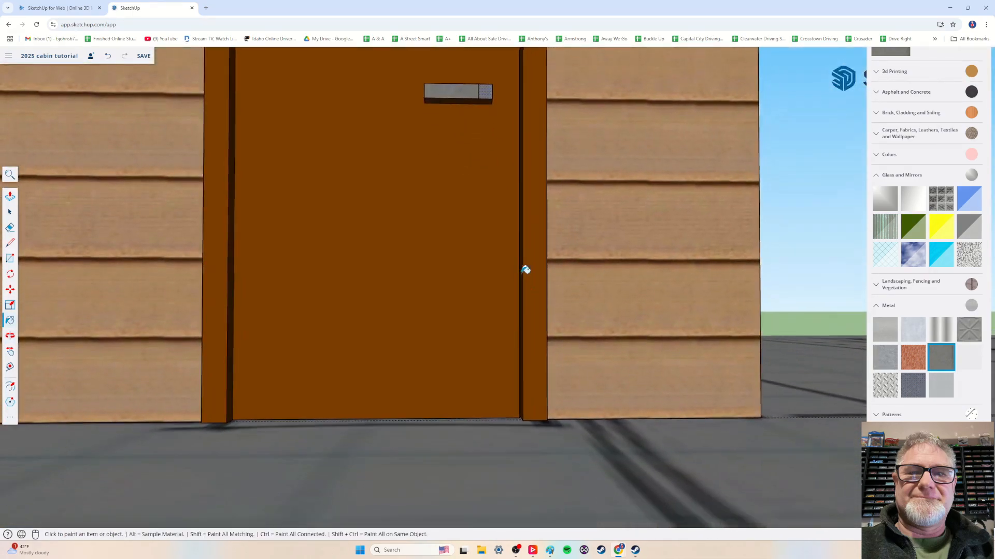
pyautogui.click(470, 95)
pyautogui.moveTo(536, 138)
pyautogui.mouseDown(button='middle')
pyautogui.moveTo(445, 162)
pyautogui.moveTo(446, 104)
pyautogui.mouseUp(button='middle')
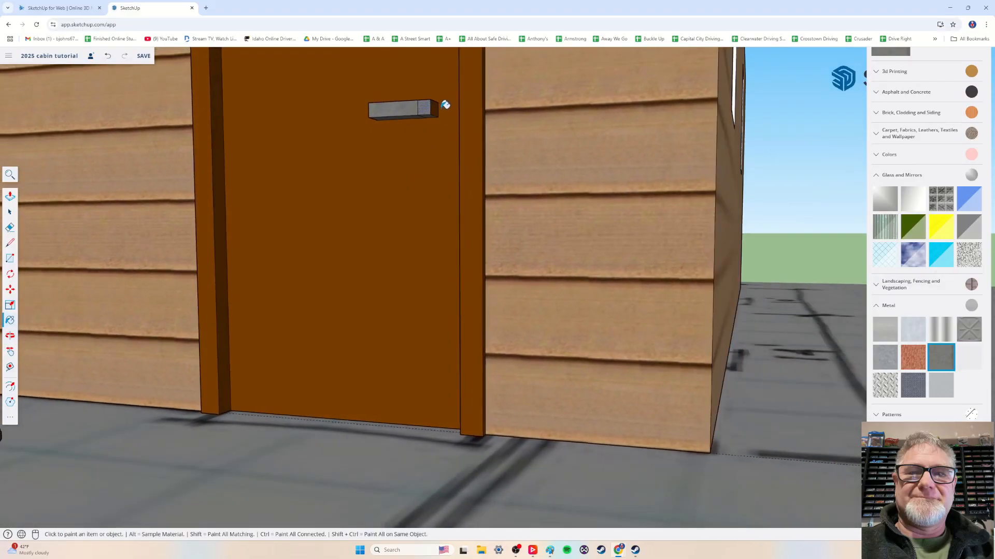
# - Examine the cabin's front and side exterior with the finished door, handle and window from several angles
pyautogui.scroll(-10, 438, 105)
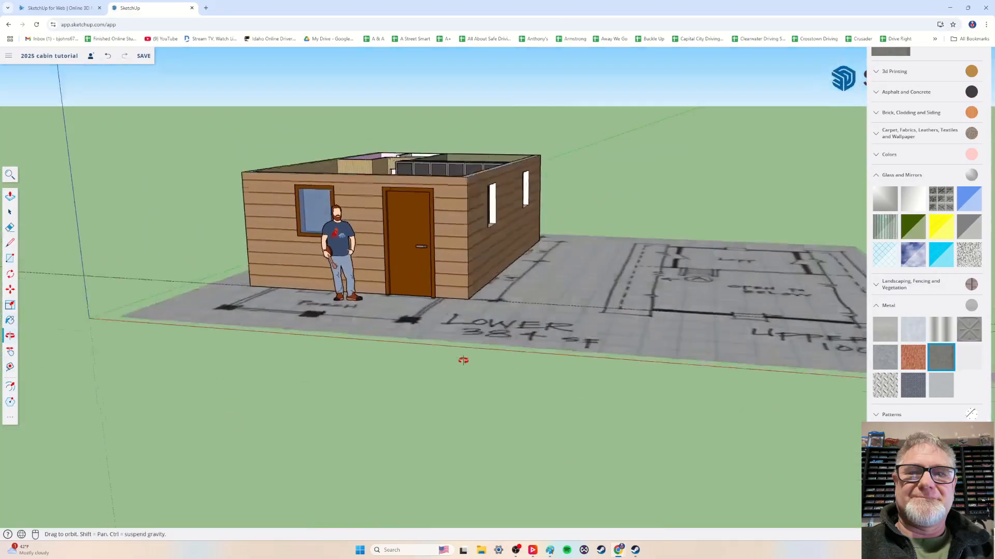
pyautogui.scroll(8, 479, 373)
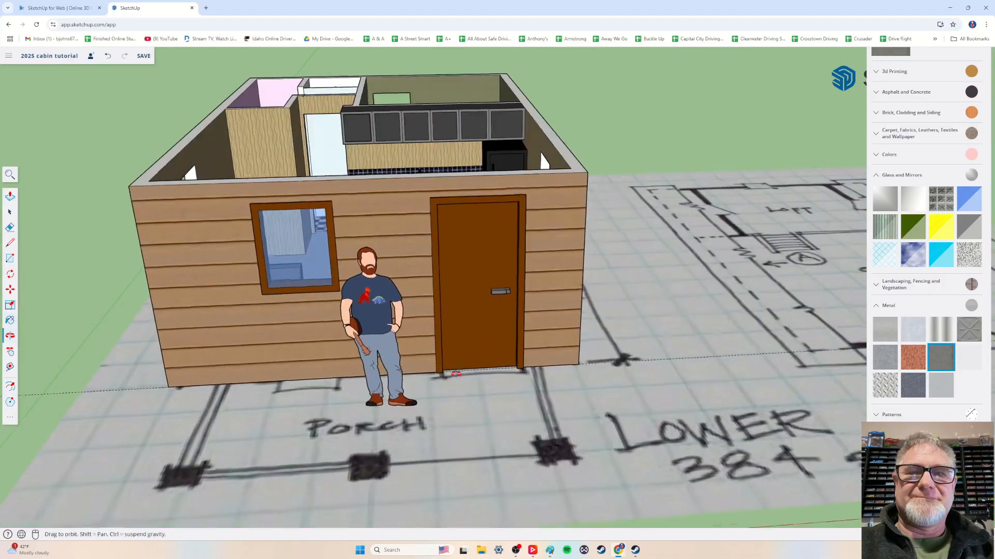
pyautogui.scroll(3, 481, 344)
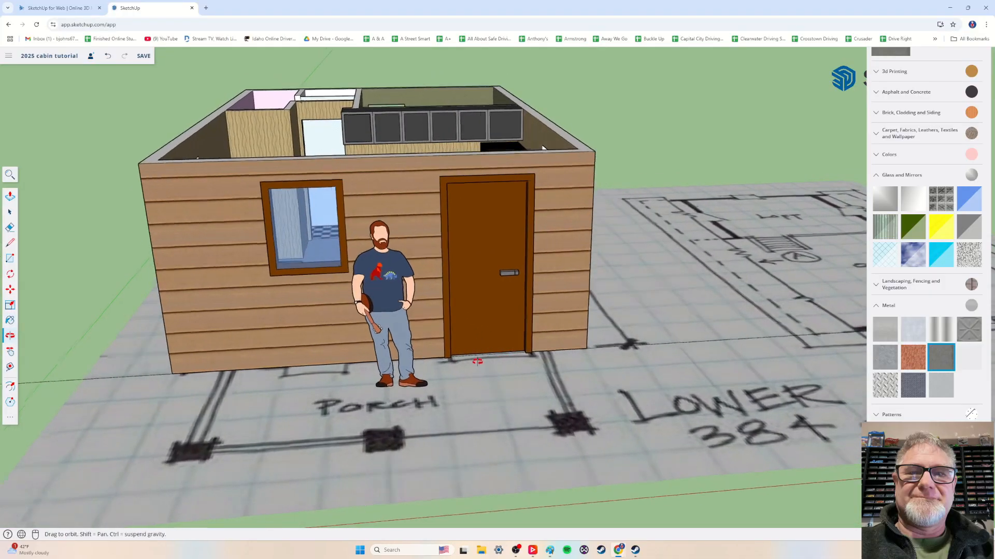
pyautogui.scroll(-5, 481, 351)
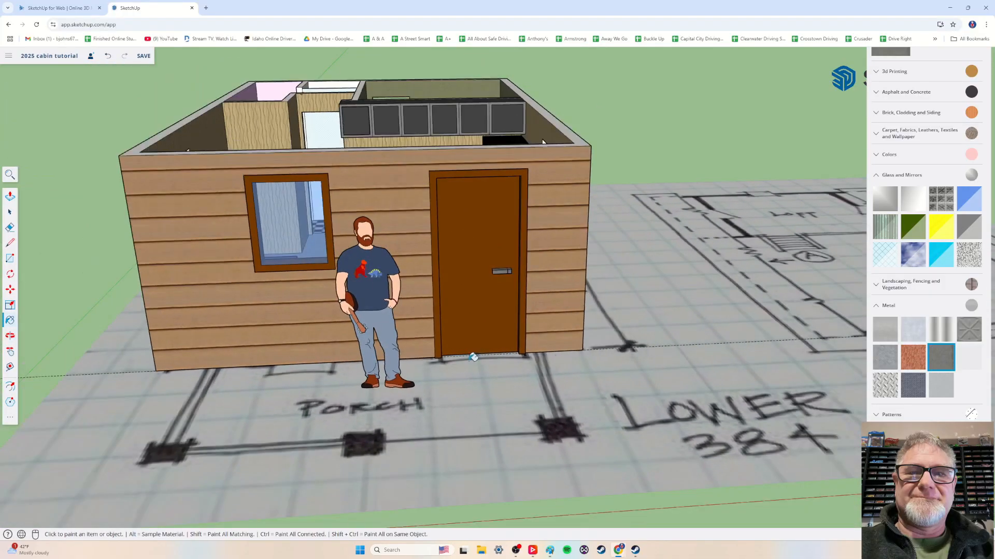
pyautogui.moveTo(482, 351)
pyautogui.mouseDown(button='middle')
pyautogui.moveTo(530, 379)
pyautogui.moveTo(506, 333)
pyautogui.mouseUp(button='middle')
pyautogui.press('b')
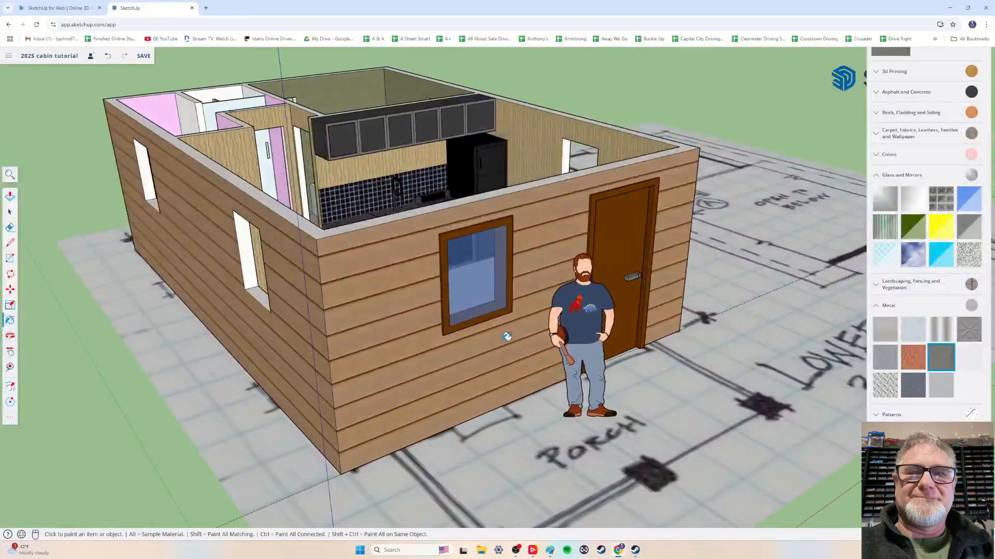
pyautogui.scroll(5, 501, 249)
pyautogui.moveTo(480, 279); pyautogui.dragTo(446, 332, button='middle')
pyautogui.scroll(-5, 446, 333)
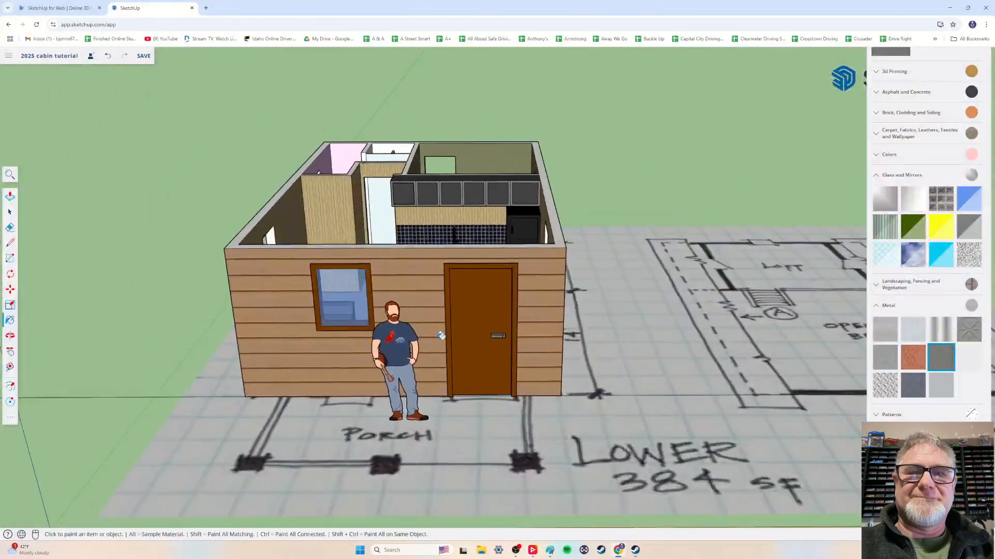
pyautogui.scroll(-3, 352, 291)
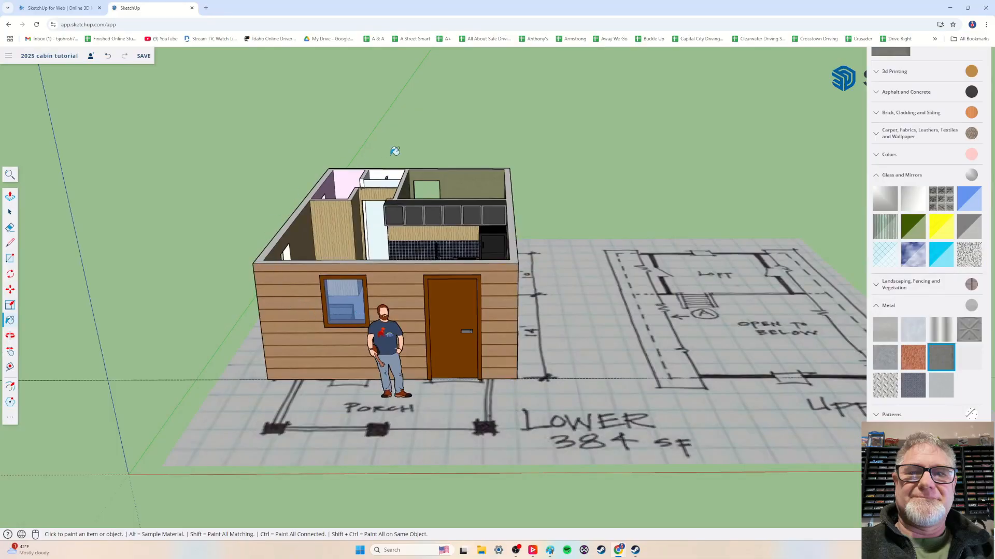
pyautogui.moveTo(470, 321)
pyautogui.mouseDown(button='middle')
pyautogui.moveTo(313, 311)
pyautogui.moveTo(352, 346)
pyautogui.moveTo(563, 379)
pyautogui.moveTo(484, 326)
pyautogui.mouseUp(button='middle')
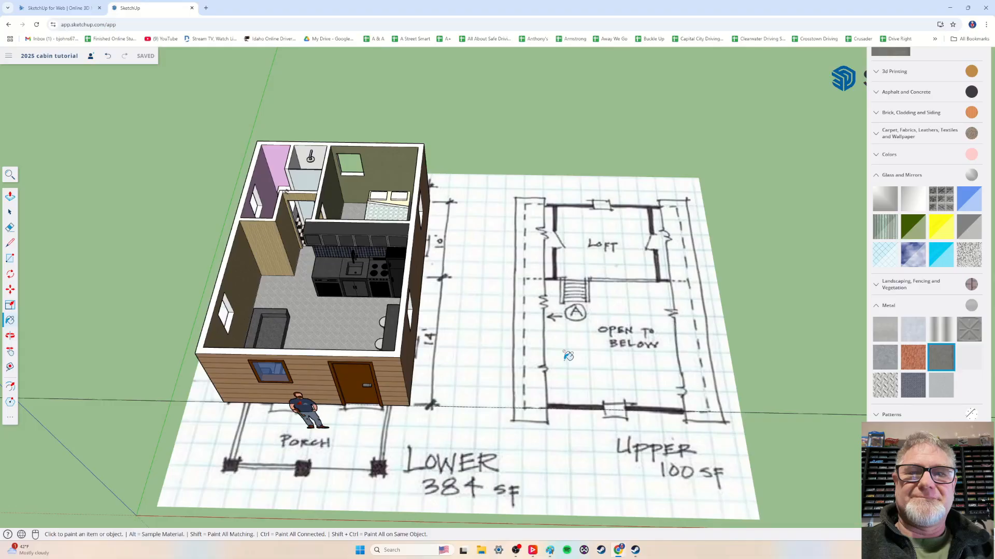
# - Examine the furnished cabin interior from above and compare it with the upper-level loft plan beside it
pyautogui.moveTo(352, 322); pyautogui.dragTo(347, 375, button='middle')
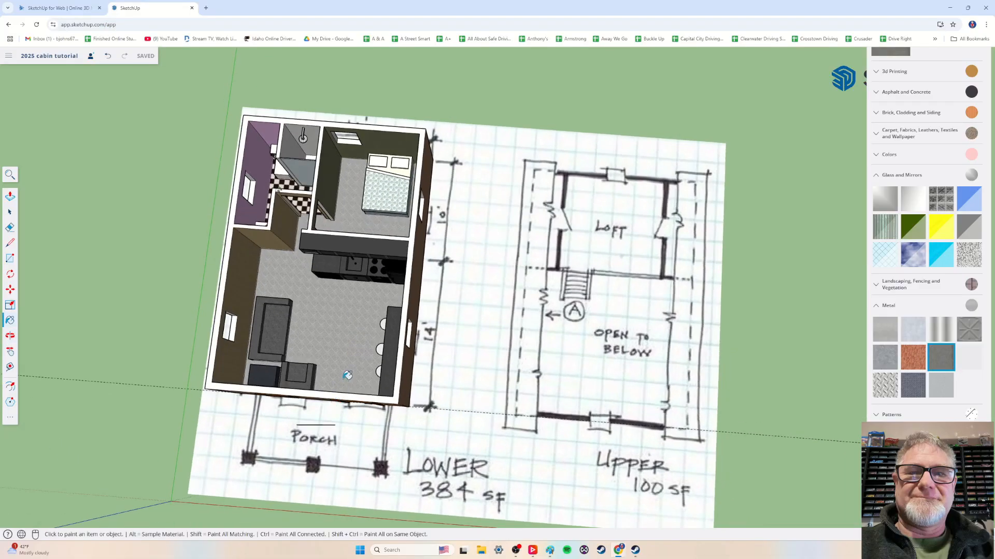
pyautogui.moveTo(255, 317); pyautogui.dragTo(228, 248, button='middle')
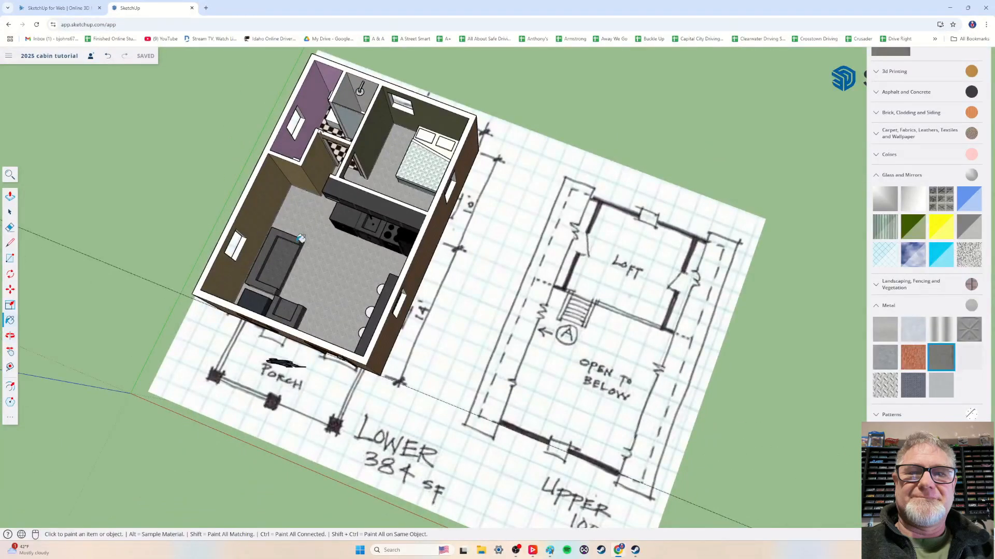
pyautogui.moveTo(338, 284)
pyautogui.mouseDown(button='middle')
pyautogui.moveTo(582, 338)
pyautogui.moveTo(503, 343)
pyautogui.moveTo(505, 289)
pyautogui.mouseUp(button='middle')
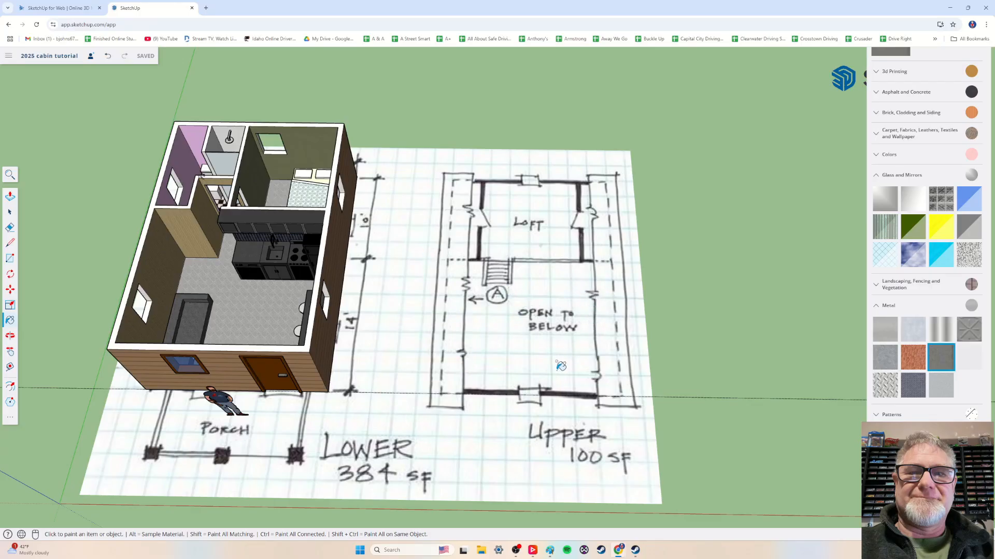
pyautogui.scroll(3, 510, 319)
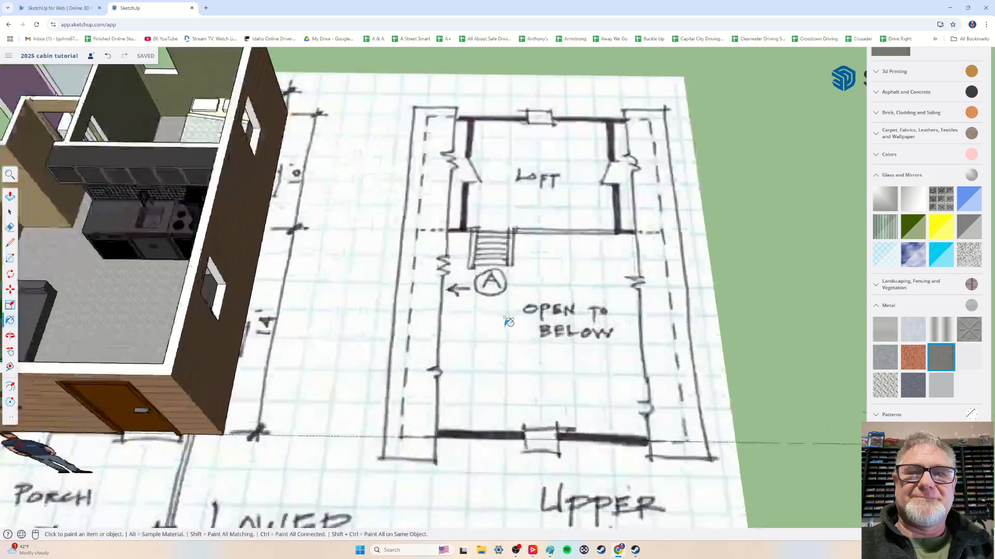
pyautogui.scroll(-3, 505, 311)
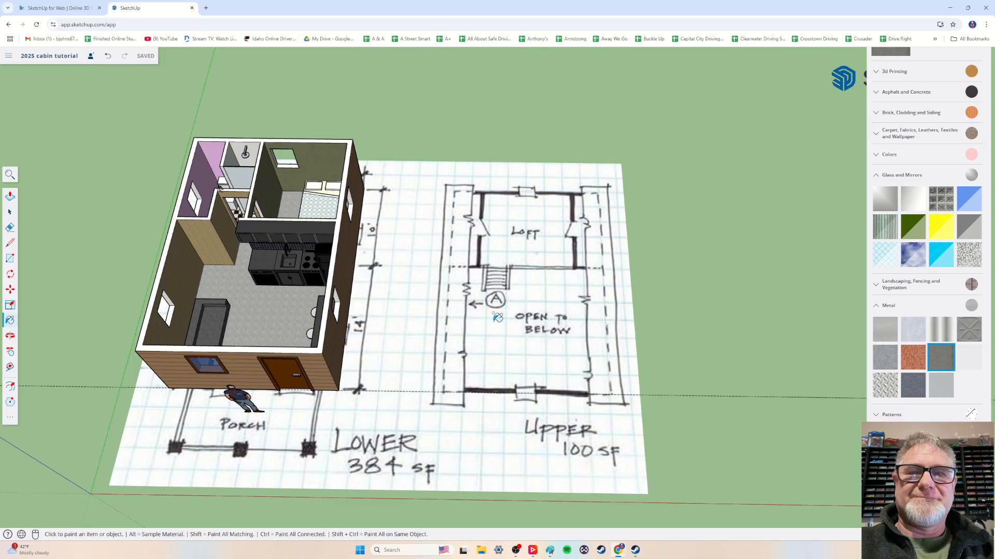
pyautogui.moveTo(236, 330); pyautogui.dragTo(366, 340, button='middle')
pyautogui.moveTo(310, 356)
pyautogui.keyDown('shift'); pyautogui.mouseDown(button='middle')
pyautogui.moveTo(333, 278)
pyautogui.moveTo(326, 355)
pyautogui.mouseUp(button='middle'); pyautogui.keyUp('shift')
pyautogui.scroll(3, 317, 342)
pyautogui.moveTo(299, 316)
pyautogui.mouseDown(button='middle')
pyautogui.moveTo(285, 373)
pyautogui.moveTo(265, 362)
pyautogui.moveTo(292, 329)
pyautogui.mouseUp(button='middle')
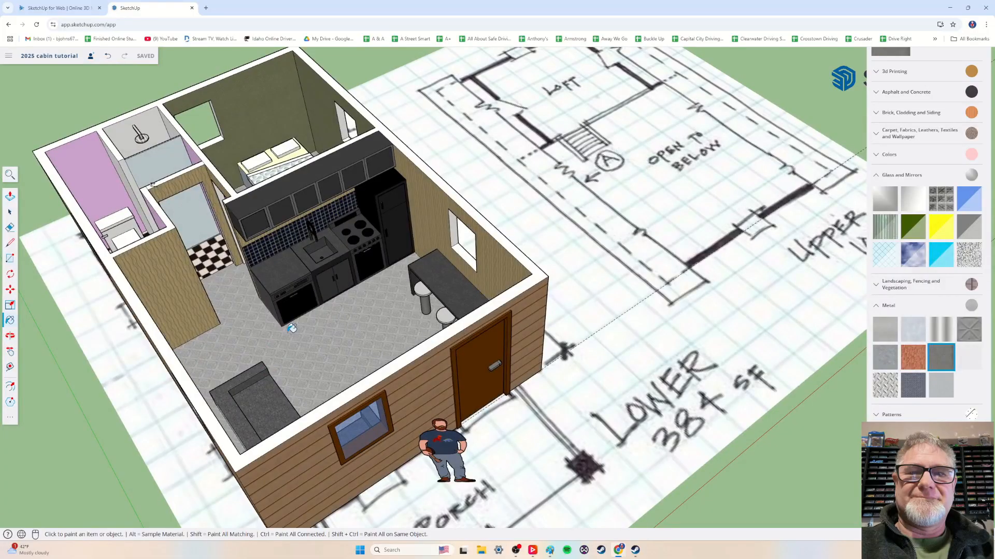